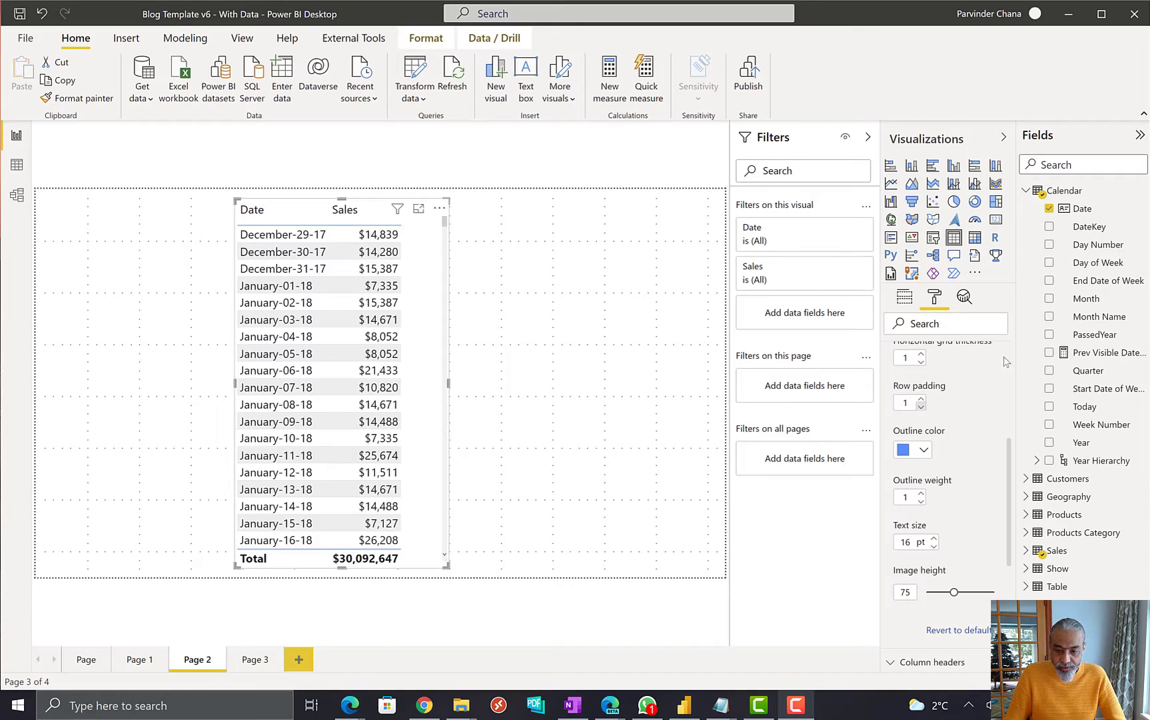
Step: Expand the Sales table in the field list and open the Sales measure's formula for viewing
{"action": "left_click", "coordinate": [1037, 193]}
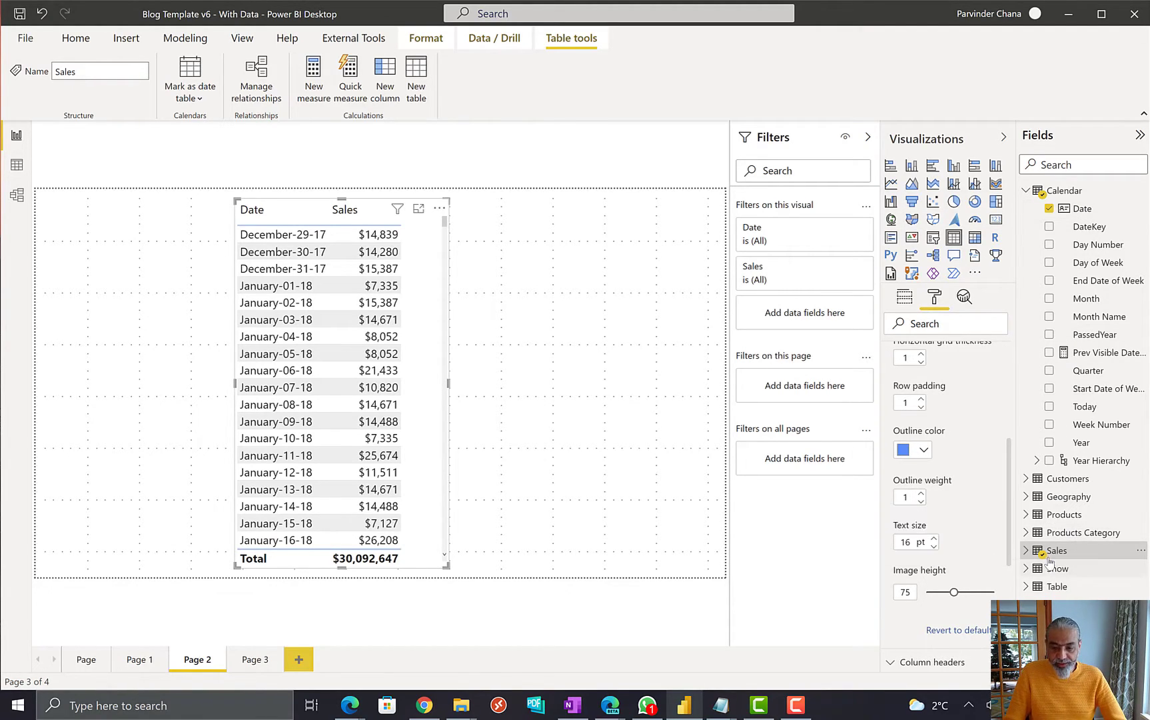
{"action": "left_click", "coordinate": [1027, 551]}
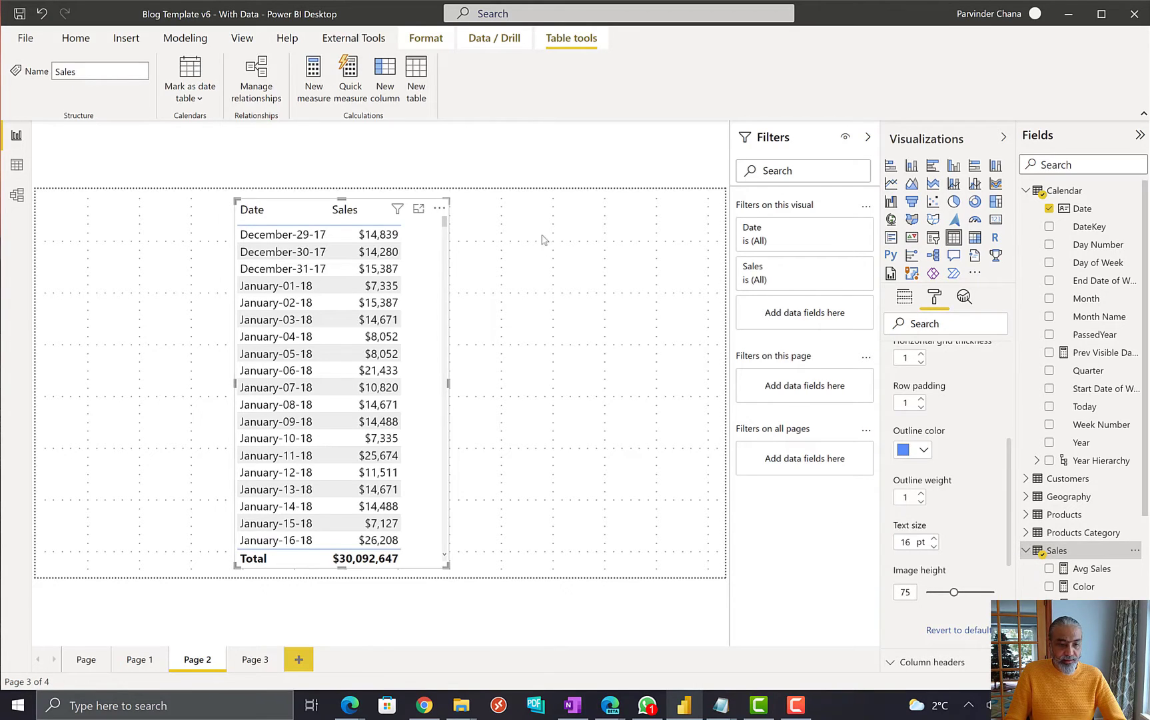
{"action": "scroll", "coordinate": [1104, 560], "scroll_direction": "down", "scroll_amount": 2}
{"action": "scroll", "coordinate": [1104, 559], "scroll_direction": "down", "scroll_amount": 3}
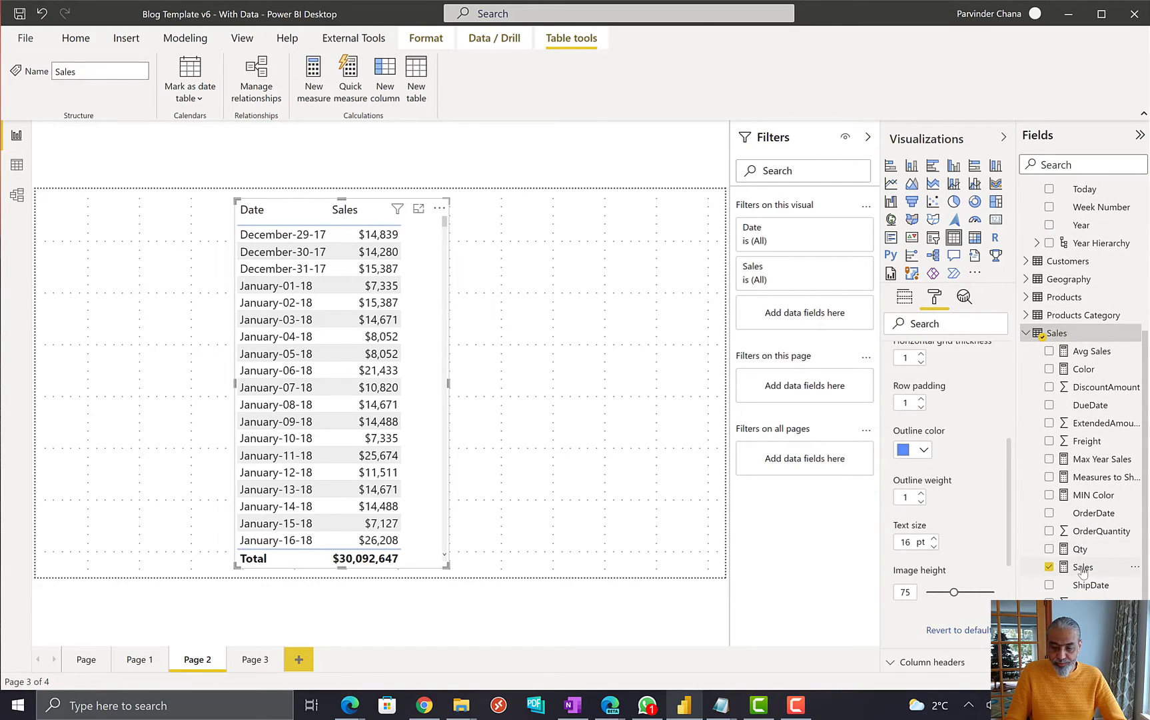
{"action": "left_click", "coordinate": [1082, 565]}
{"action": "scroll", "coordinate": [342, 136], "scroll_direction": "up", "scroll_amount": 3, "text": "ctrl"}
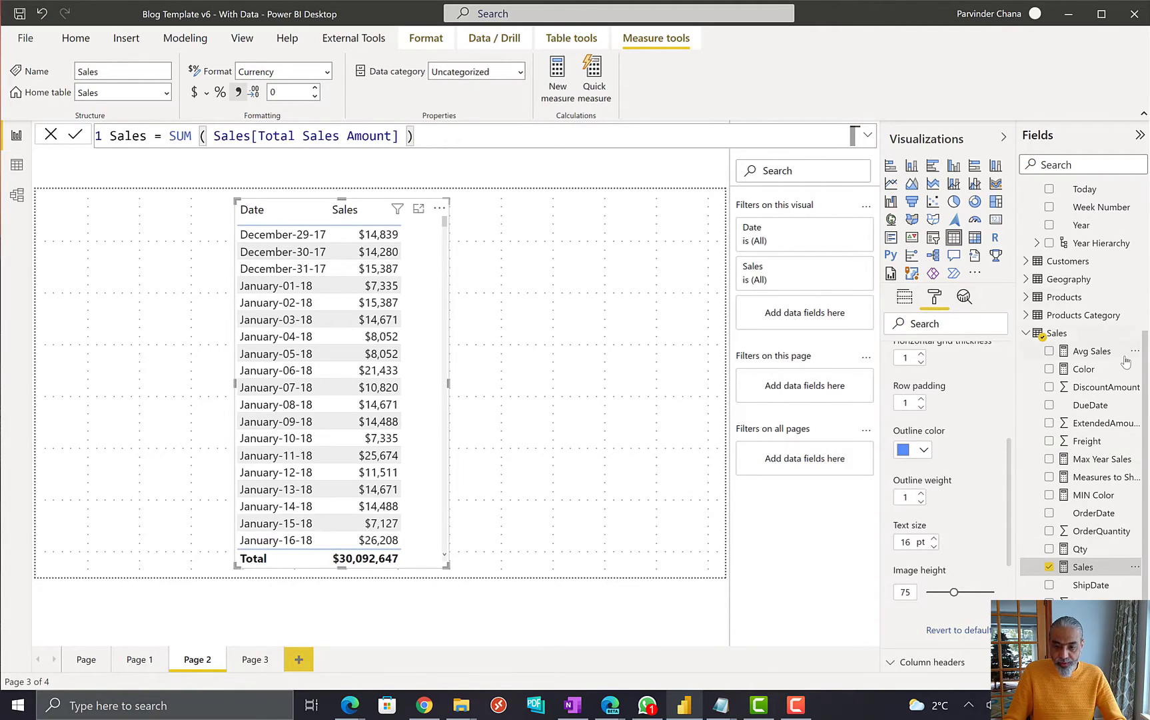
Step: Add a new measure named Prev Day Sales to the Sales table
{"action": "left_click", "coordinate": [1134, 333]}
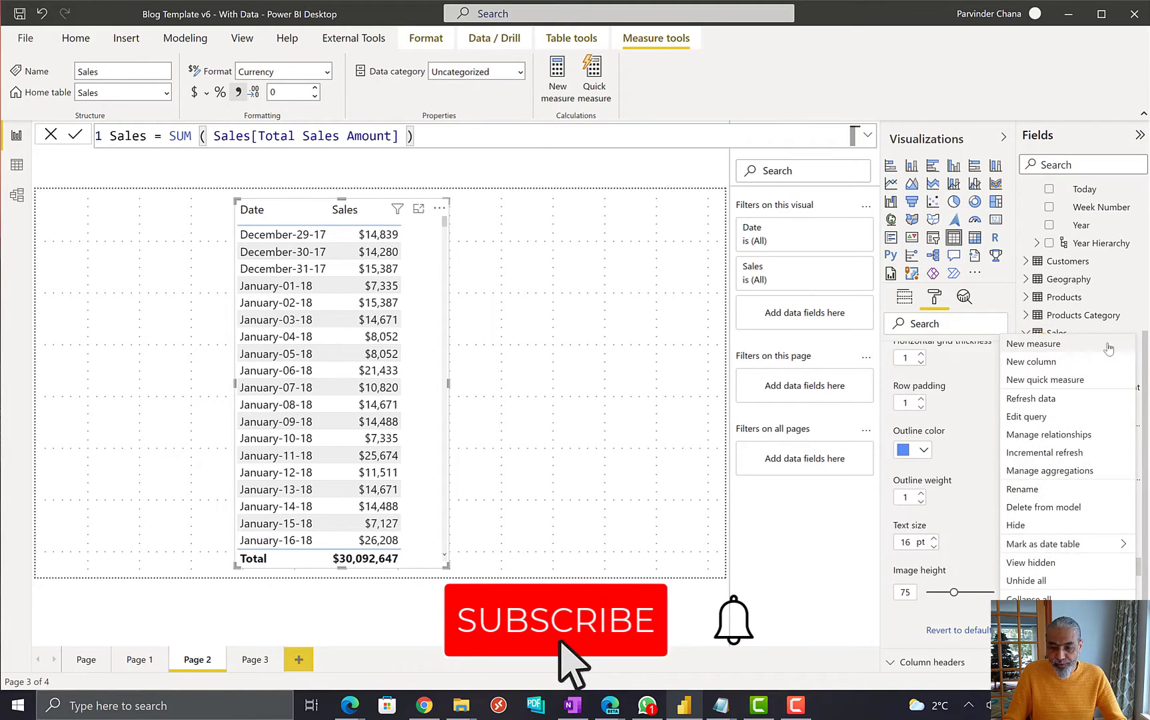
{"action": "left_click", "coordinate": [1108, 348]}
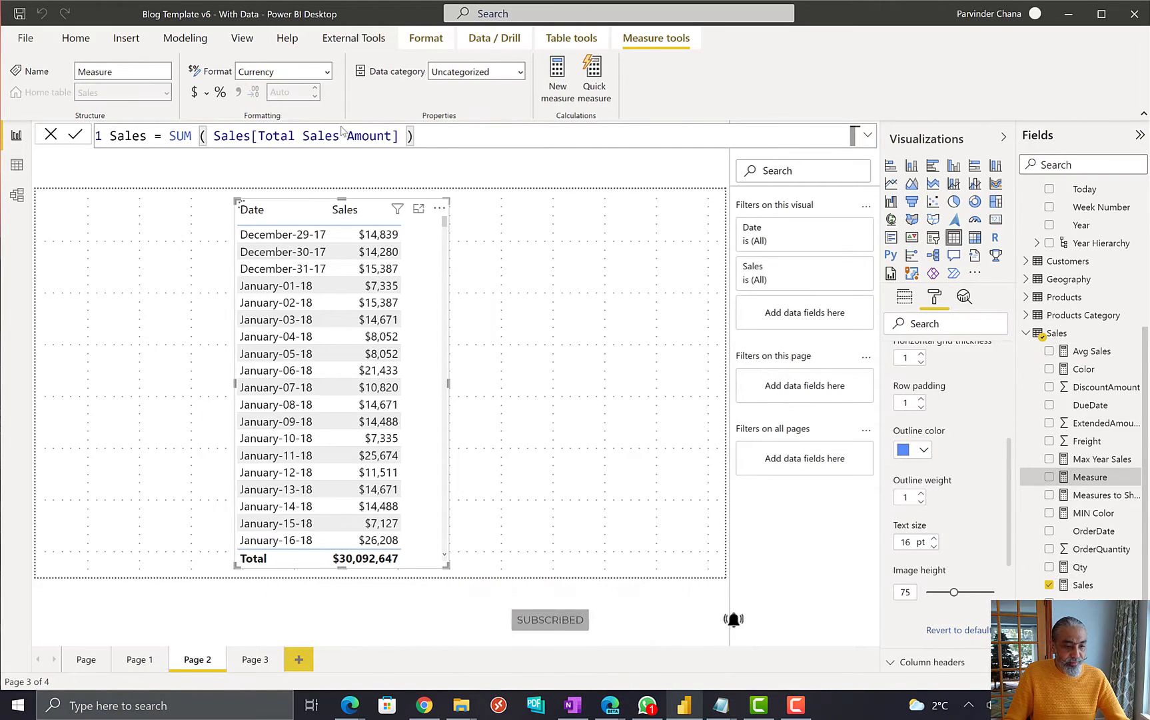
{"action": "type", "text": "Prev Day Sal"}
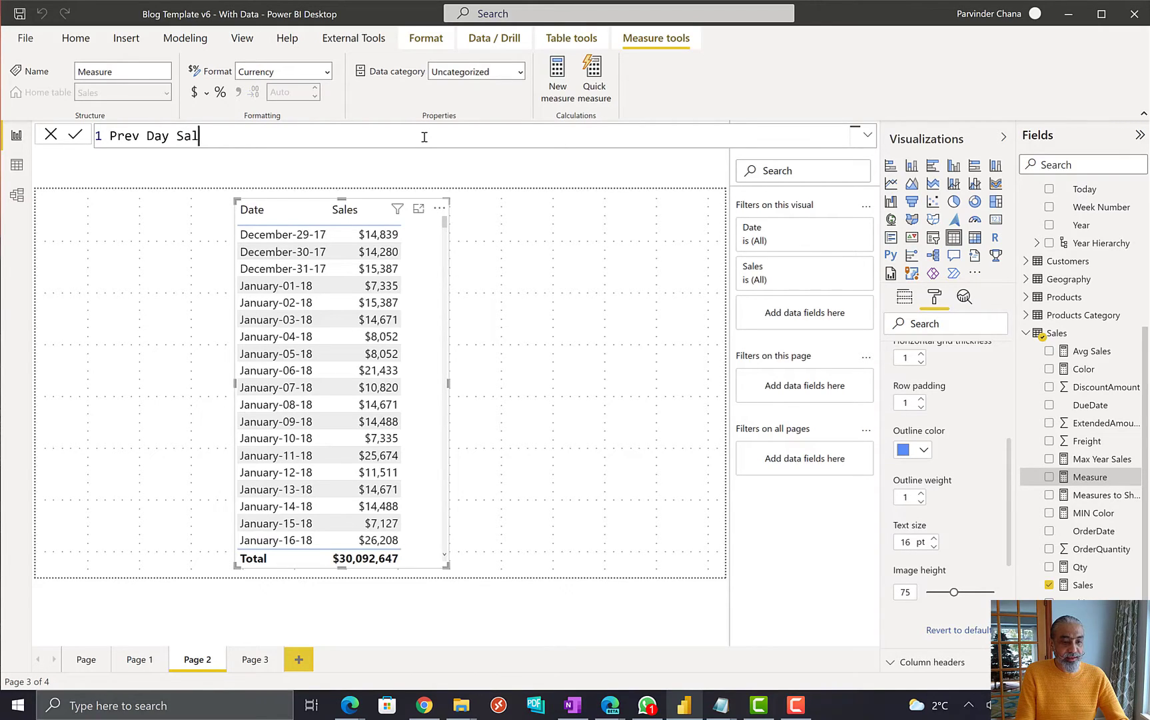
{"action": "key", "text": "shift+Return"}
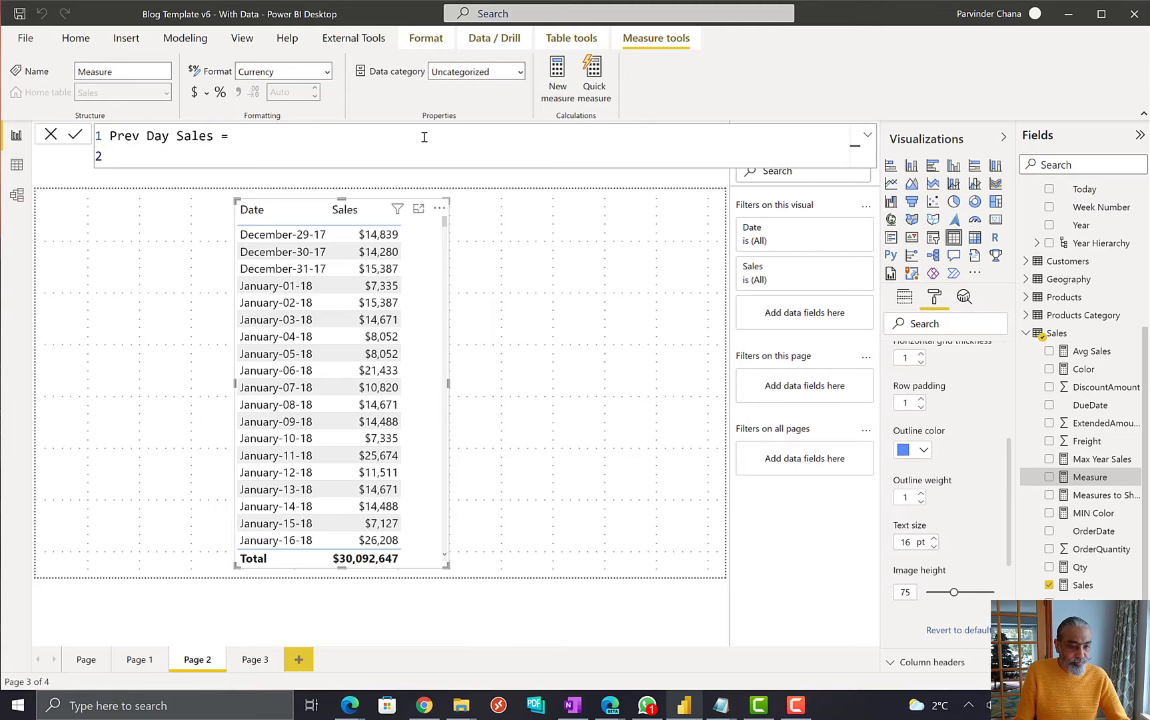
Step: Define the measure as CALCULATE ( [Sales], PREVIOUSDAY ('Calendar'[Date] ) ) and set its format to 0 decimal places
{"action": "scroll", "coordinate": [427, 134], "scroll_direction": "up", "scroll_amount": 2, "text": "ctrl"}
{"action": "type", "text": "CALCULATE ("}
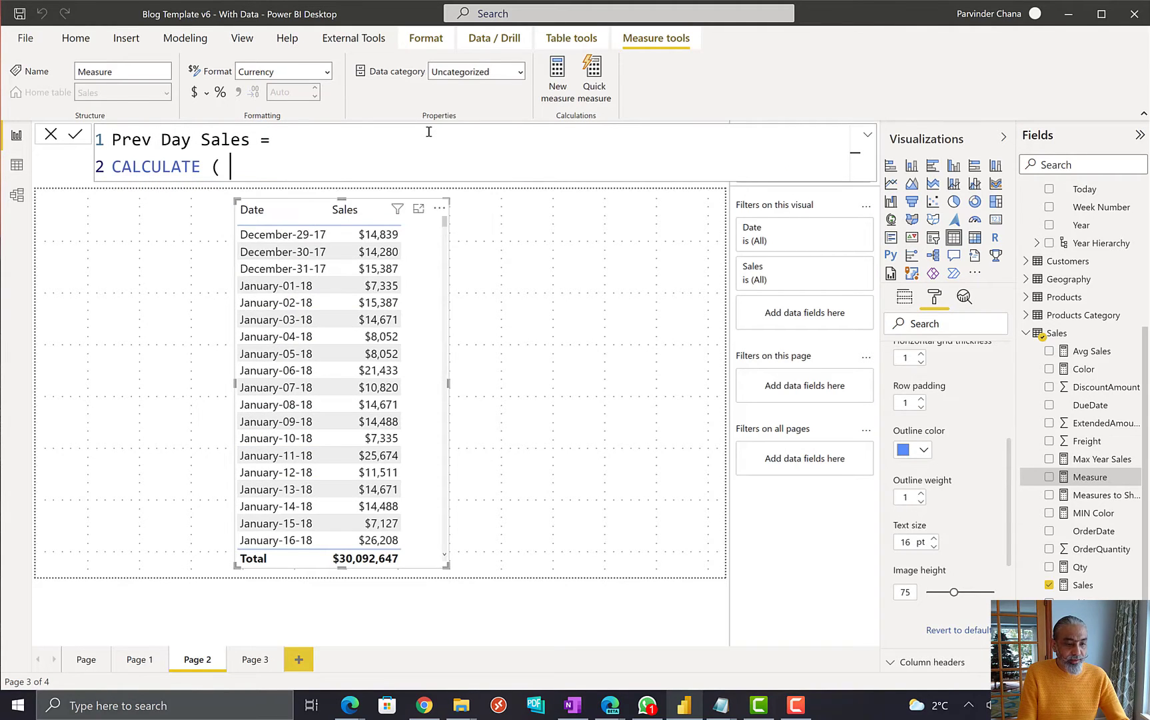
{"action": "key", "text": "shift+Return"}
{"action": "type", "text": "[Sales],"}
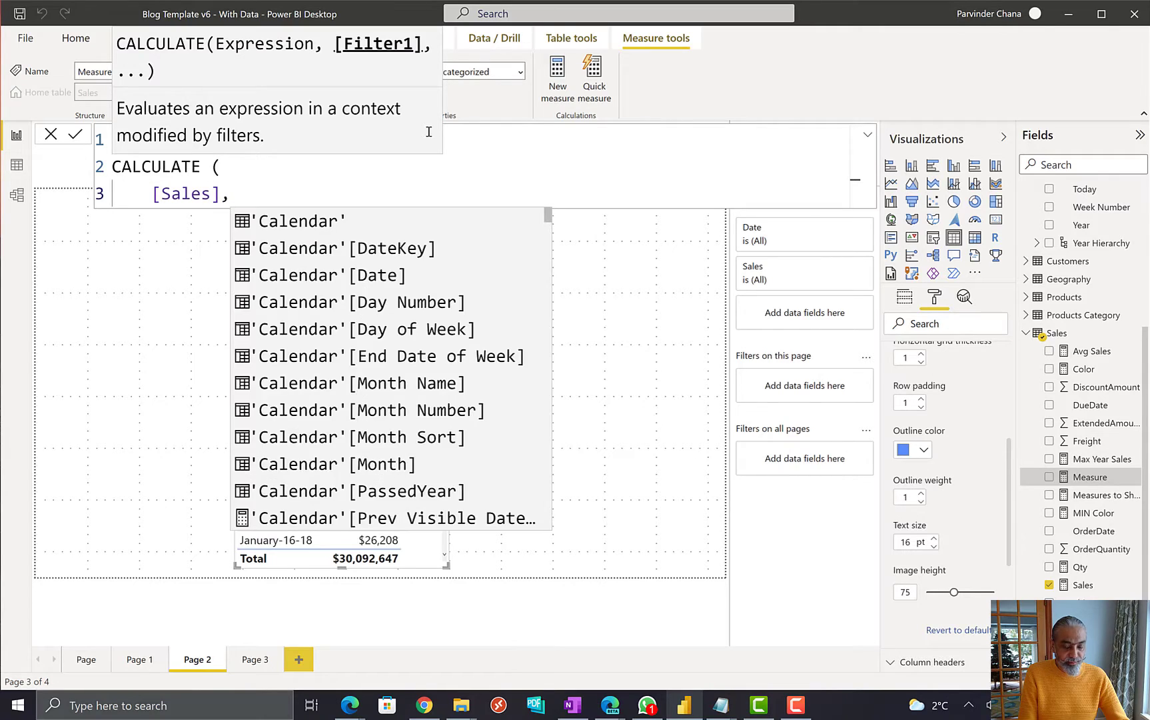
{"action": "key", "text": "shift+Return"}
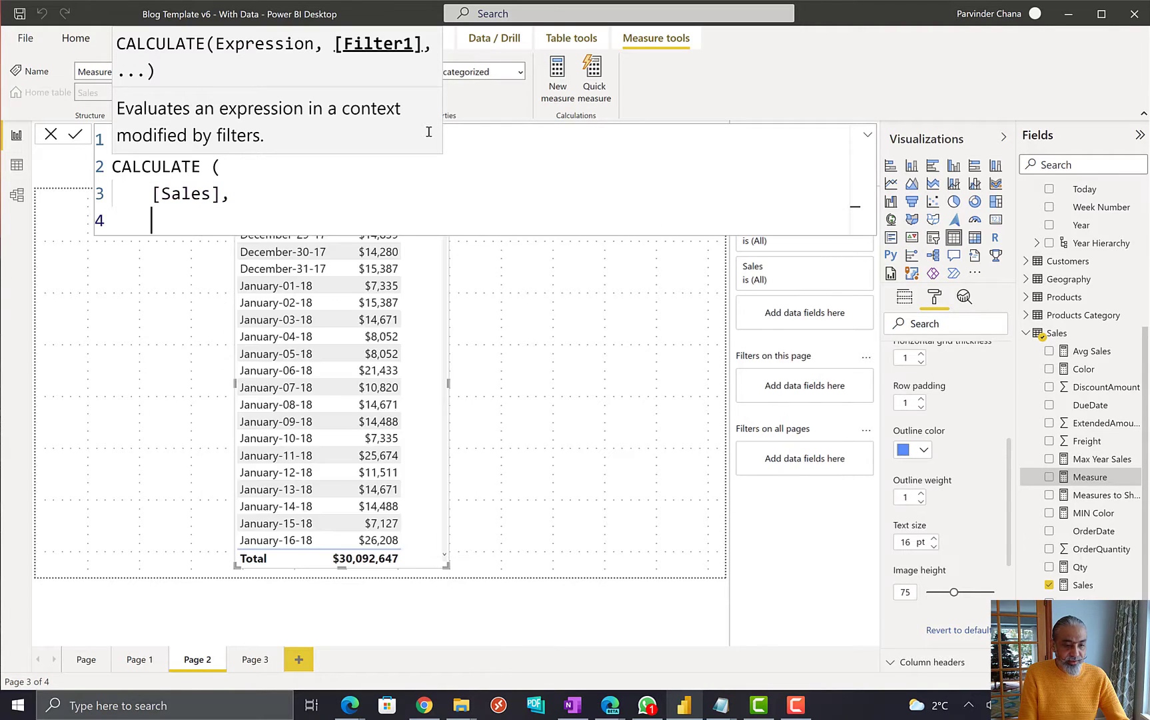
{"action": "type", "text": "PREVIOUSDAY ("}
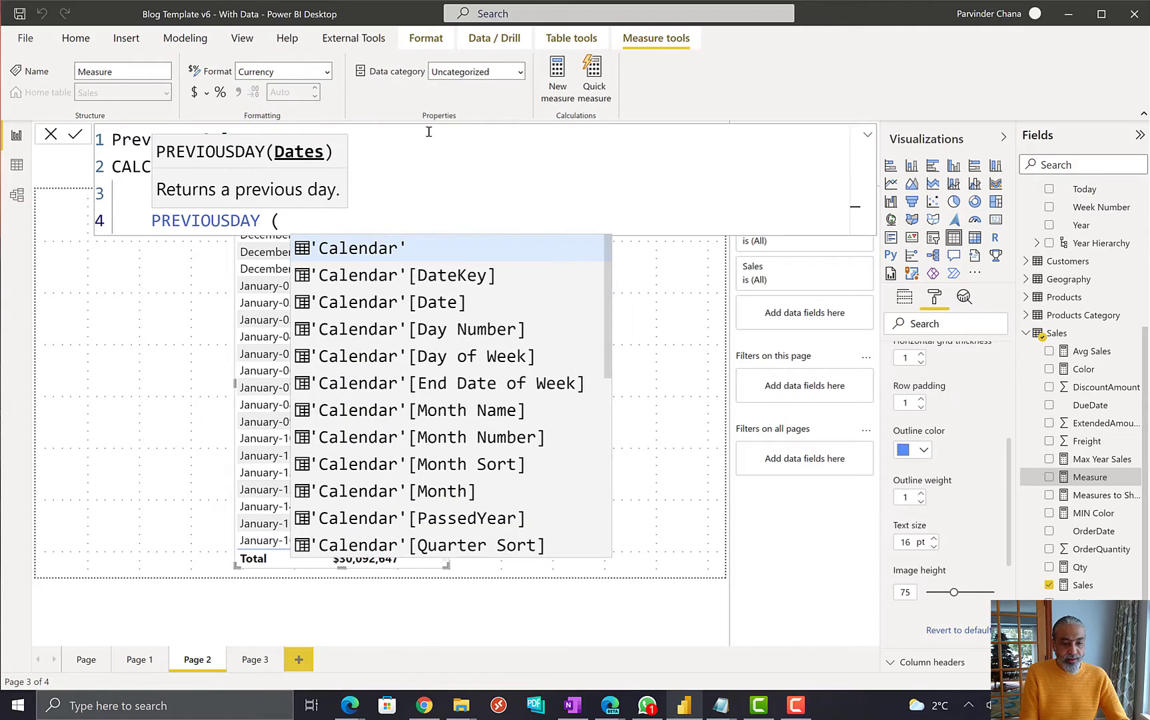
{"action": "type", "text": "'Calendar'[Date] )"}
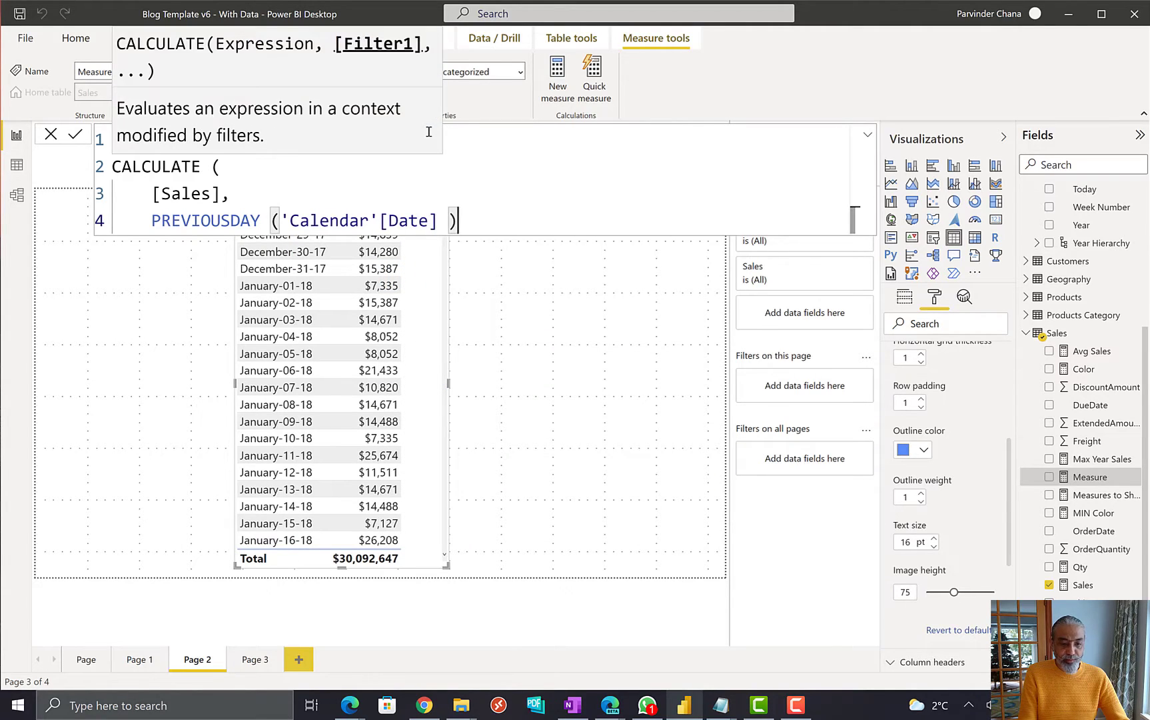
{"action": "key", "text": "shift+Return"}
{"action": "type", "text": ")"}
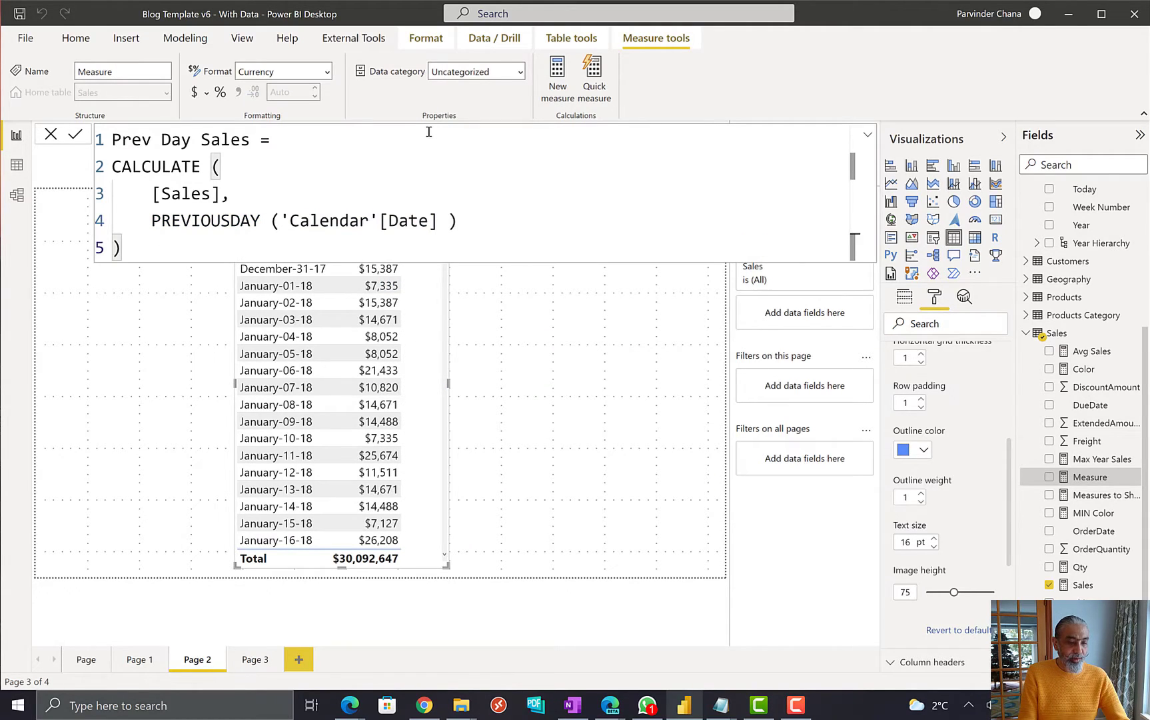
{"action": "key", "text": "Return"}
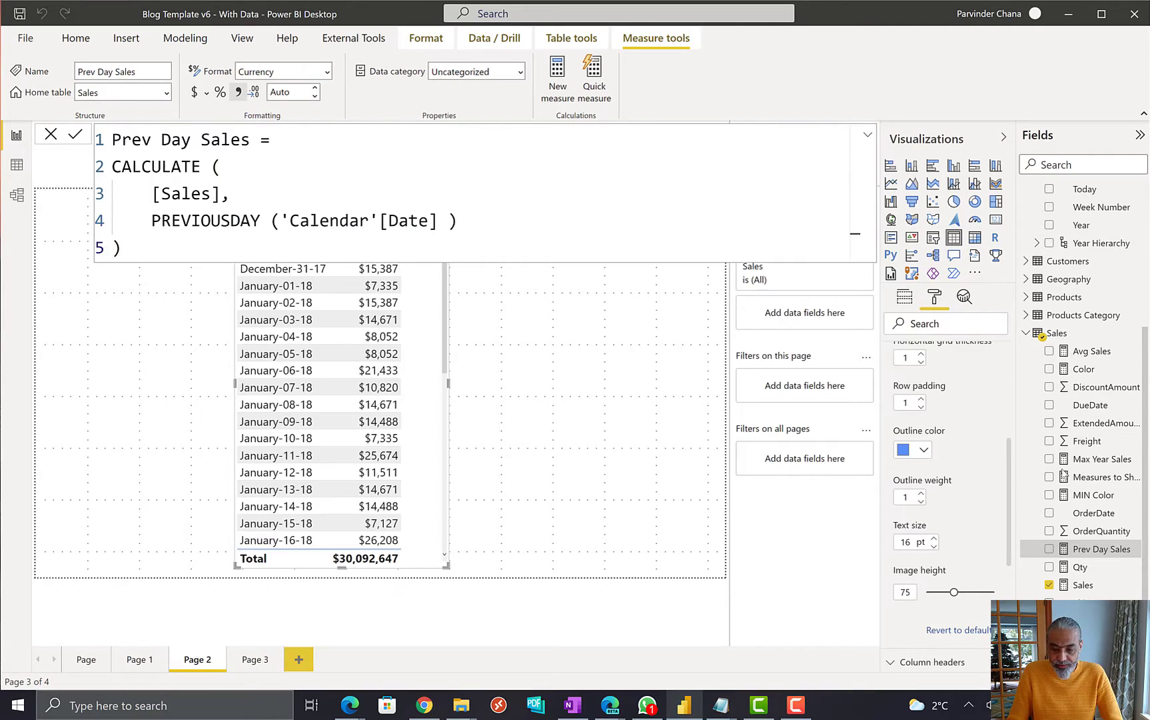
{"action": "left_click", "coordinate": [315, 95]}
Step: Add Prev Day Sales to the table visual with Date and Sales, and widen the visual to fit the third column
{"action": "left_click_drag", "start_coordinate": [1103, 548], "coordinate": [422, 420]}
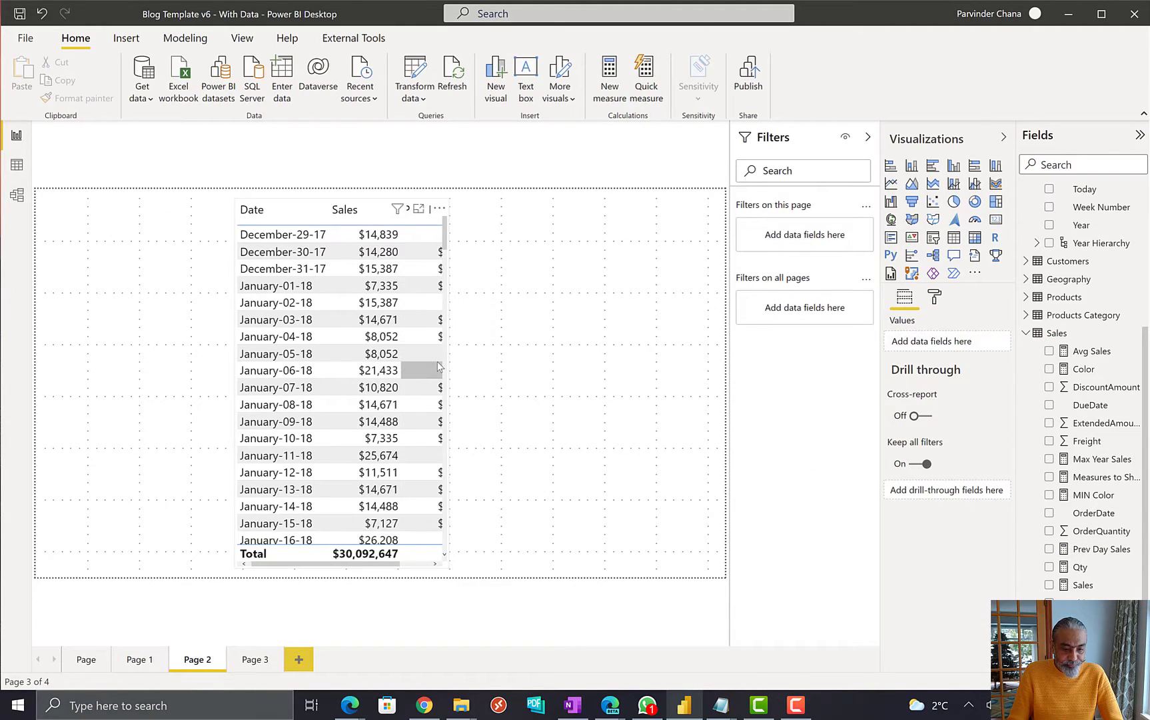
{"action": "left_click", "coordinate": [423, 372]}
{"action": "left_click_drag", "start_coordinate": [449, 386], "coordinate": [534, 385]}
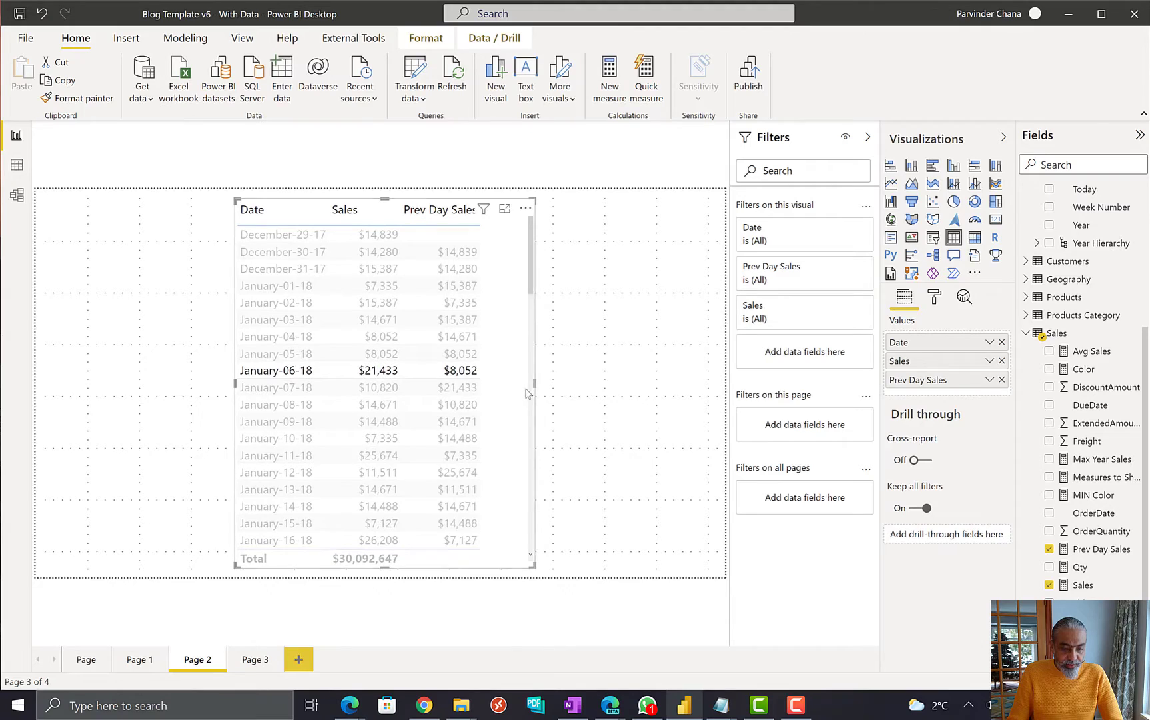
{"action": "left_click", "coordinate": [500, 403]}
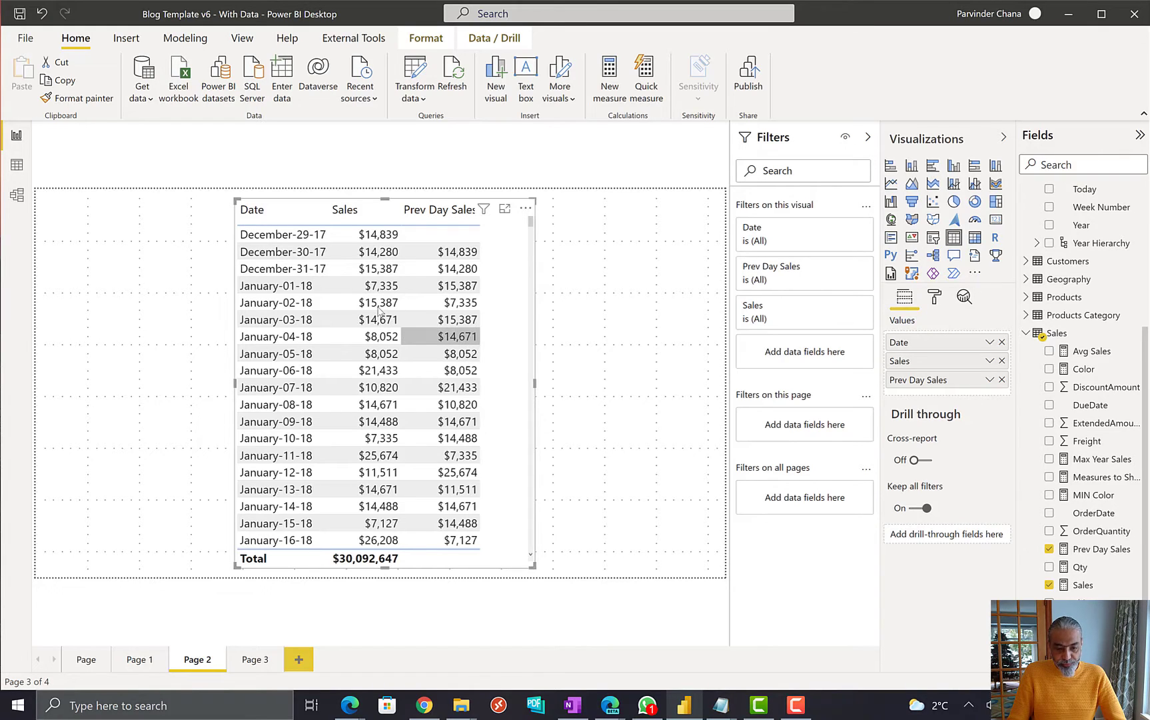
Step: Comment out the PREVIOUSDAY line in the Prev Day Sales measure's formula
{"action": "scroll", "coordinate": [512, 322], "scroll_direction": "down", "scroll_amount": 3}
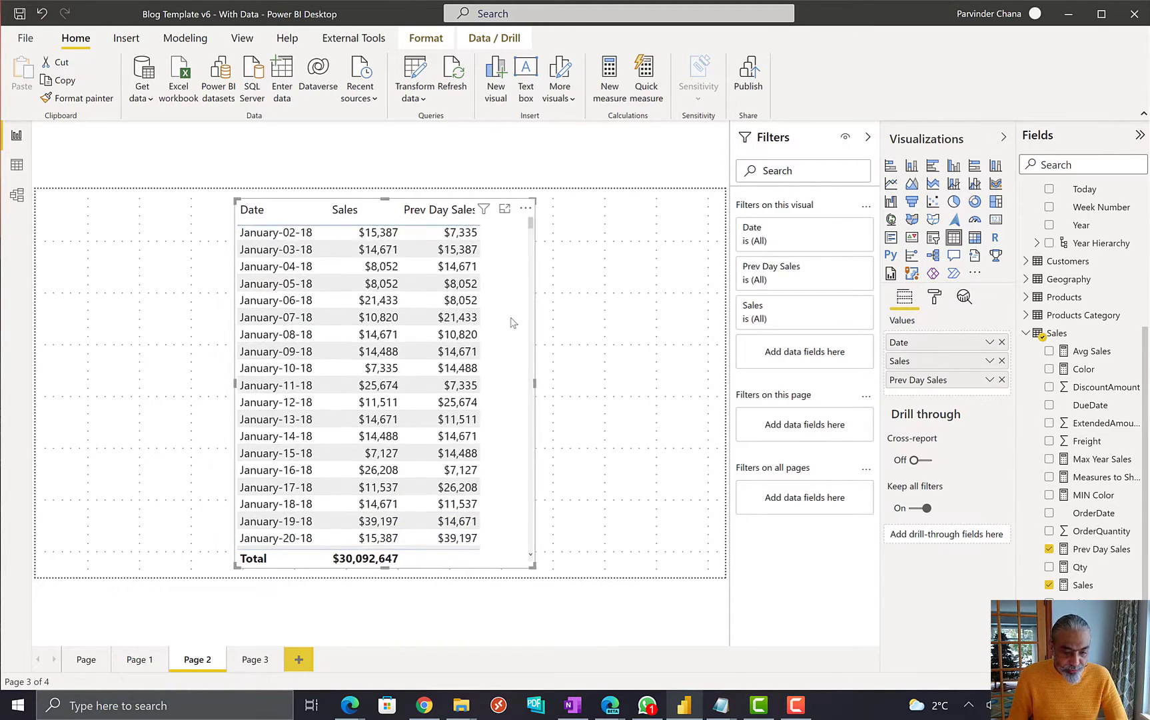
{"action": "scroll", "coordinate": [506, 343], "scroll_direction": "down", "scroll_amount": 6}
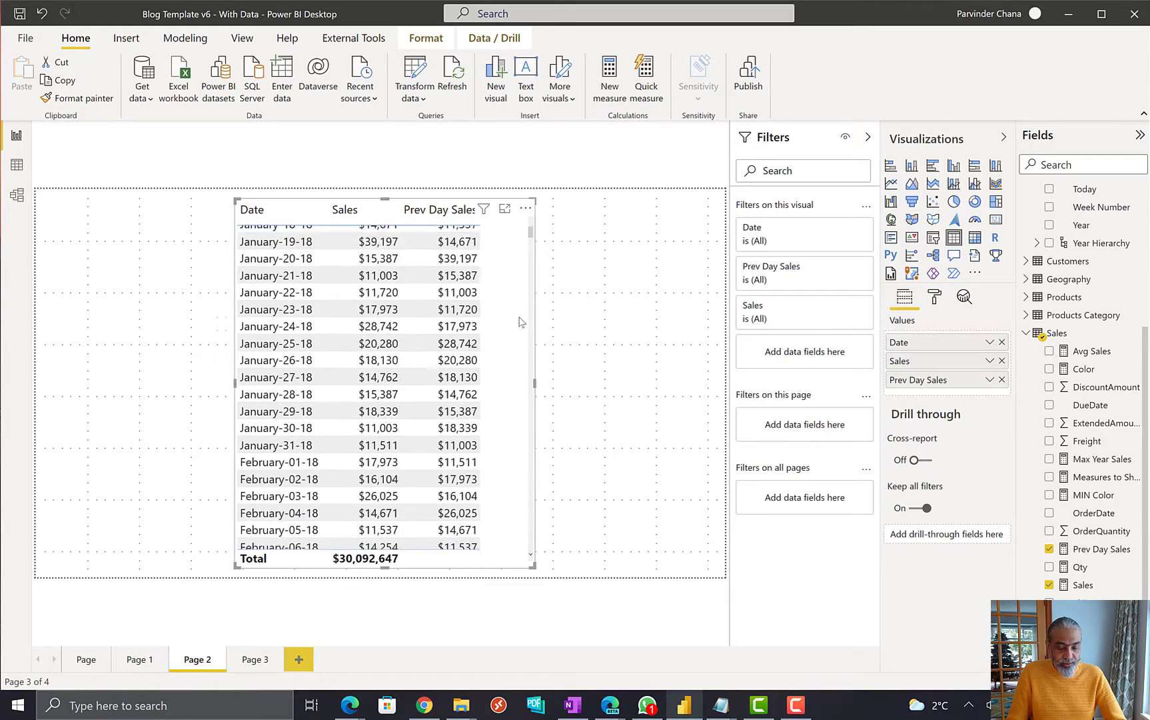
{"action": "scroll", "coordinate": [436, 314], "scroll_direction": "down", "scroll_amount": 1}
{"action": "scroll", "coordinate": [436, 313], "scroll_direction": "down", "scroll_amount": 3}
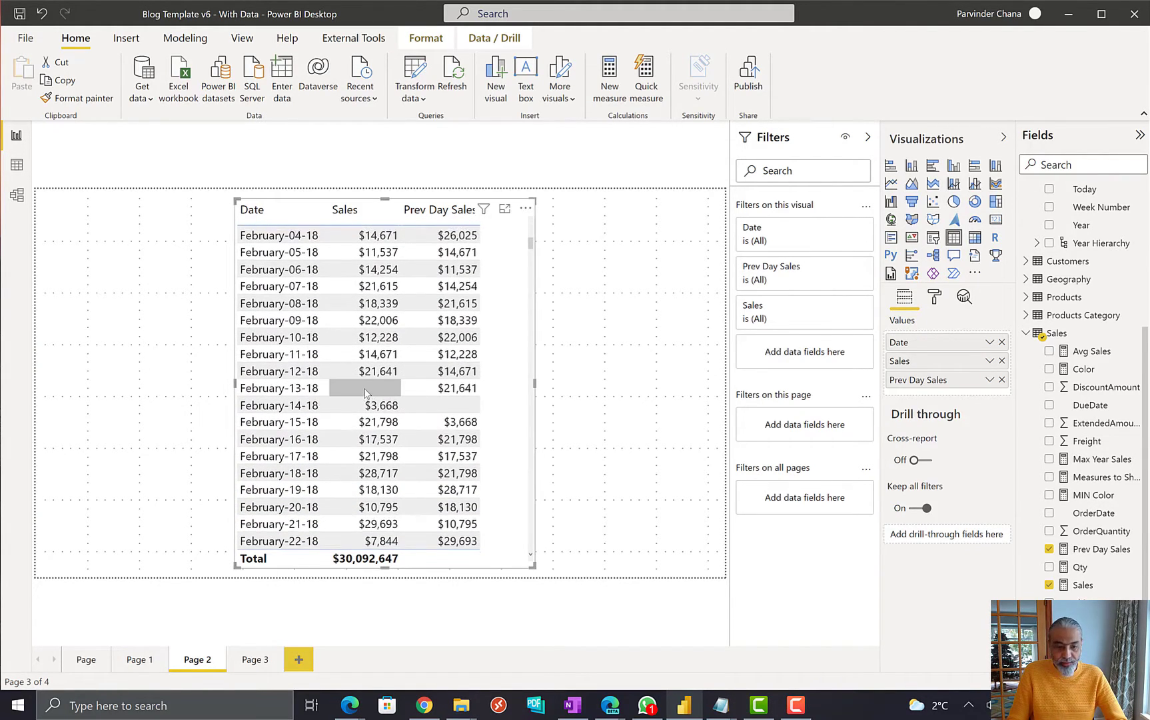
{"action": "scroll", "coordinate": [365, 393], "scroll_direction": "up", "scroll_amount": 4}
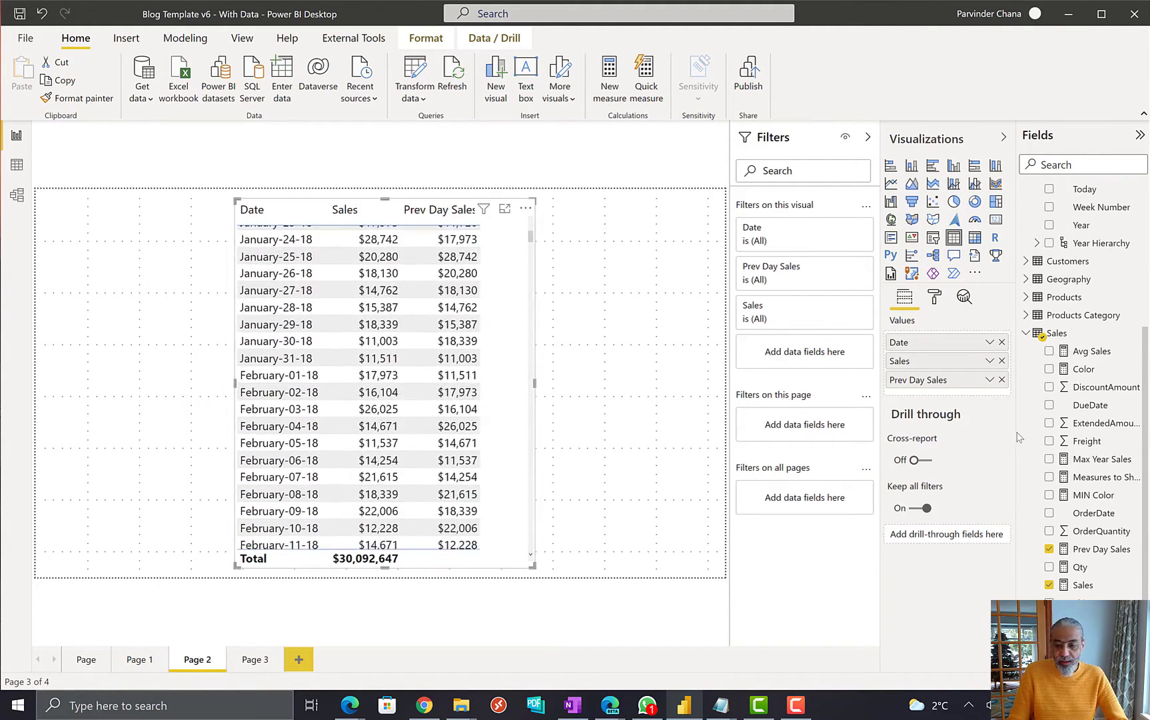
{"action": "left_click", "coordinate": [1099, 551]}
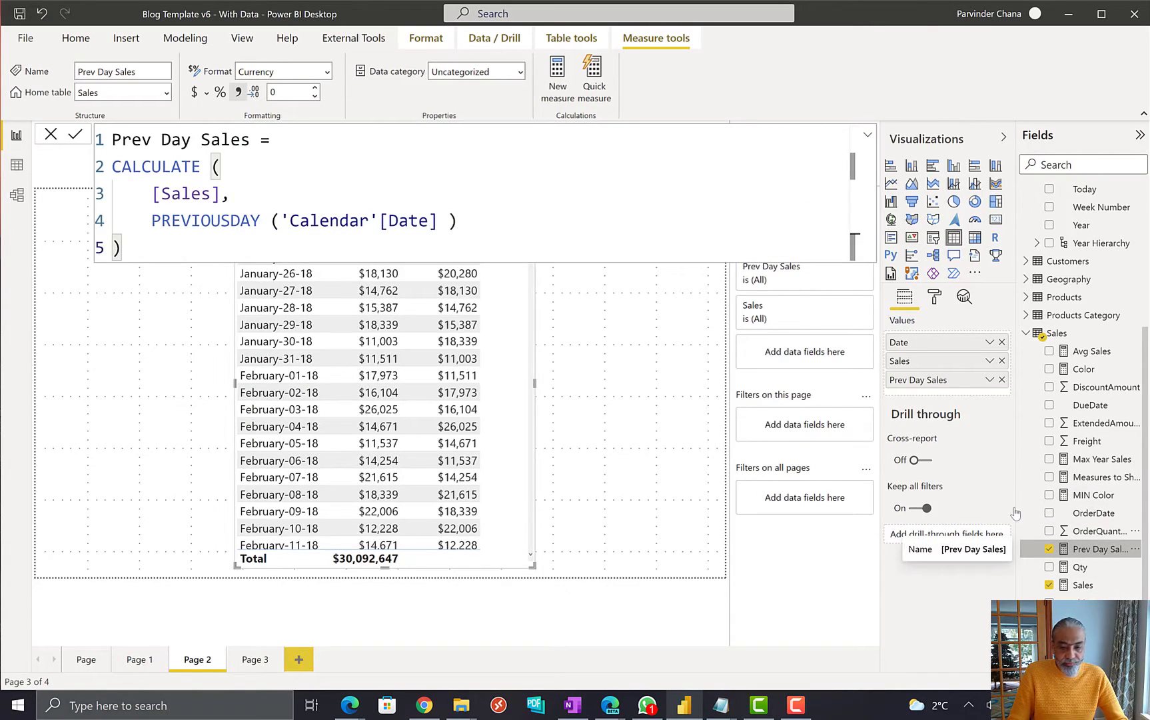
{"action": "left_click", "coordinate": [152, 221]}
{"action": "type", "text": "//"}
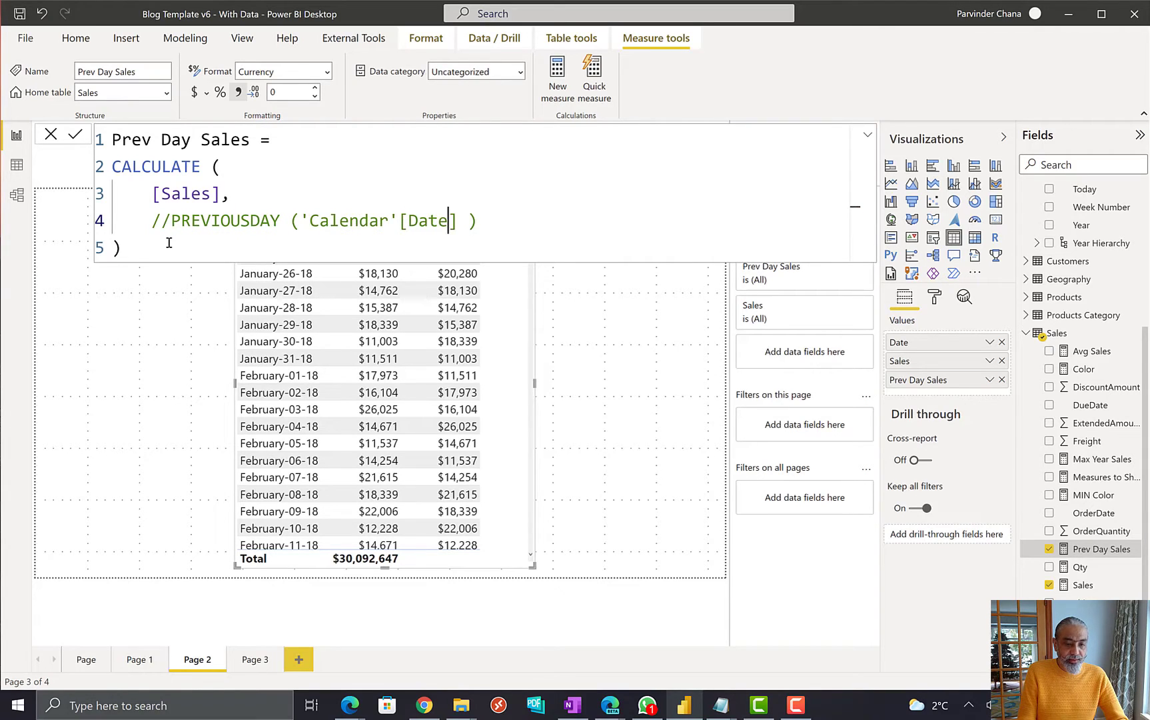
Step: Add DATEADD ('Calendar'[Date], -1, DAY ) as the CALCULATE filter below the commented line and commit the Prev Day Sales measure
{"action": "key", "text": "Return"}
{"action": "type", "text": "DA"}
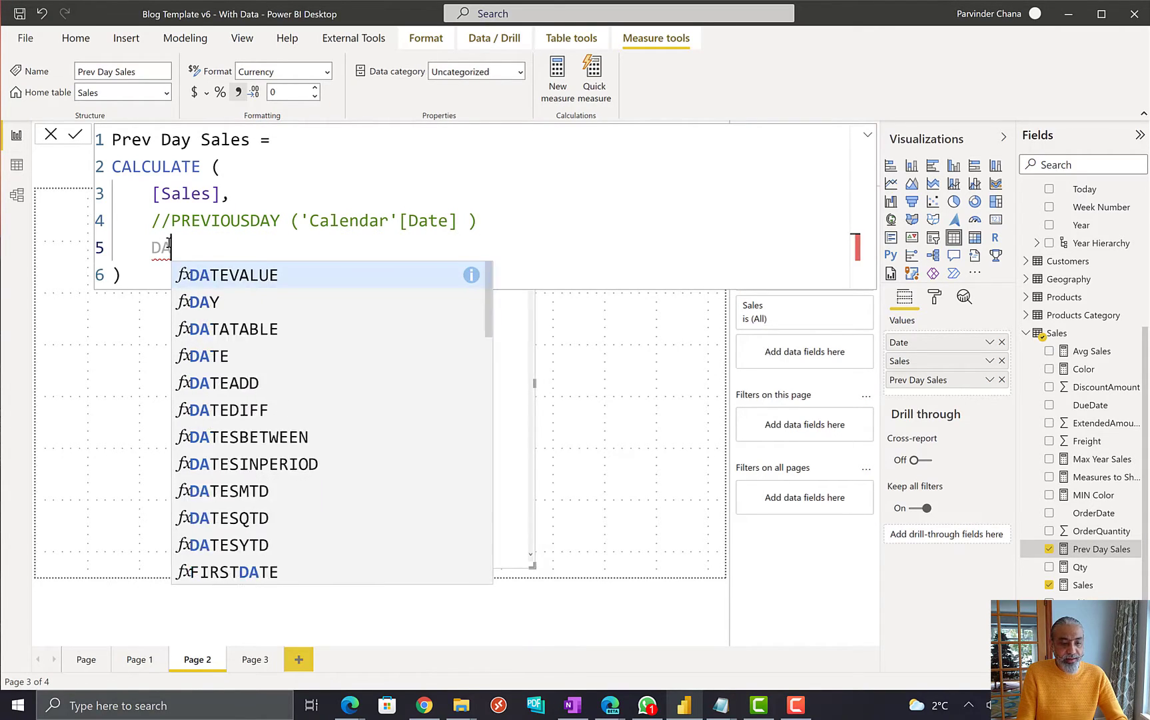
{"action": "type", "text": "TES"}
{"action": "key", "text": "BackSpace"}
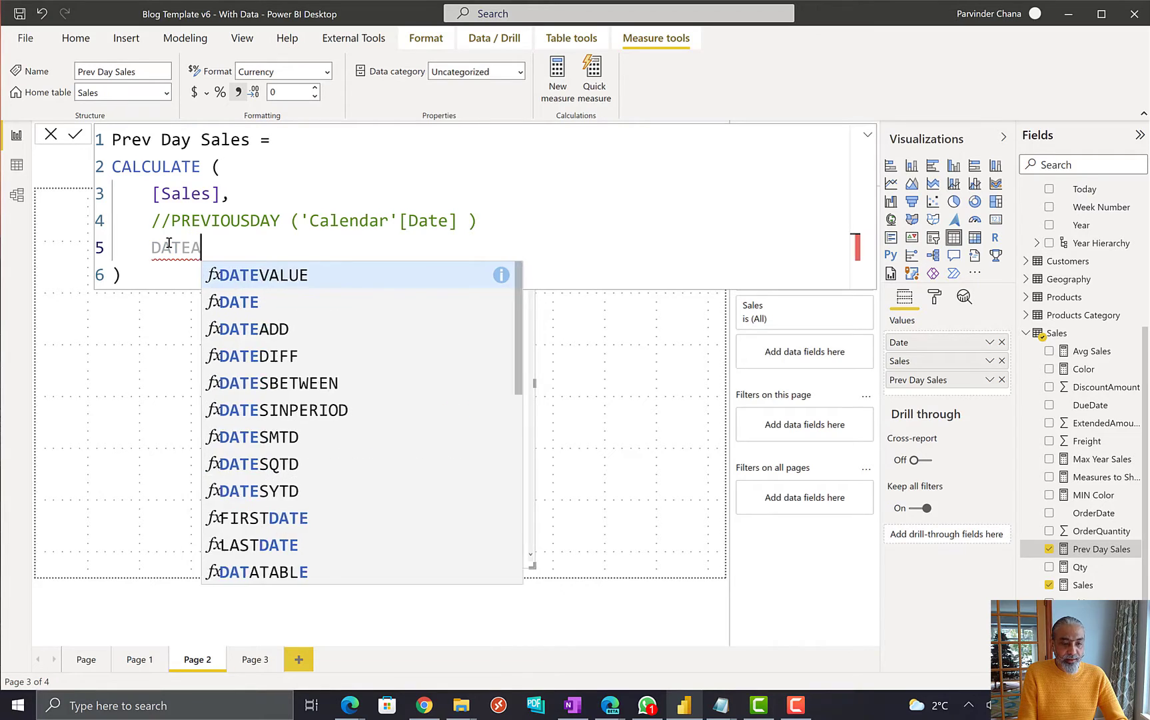
{"action": "type", "text": "ADD ("}
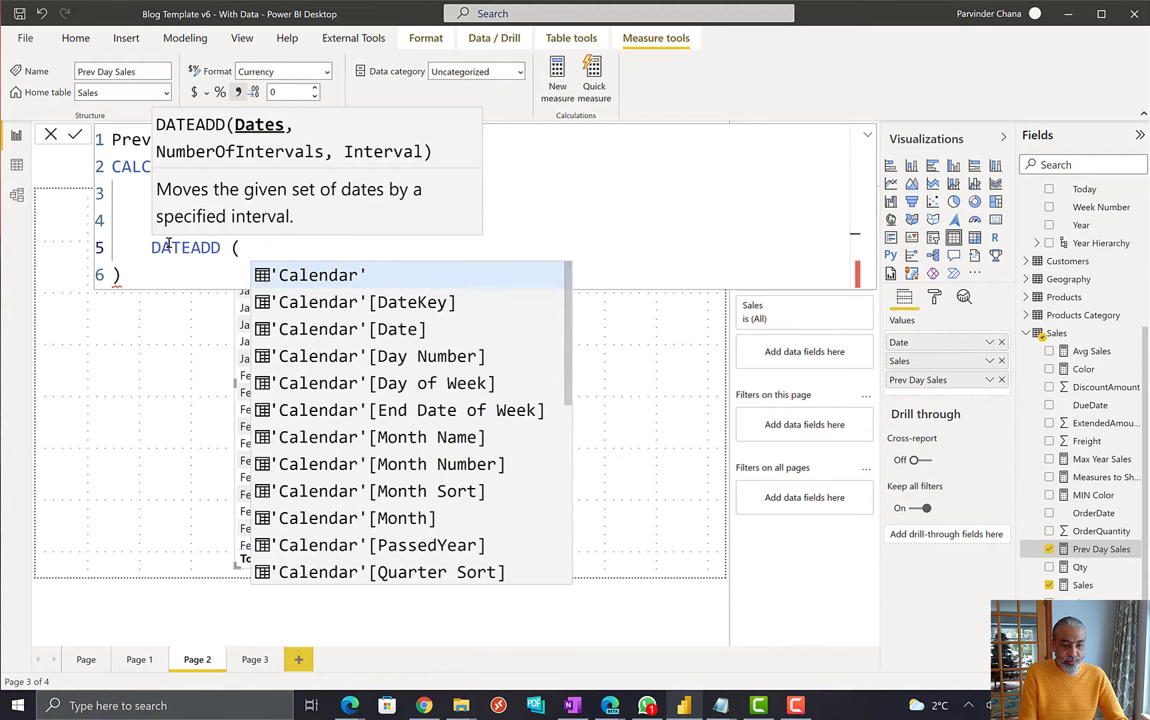
{"action": "type", "text": "'Calendar'[D"}
{"action": "key", "text": "Tab"}
{"action": "type", "text": ","}
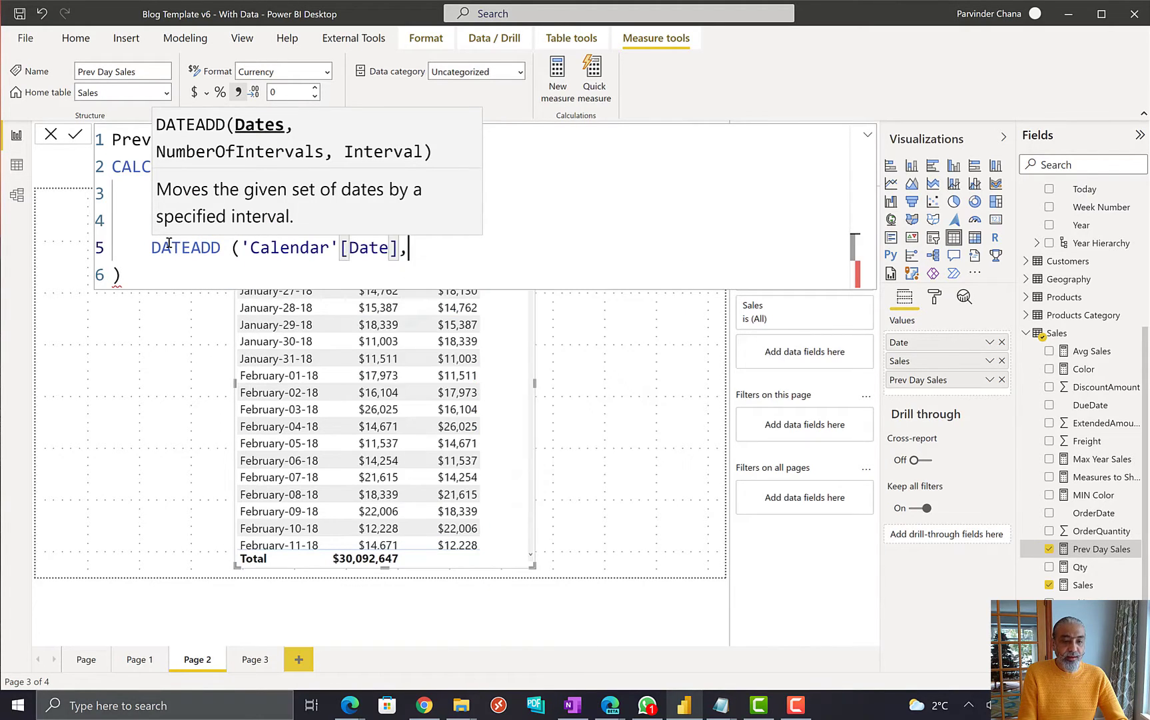
{"action": "type", "text": " -1, "}
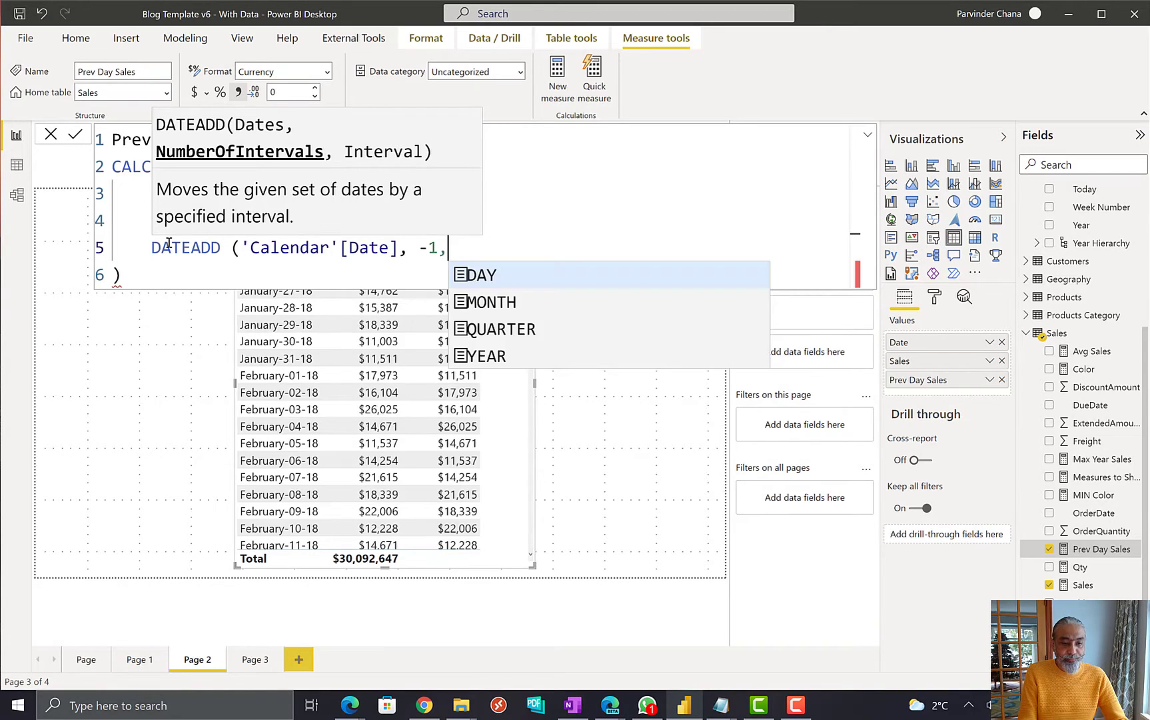
{"action": "type", "text": "DAY )"}
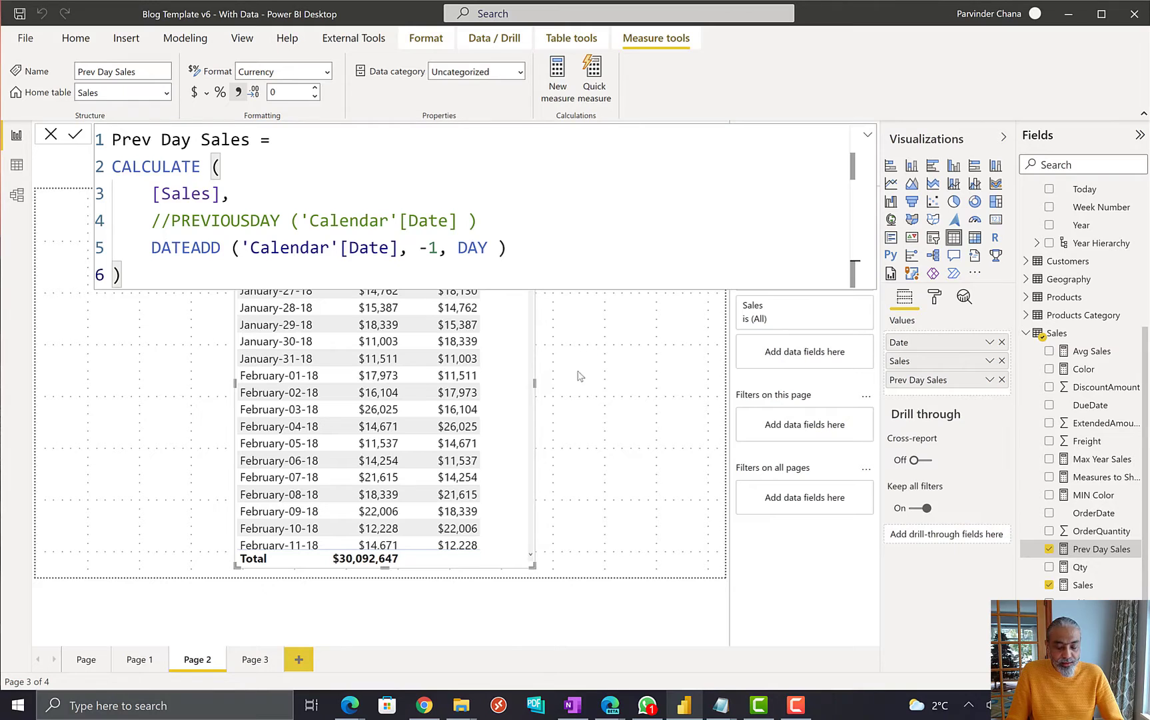
{"action": "left_click", "coordinate": [599, 371]}
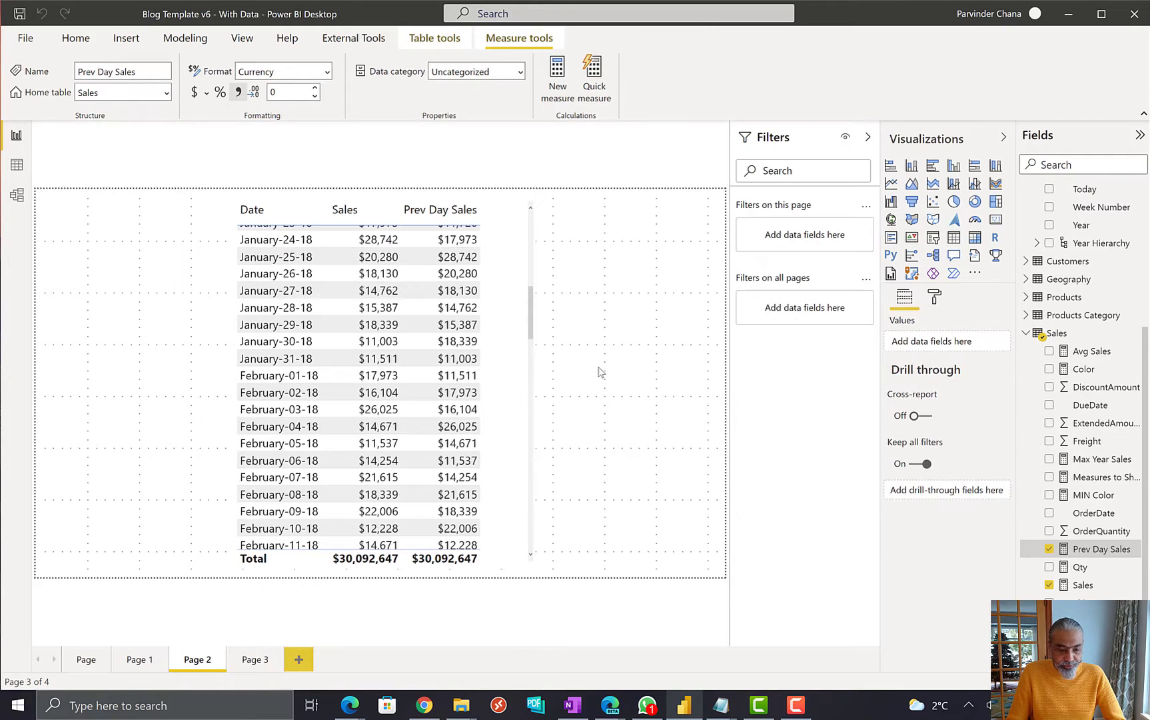
Step: Review the recalculated Prev Day Sales rows and move the table visual toward the left side of the report page
{"action": "scroll", "coordinate": [506, 463], "scroll_direction": "up", "scroll_amount": 5}
{"action": "scroll", "coordinate": [470, 413], "scroll_direction": "up", "scroll_amount": 1}
{"action": "scroll", "coordinate": [472, 373], "scroll_direction": "down", "scroll_amount": 5}
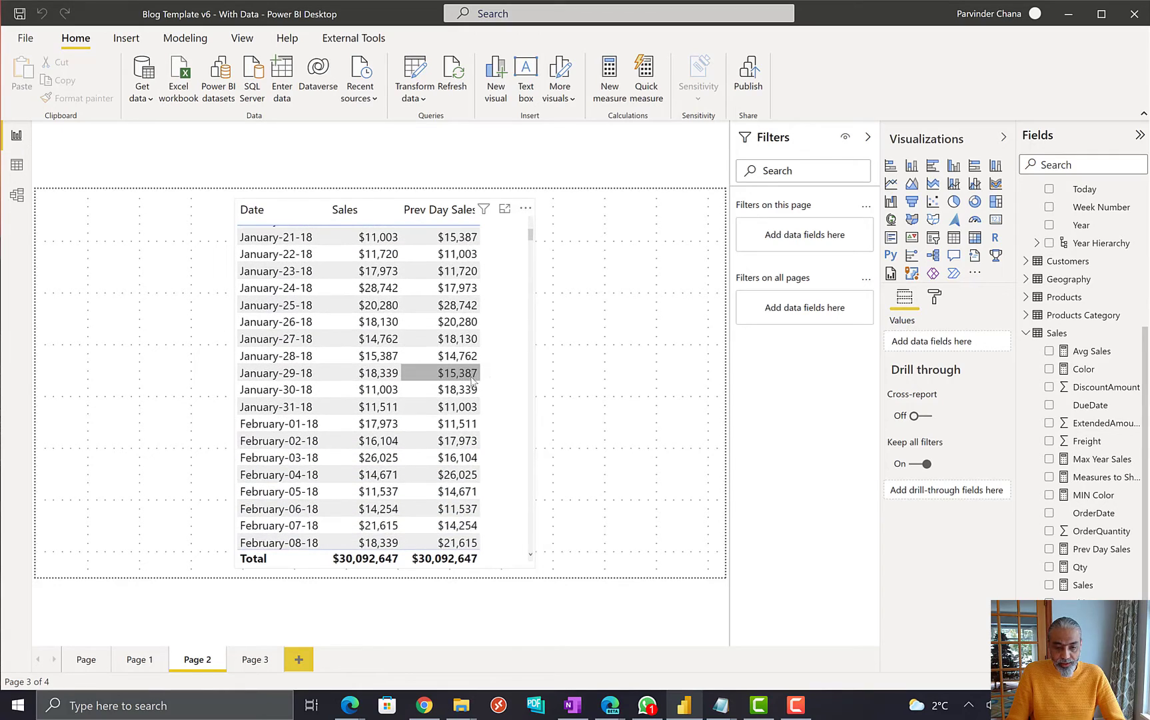
{"action": "scroll", "coordinate": [508, 420], "scroll_direction": "down", "scroll_amount": 3}
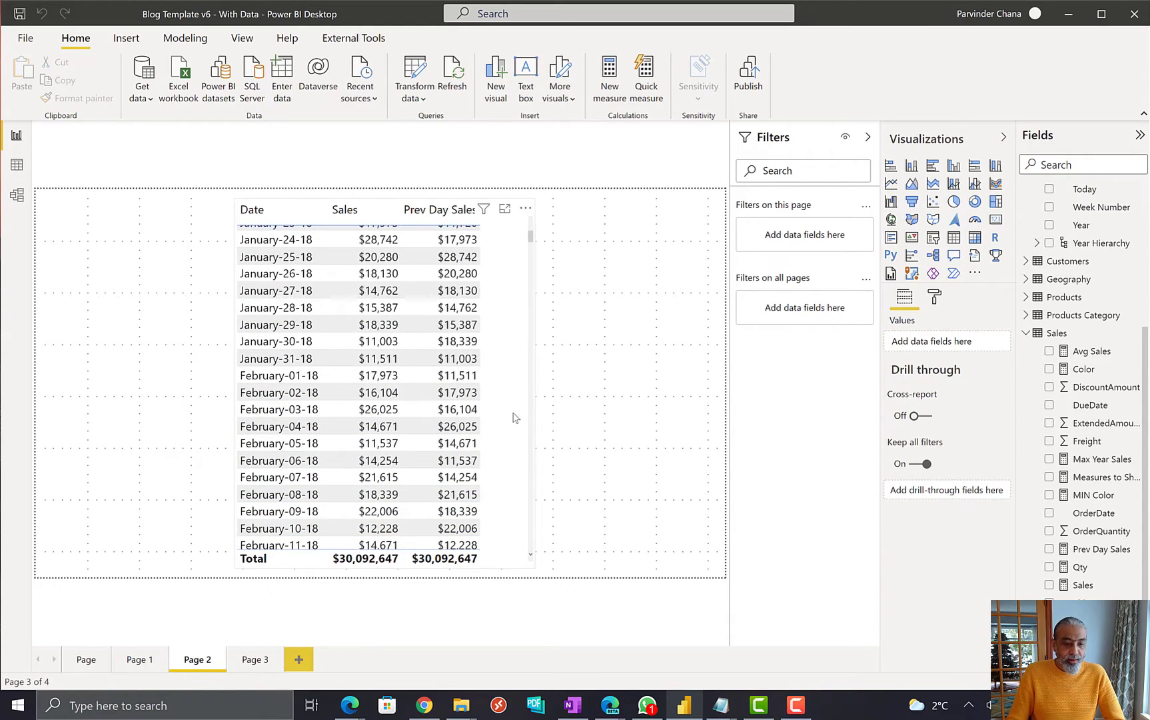
{"action": "left_click", "coordinate": [505, 423]}
{"action": "left_click_drag", "start_coordinate": [505, 423], "coordinate": [411, 414]}
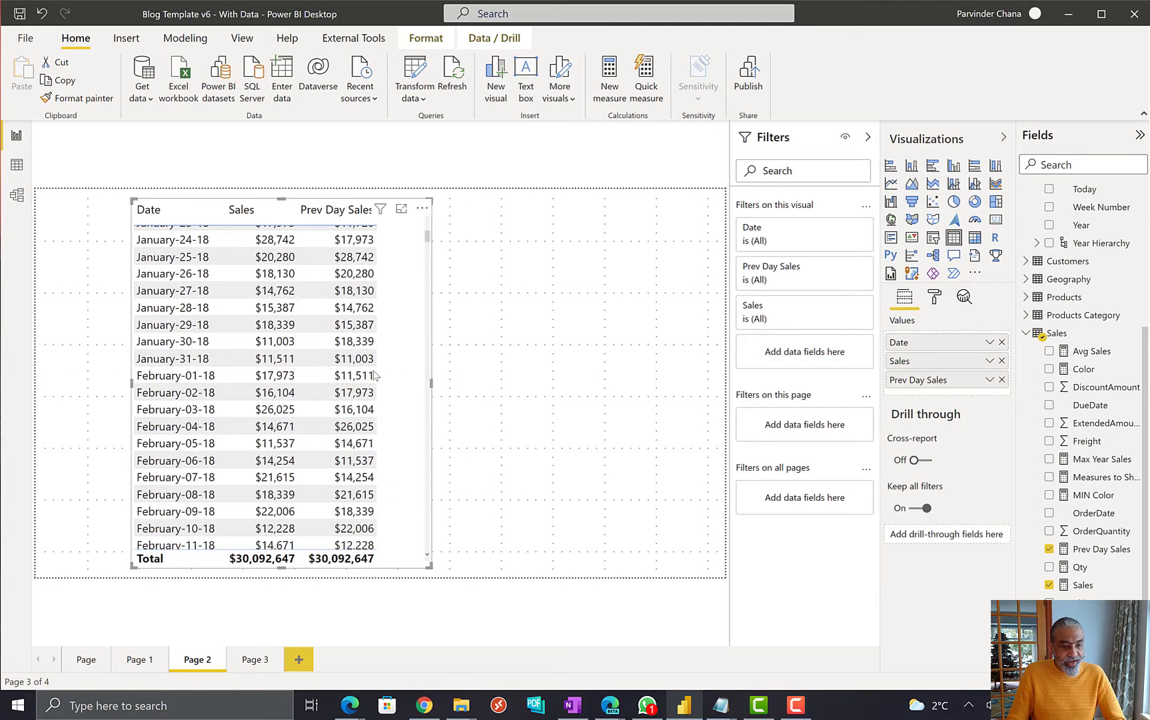
Step: Examine the Category, Date and Sales rows of the table named Table in the data view and return to the report
{"action": "left_click", "coordinate": [16, 165]}
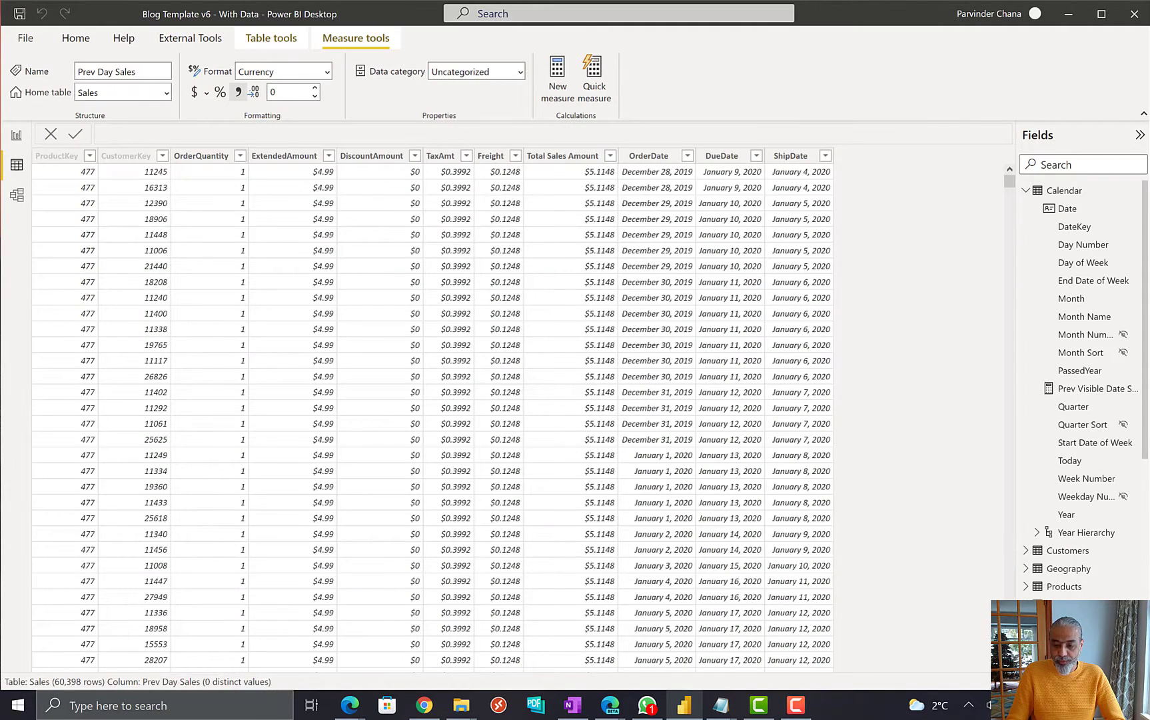
{"action": "scroll", "coordinate": [1088, 563], "scroll_direction": "down", "scroll_amount": 5}
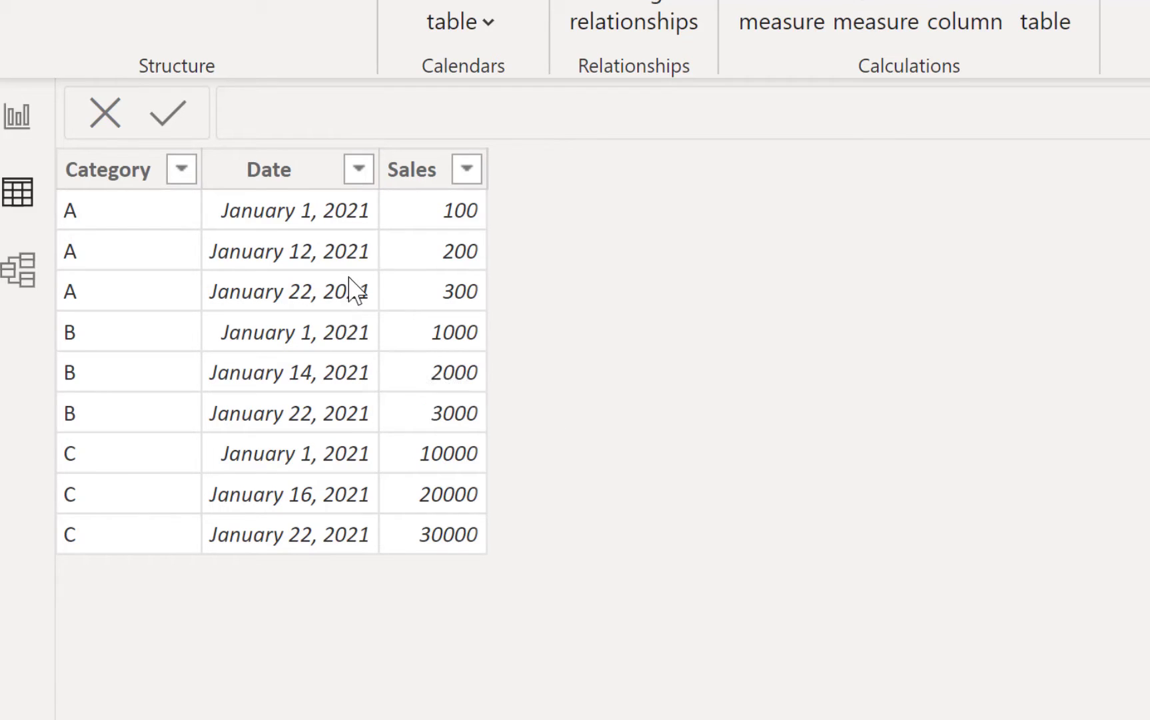
{"action": "left_click", "coordinate": [211, 155]}
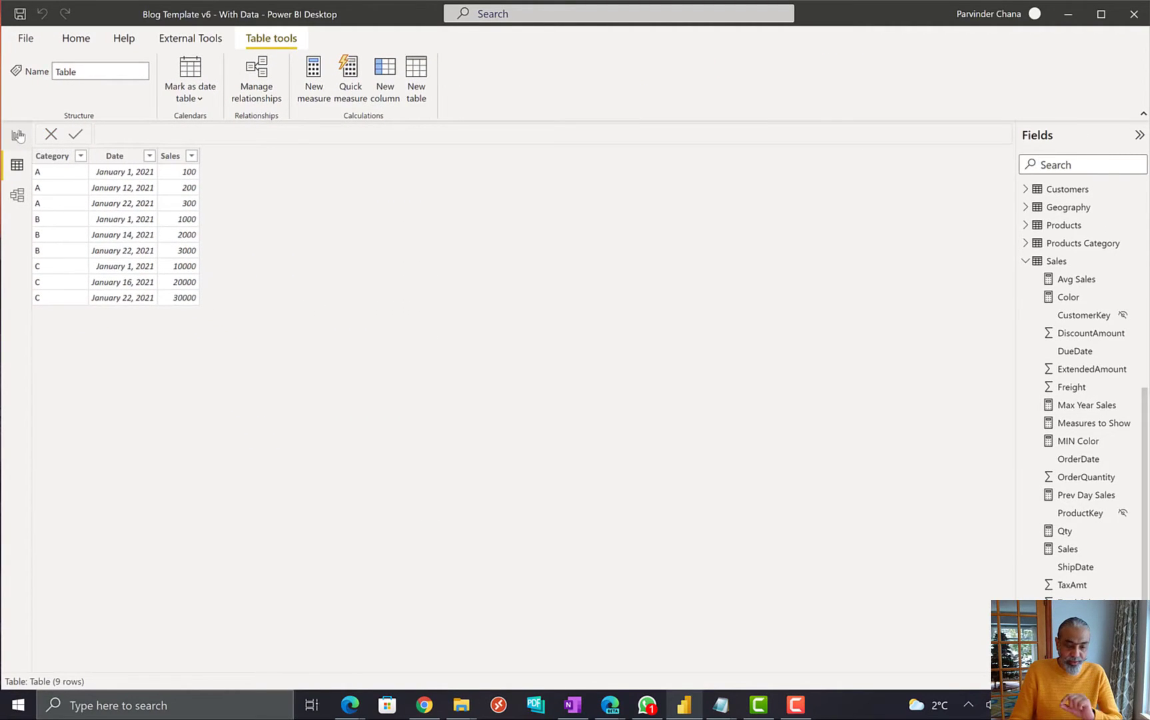
{"action": "left_click", "coordinate": [18, 136]}
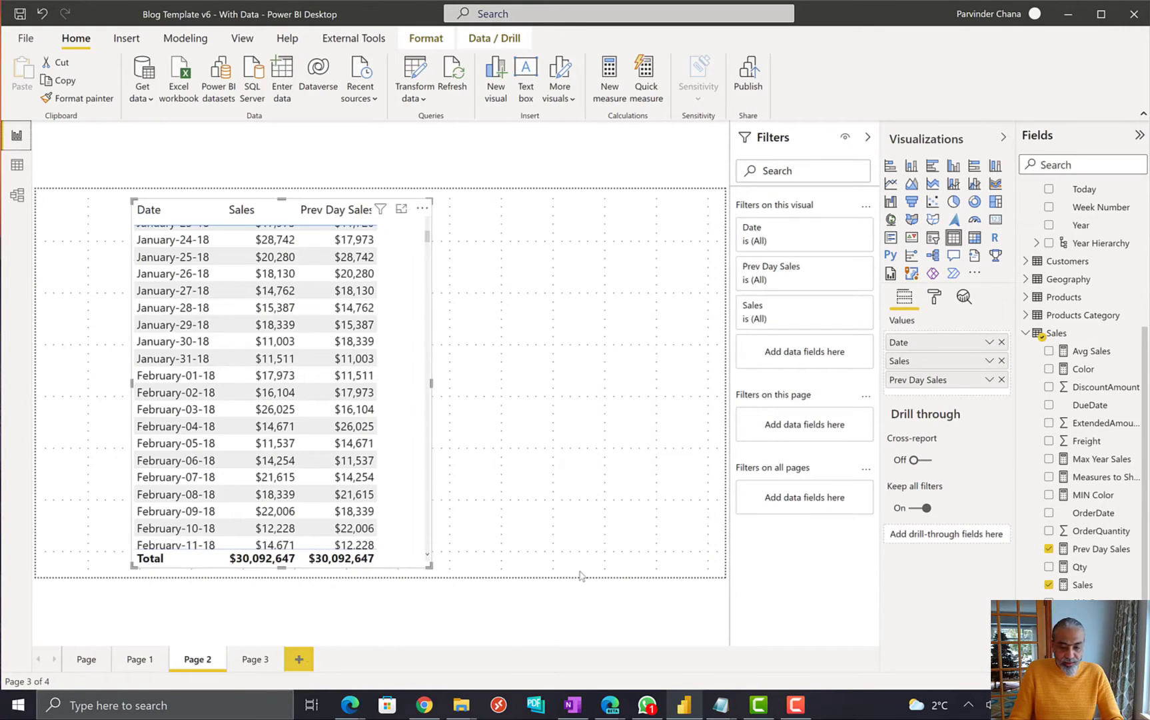
Step: Add a new report page and open the formula of the Total Sales measure in the table named Table
{"action": "key", "text": "ctrl+m"}
{"action": "scroll", "coordinate": [1051, 366], "scroll_direction": "down", "scroll_amount": 1}
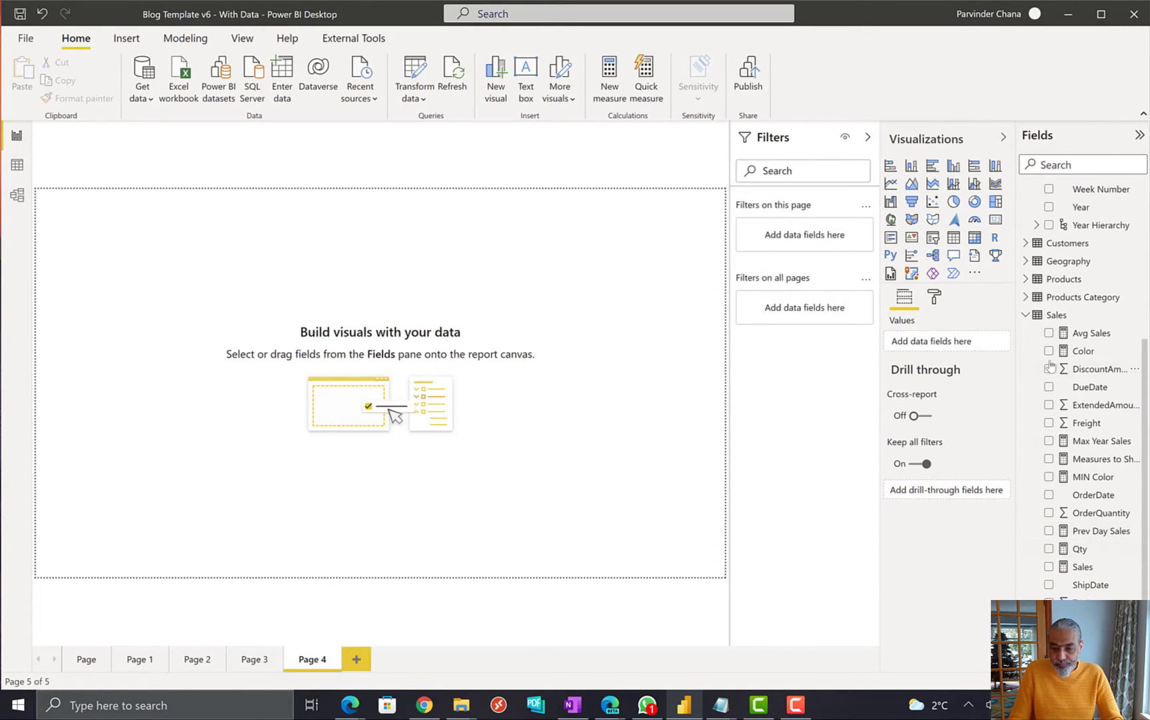
{"action": "left_click", "coordinate": [1027, 316]}
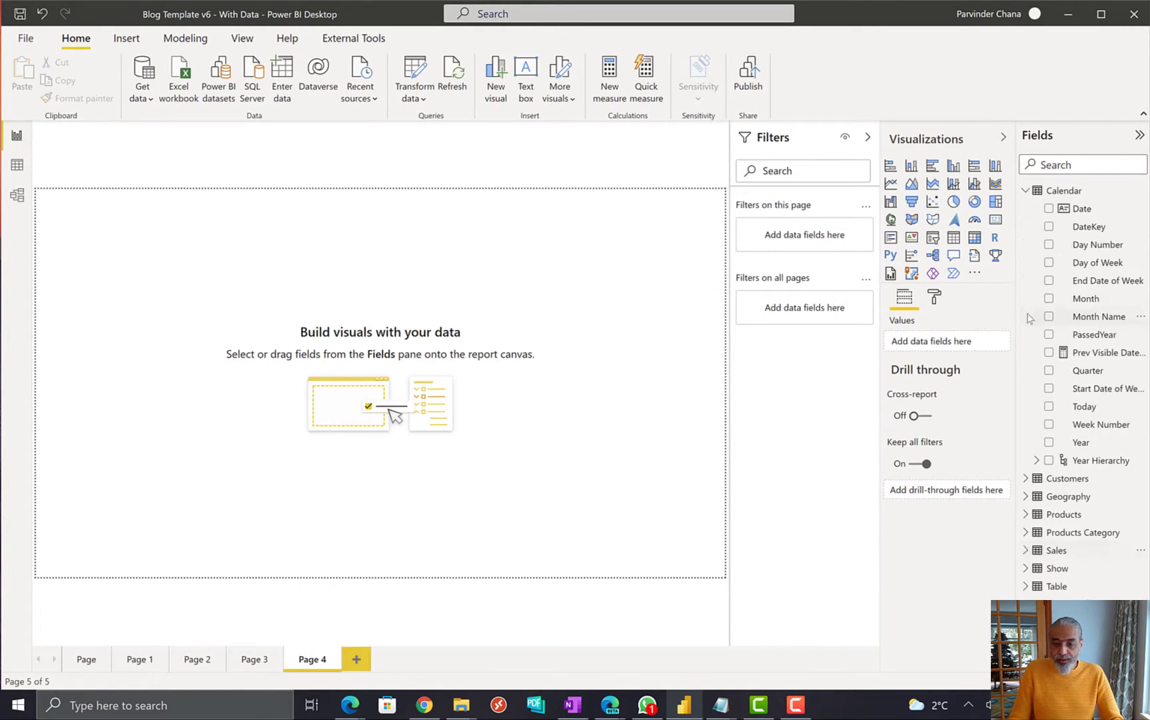
{"action": "left_click", "coordinate": [1026, 587]}
{"action": "left_click", "coordinate": [1076, 602]}
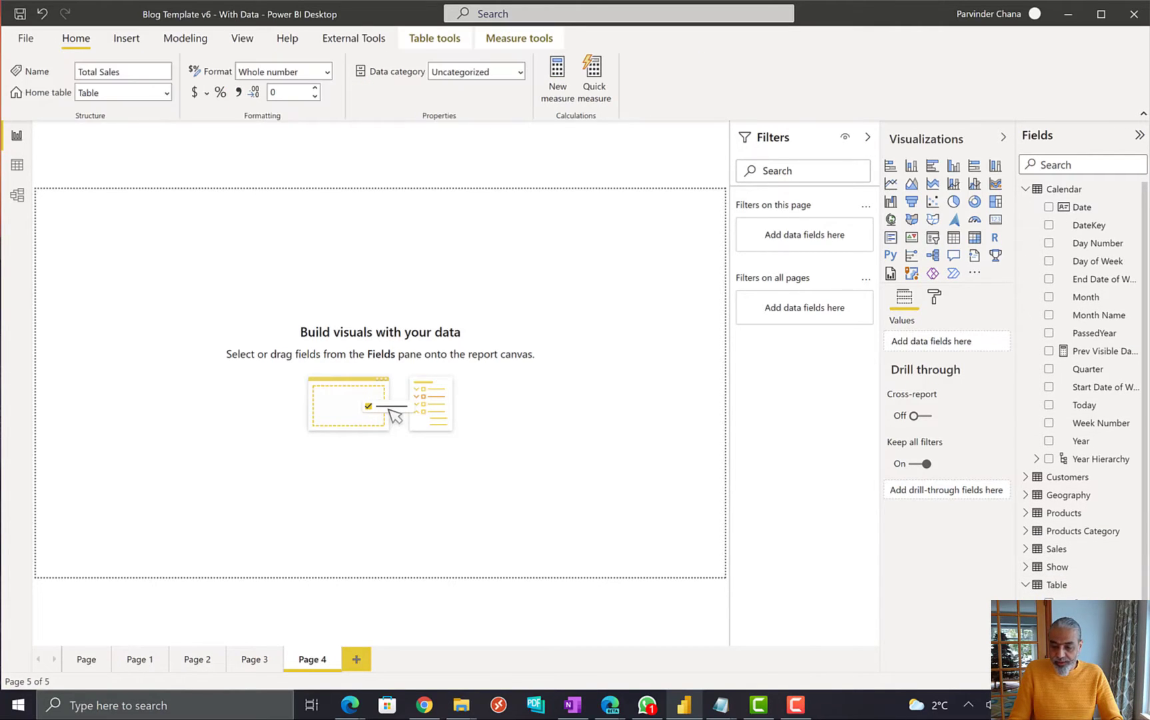
{"action": "left_click", "coordinate": [564, 142], "text": "shift"}
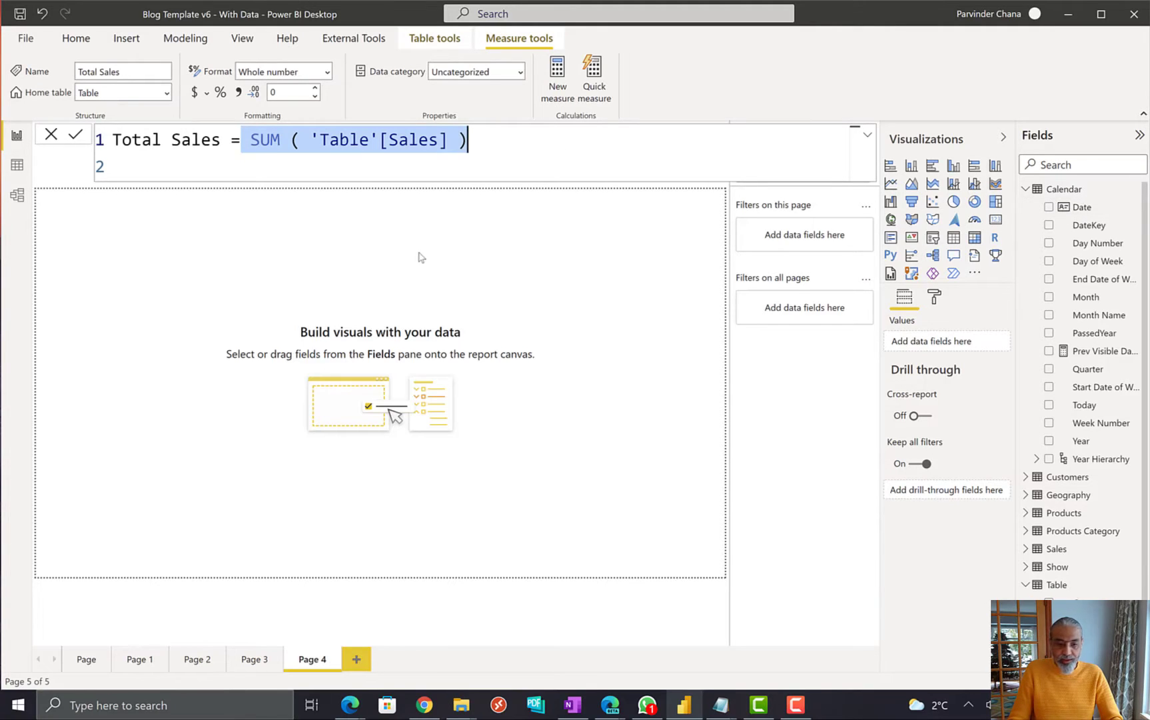
Step: Create a table visual from the Calendar Date field on the new page and set its grid text size to 16 pt
{"action": "left_click", "coordinate": [1030, 233]}
{"action": "left_click_drag", "start_coordinate": [741, 236], "coordinate": [333, 320]}
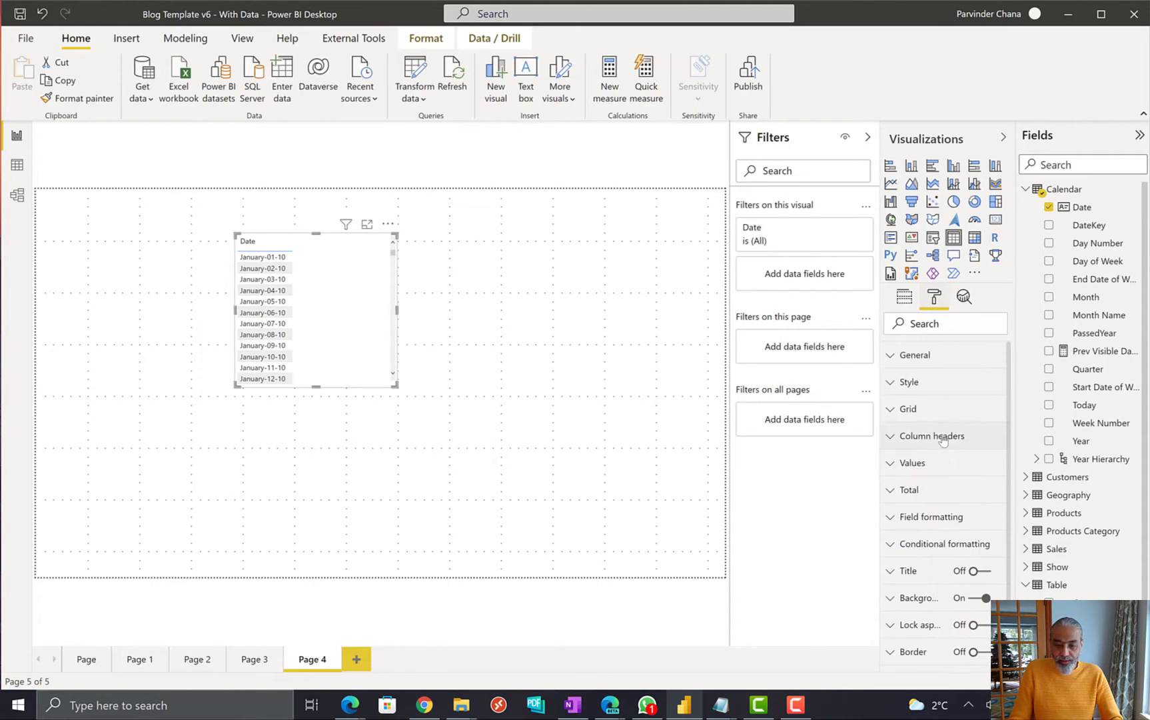
{"action": "left_click", "coordinate": [908, 408]}
{"action": "scroll", "coordinate": [909, 586], "scroll_direction": "down", "scroll_amount": 3}
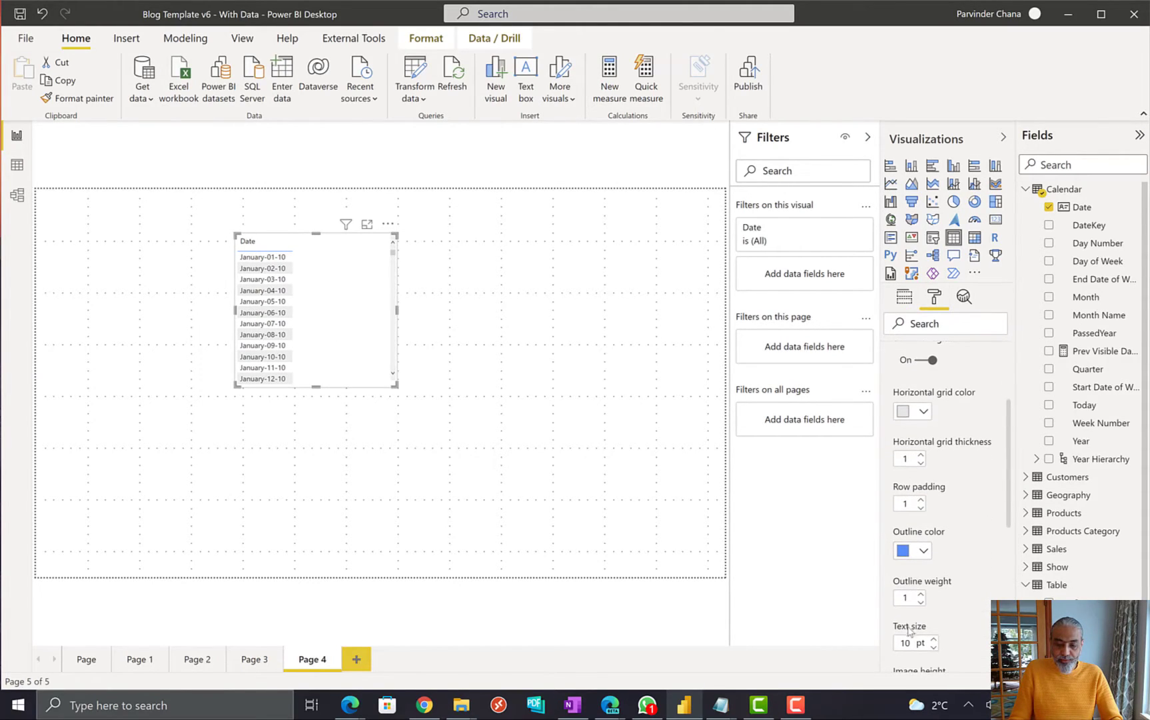
{"action": "double_click", "coordinate": [908, 643]}
{"action": "type", "text": "1"}
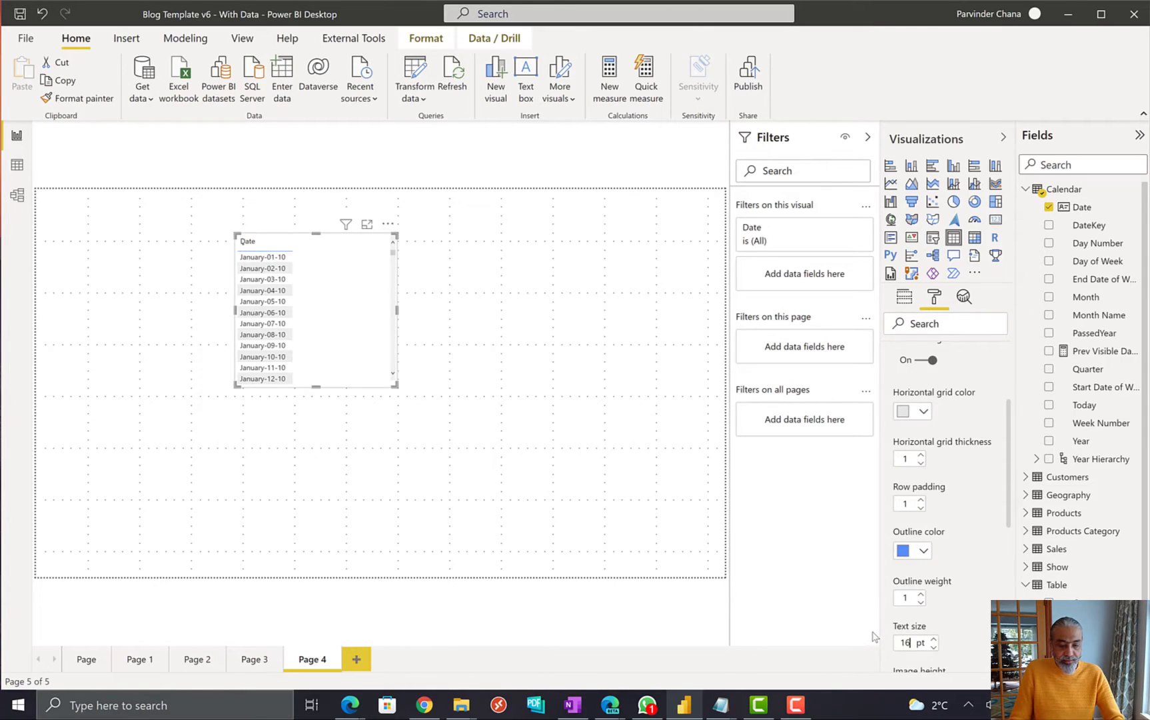
{"action": "type", "text": "6"}
{"action": "key", "text": "Return"}
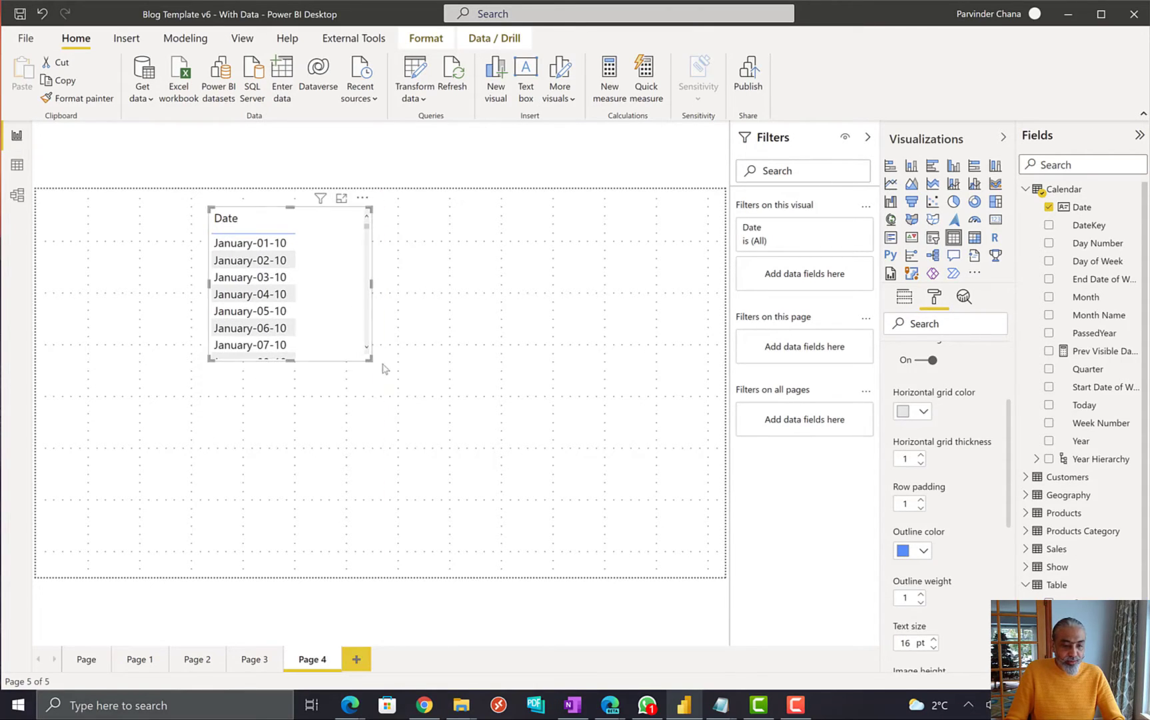
Step: Enlarge the Date table visual to nearly the full page height and add the Total Sales measure to it
{"action": "left_click_drag", "start_coordinate": [365, 354], "coordinate": [503, 568]}
{"action": "left_click_drag", "start_coordinate": [398, 342], "coordinate": [402, 366]}
{"action": "left_click_drag", "start_coordinate": [988, 626], "coordinate": [413, 326]}
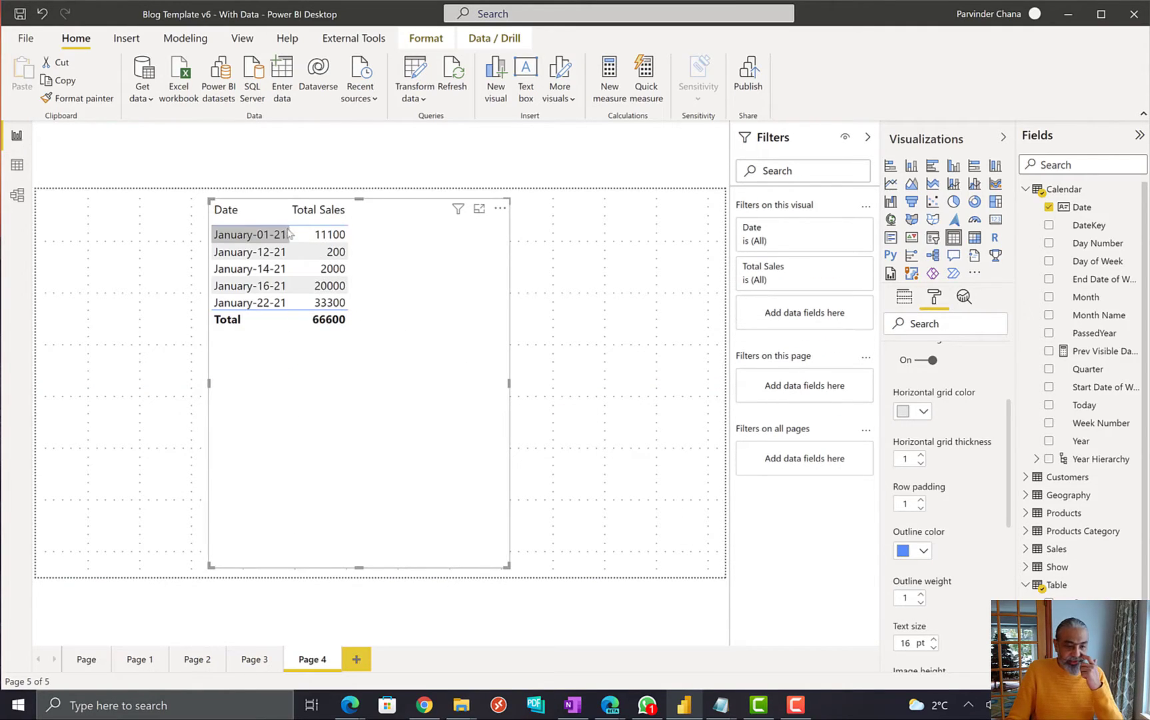
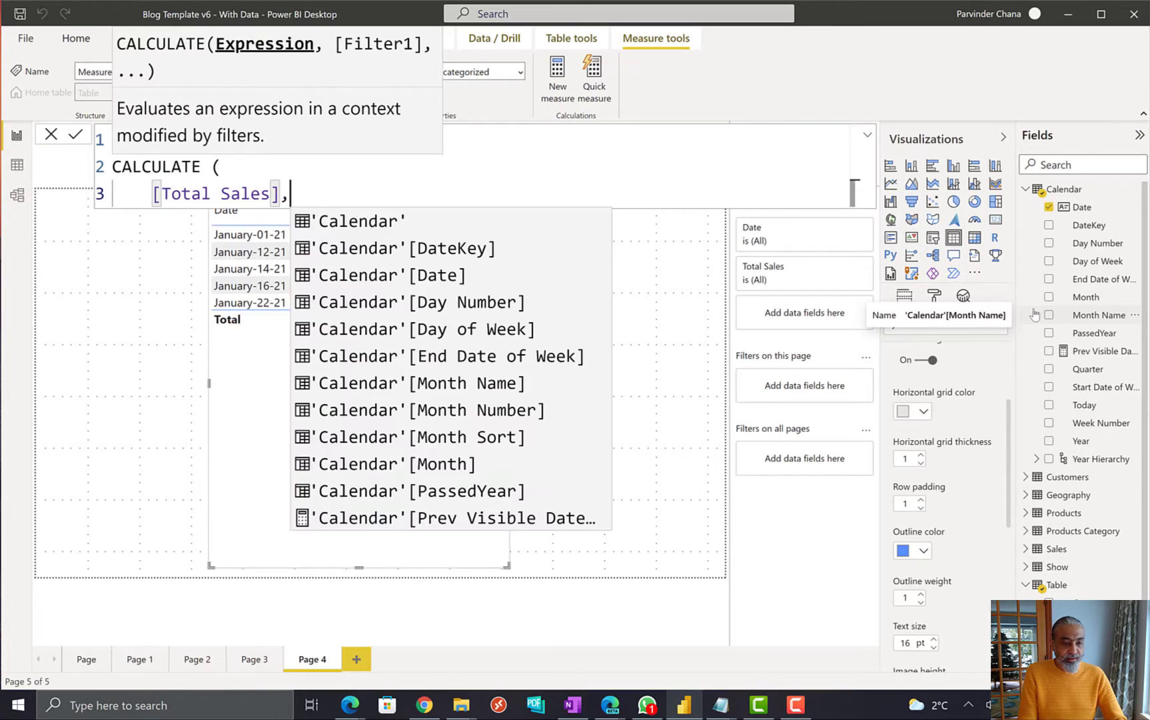
Step: Add PREVIOUSDAY ('Calendar'[Date] ) as the CALCULATE filter below [Total Sales] in the Previous Day Sales v1 measure
{"action": "key", "text": "Return"}
{"action": "type", "text": "PREVI"}
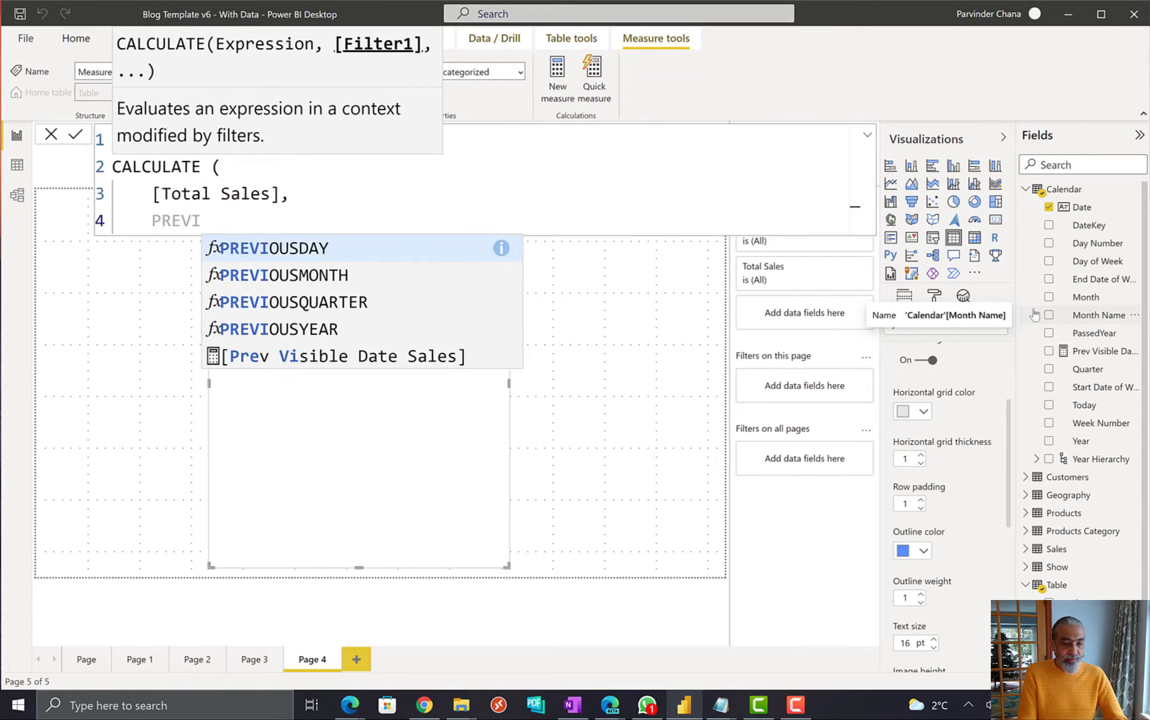
{"action": "key", "text": "Tab"}
{"action": "type", "text": "( Cal"}
{"action": "key", "text": "Tab"}
{"action": "type", "text": "["}
{"action": "key", "text": "BackSpace"}
{"action": "key", "text": "BackSpace"}
{"action": "key", "text": "BackSpace"}
{"action": "type", "text": "'[Date] )"}
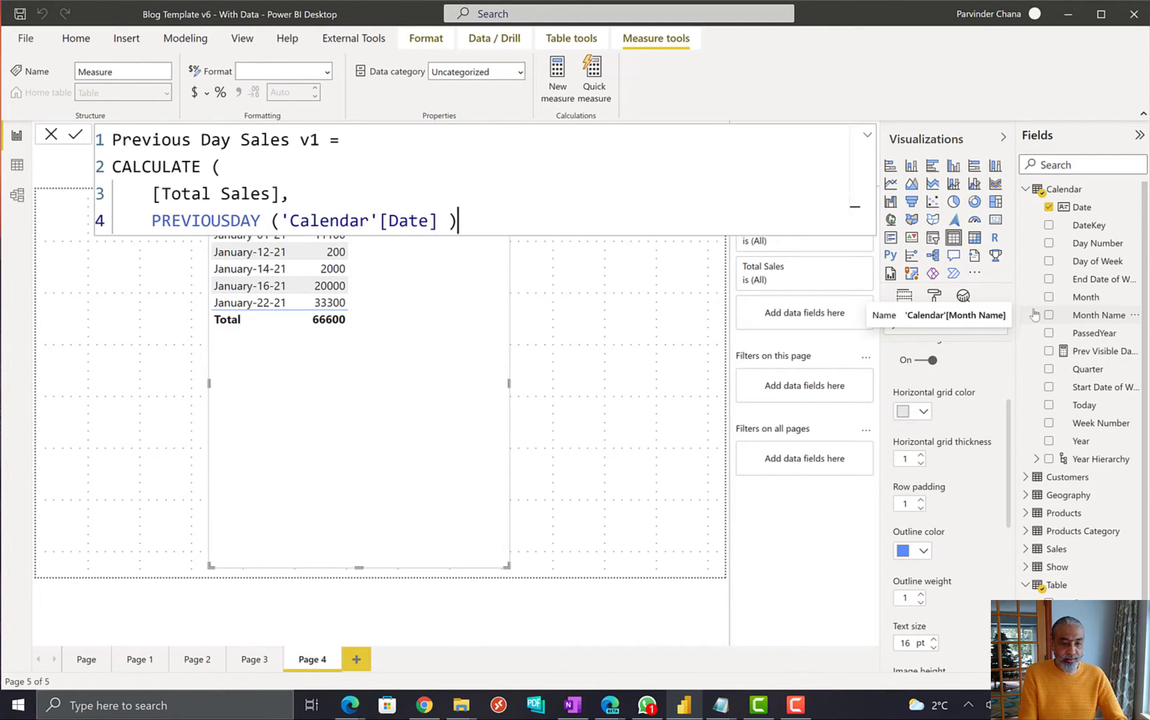
Step: Close the CALCULATE call, commit Previous Day Sales v1, and show it as a third column in the table visual, placed clear of the formula
{"action": "key", "text": "shift+Return"}
{"action": "type", "text": ")"}
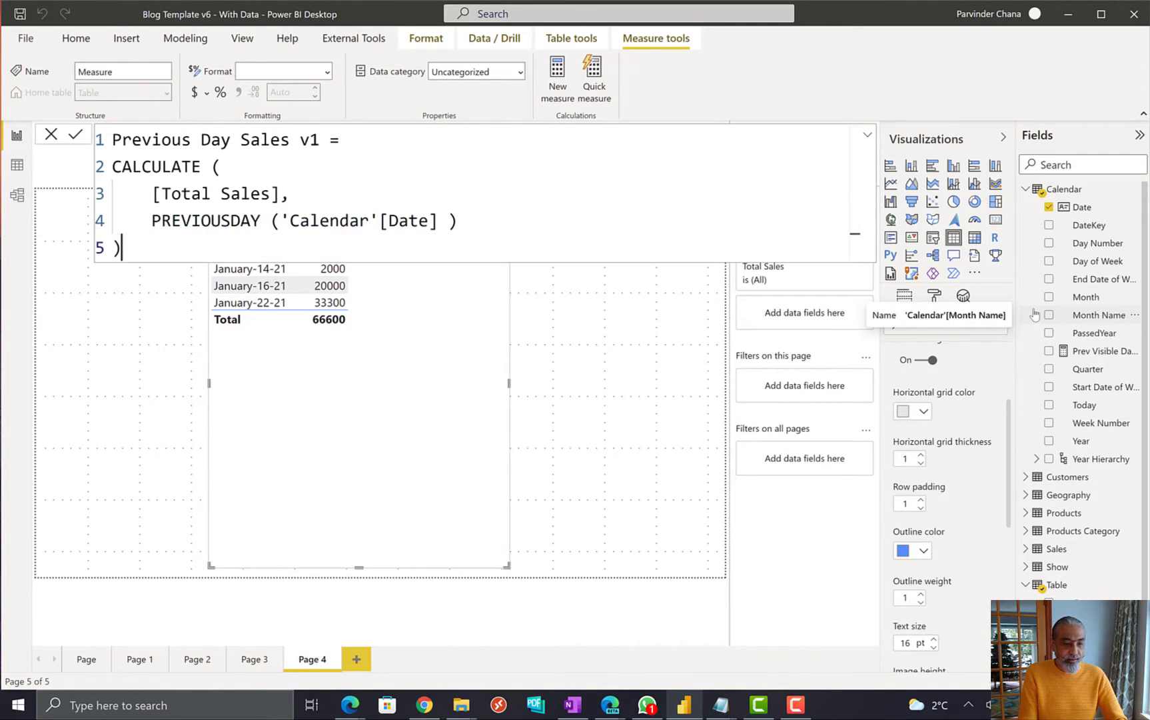
{"action": "key", "text": "Return"}
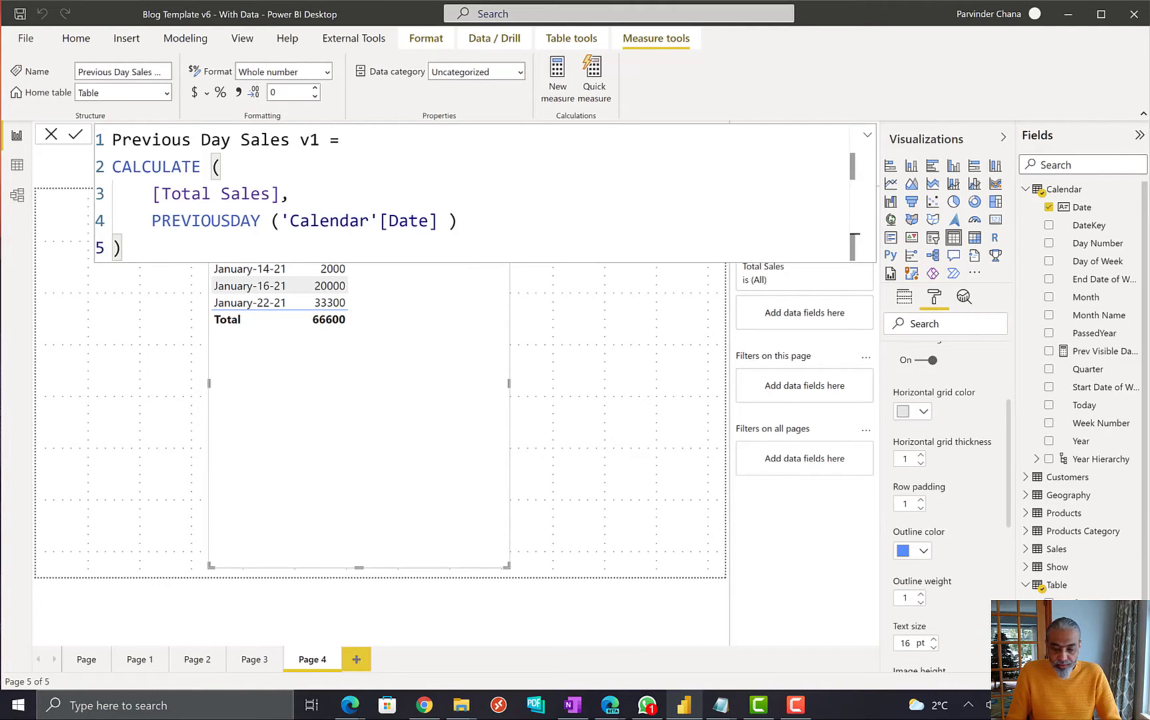
{"action": "left_click_drag", "start_coordinate": [658, 531], "coordinate": [428, 449]}
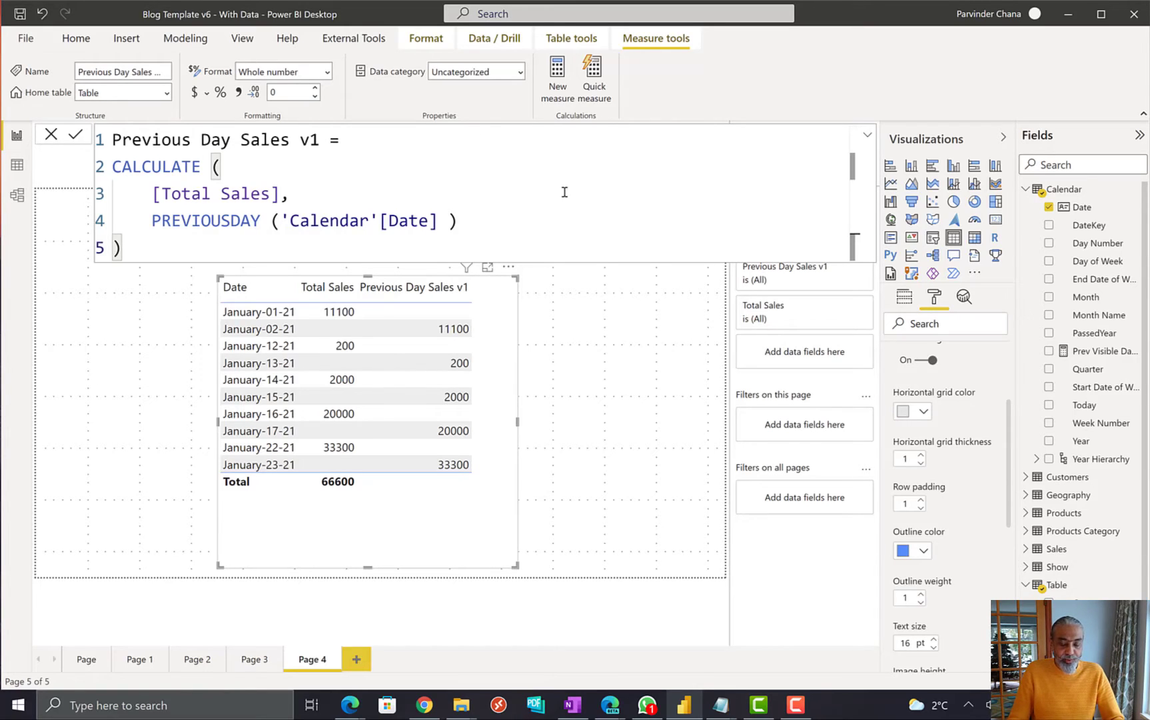
Step: Create a new measure named Previous Visible Date Sales in the table named Table and start a second formula line
{"action": "left_click", "coordinate": [1135, 589]}
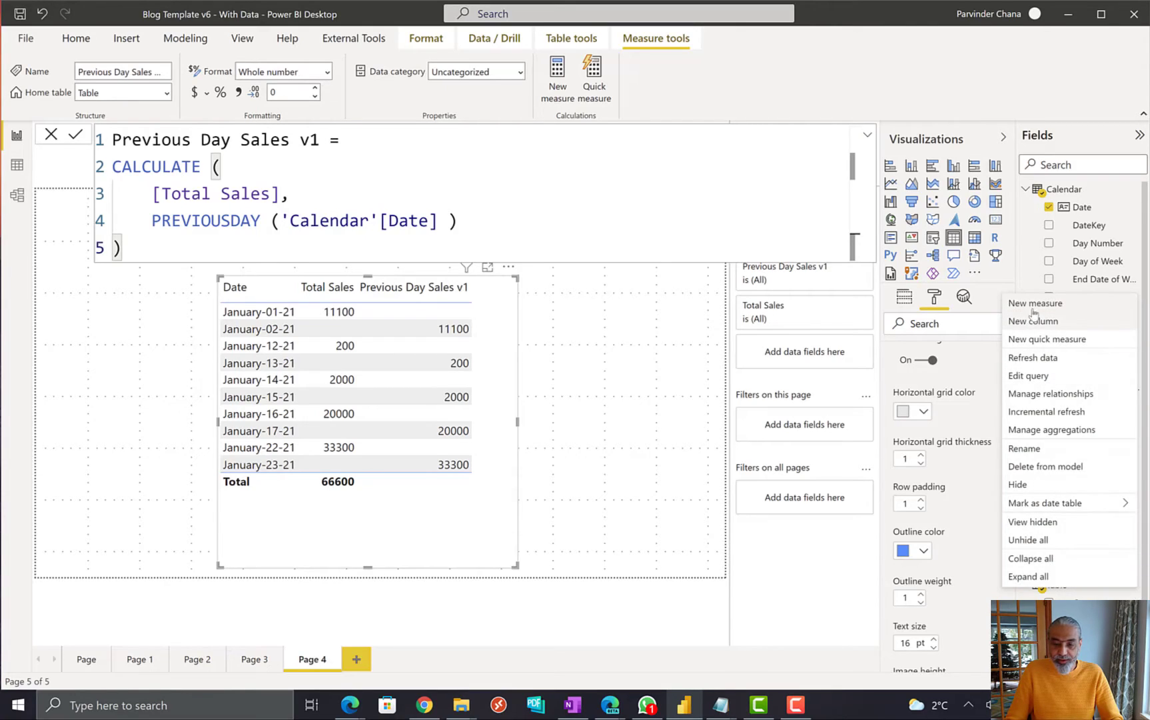
{"action": "key", "text": "Escape"}
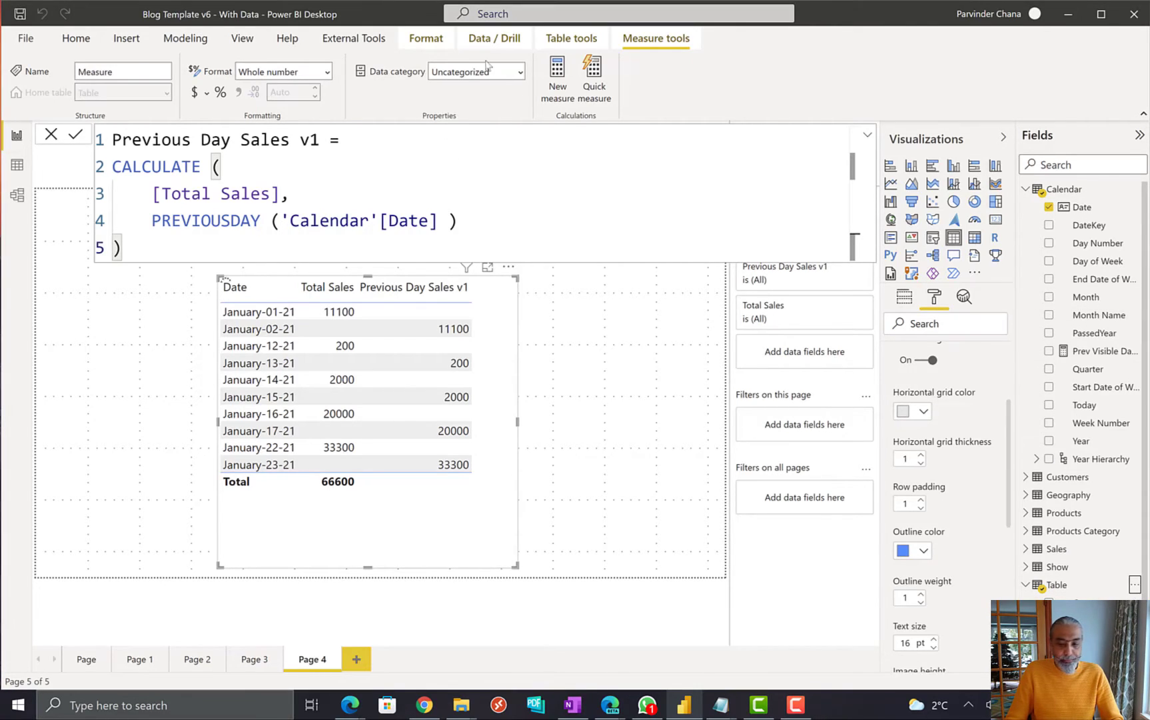
{"action": "left_click", "coordinate": [557, 74]}
{"action": "type", "text": "Prev"}
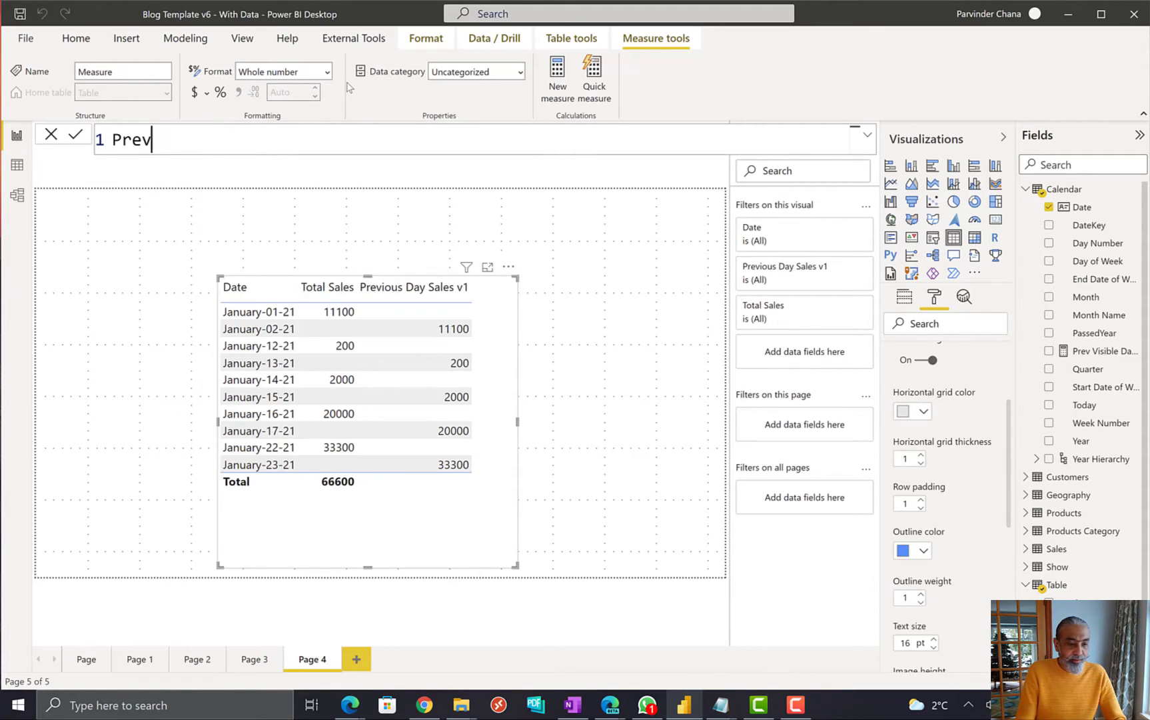
{"action": "type", "text": "ious Vi"}
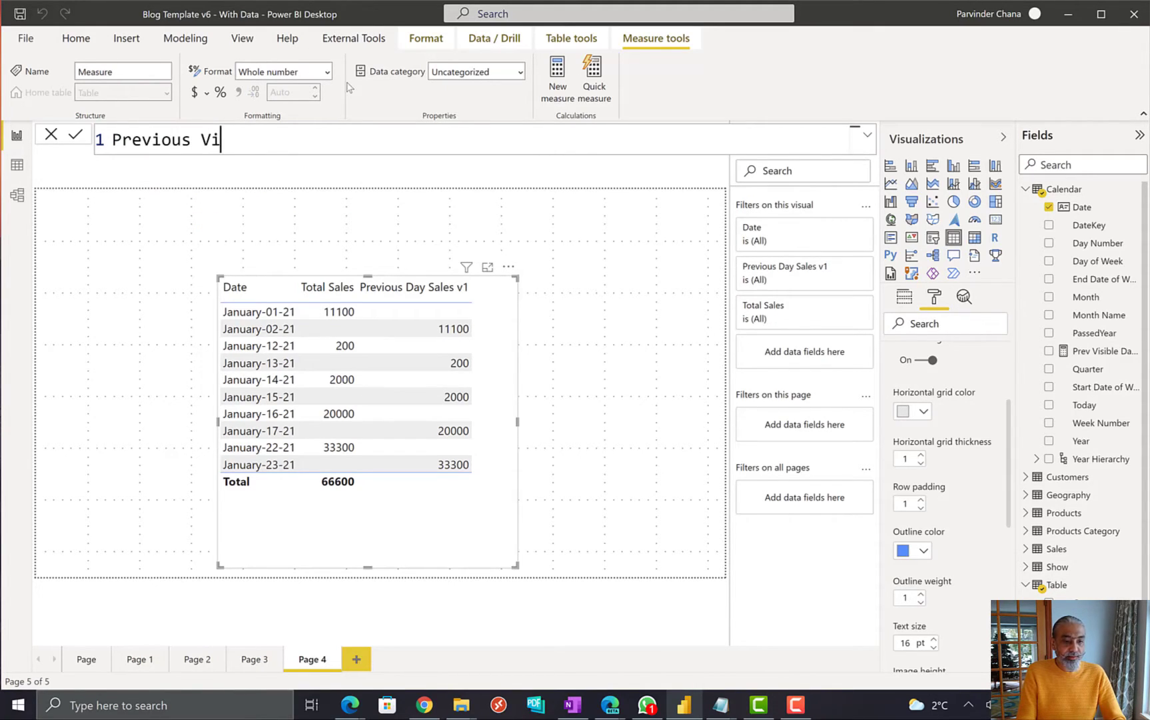
{"action": "type", "text": "sible Day"}
{"action": "key", "text": "BackSpace"}
{"action": "type", "text": "te Sales"}
{"action": "key", "text": "BackSpace"}
{"action": "type", "text": "s  "}
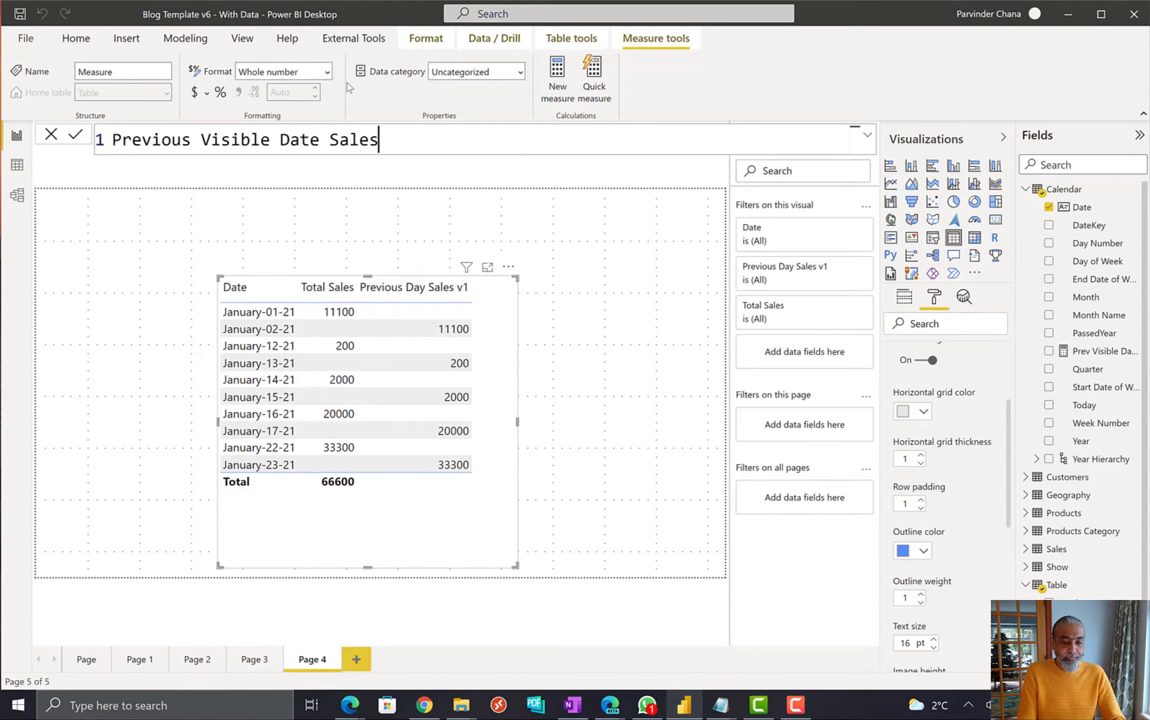
{"action": "type", "text": "="}
{"action": "key", "text": "BackSpace"}
{"action": "key", "text": "BackSpace"}
{"action": "type", "text": "="}
{"action": "key", "text": "shift+Return"}
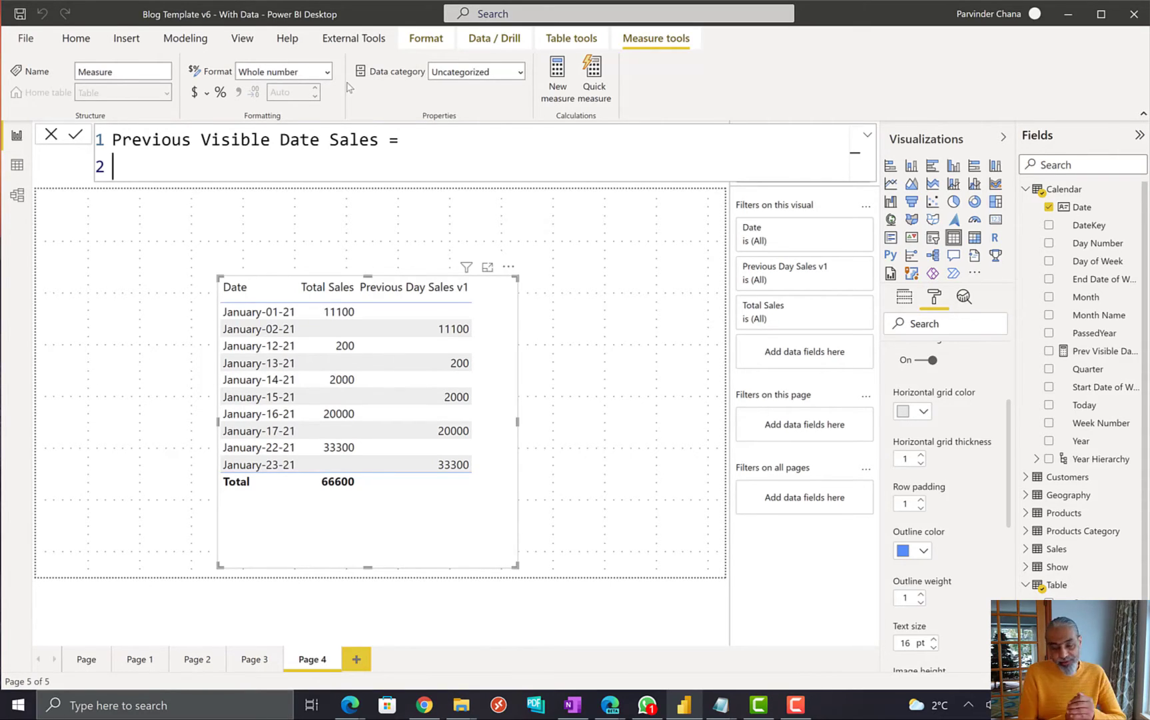
Step: Declare the variable __currentDate as MAX ('Calendar'[Date] ) on the measure's second line
{"action": "type", "text": "VAR __"}
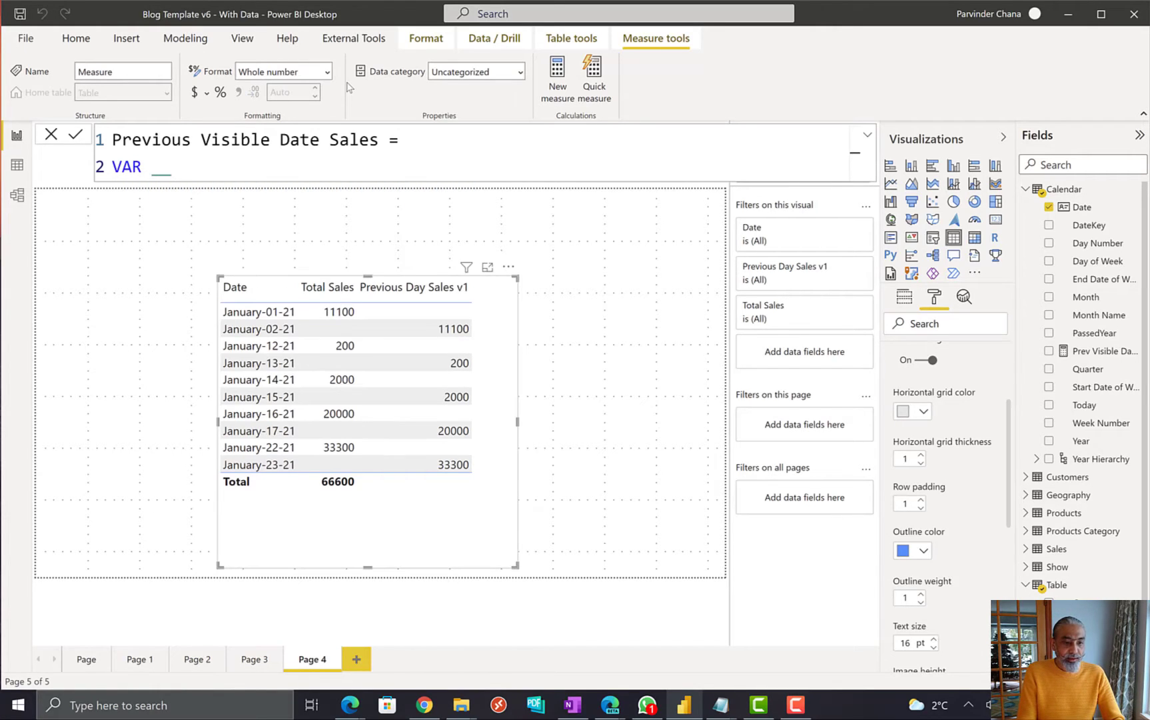
{"action": "type", "text": "tru"}
{"action": "key", "text": "BackSpace"}
{"action": "key", "text": "BackSpace"}
{"action": "key", "text": "BackSpace"}
{"action": "type", "text": "currentDate = "}
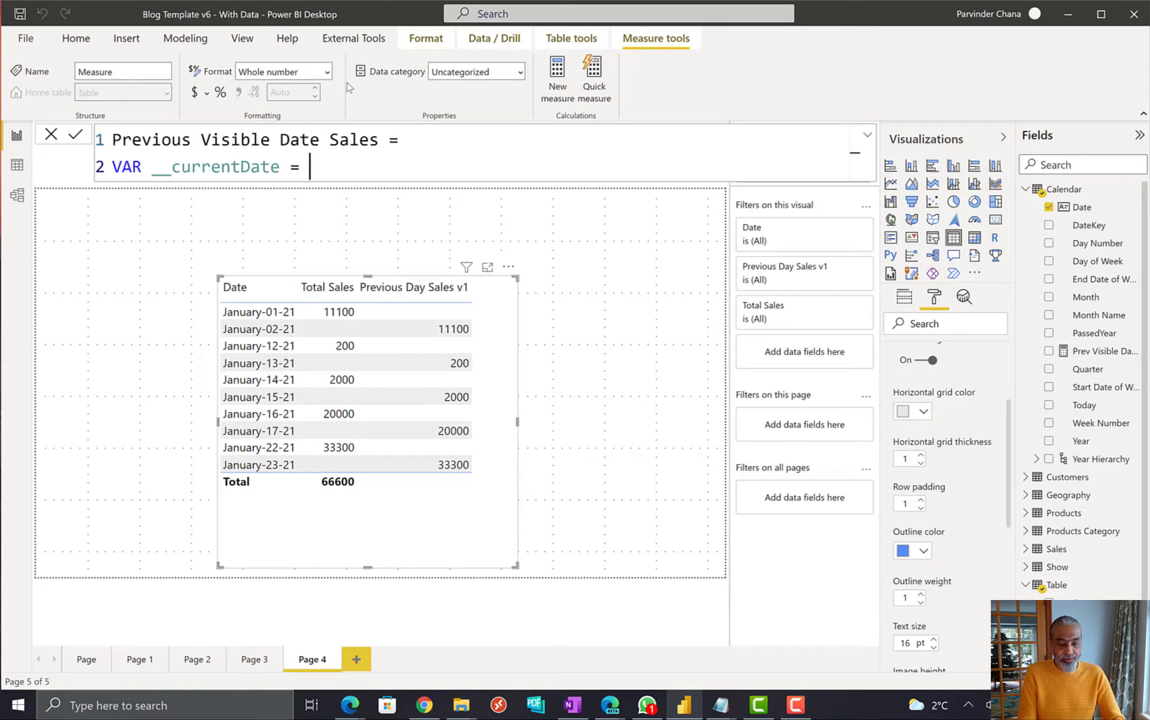
{"action": "type", "text": "MAX ("}
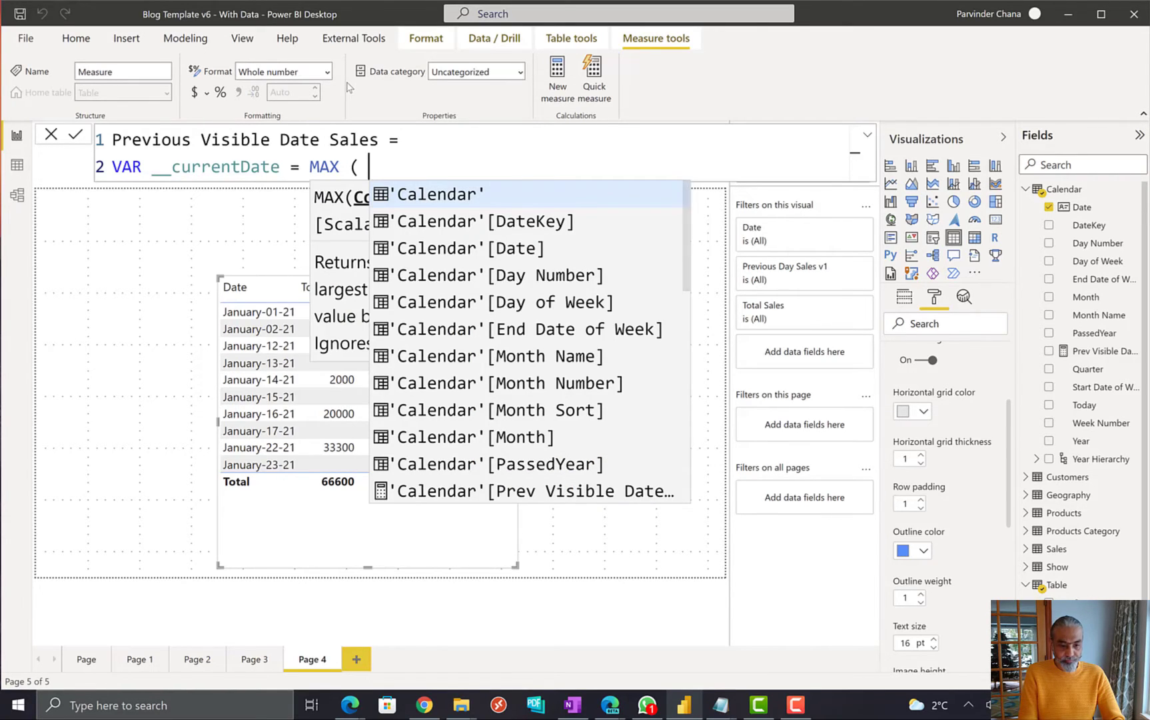
{"action": "key", "text": "Down"}
{"action": "key", "text": "Down"}
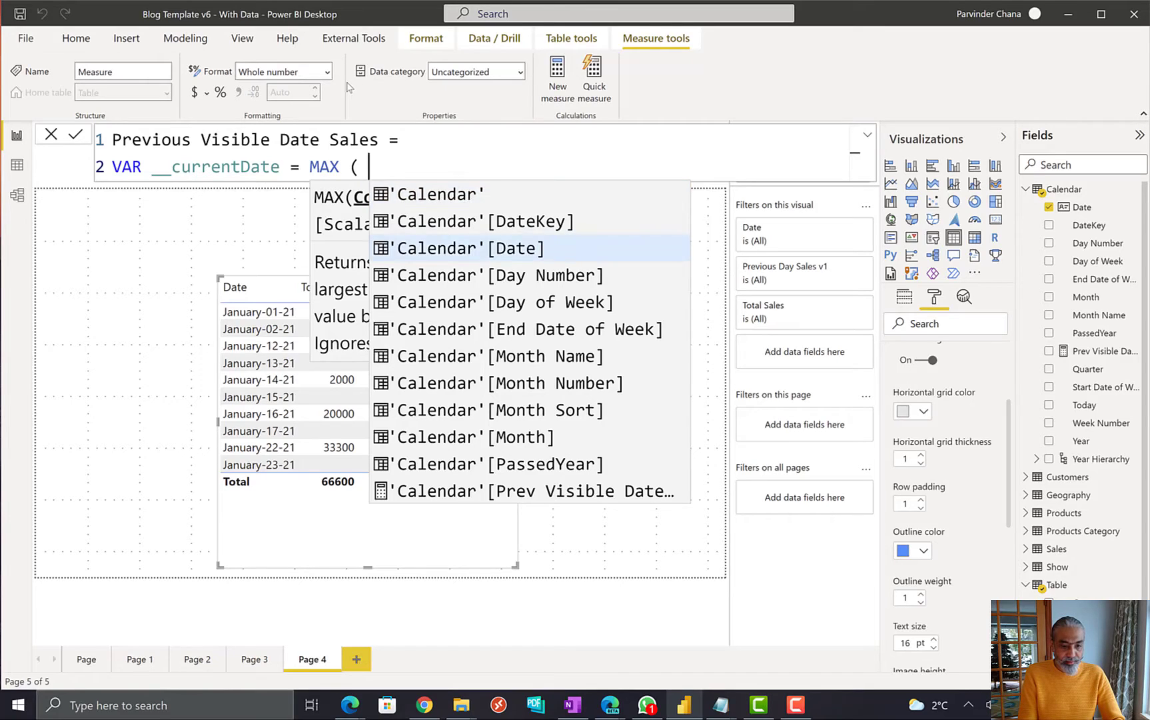
{"action": "key", "text": "Tab"}
{"action": "type", "text": ")"}
Step: Insert a space between MAX's opening parenthesis and 'Calendar'[Date] in the __currentDate line
{"action": "key", "text": "Left"}
{"action": "key", "text": "Left"}
{"action": "key", "text": "Left"}
{"action": "key", "text": "Left"}
{"action": "key", "text": "Left"}
{"action": "key", "text": "Left"}
{"action": "key", "text": "Left"}
{"action": "key", "text": "Left"}
{"action": "key", "text": "Left"}
{"action": "key", "text": "Left"}
{"action": "key", "text": "Left"}
{"action": "key", "text": "Left"}
{"action": "key", "text": "Left"}
{"action": "key", "text": "Left"}
{"action": "key", "text": "Left"}
{"action": "key", "text": "Left"}
{"action": "key", "text": "Left"}
{"action": "key", "text": "Left"}
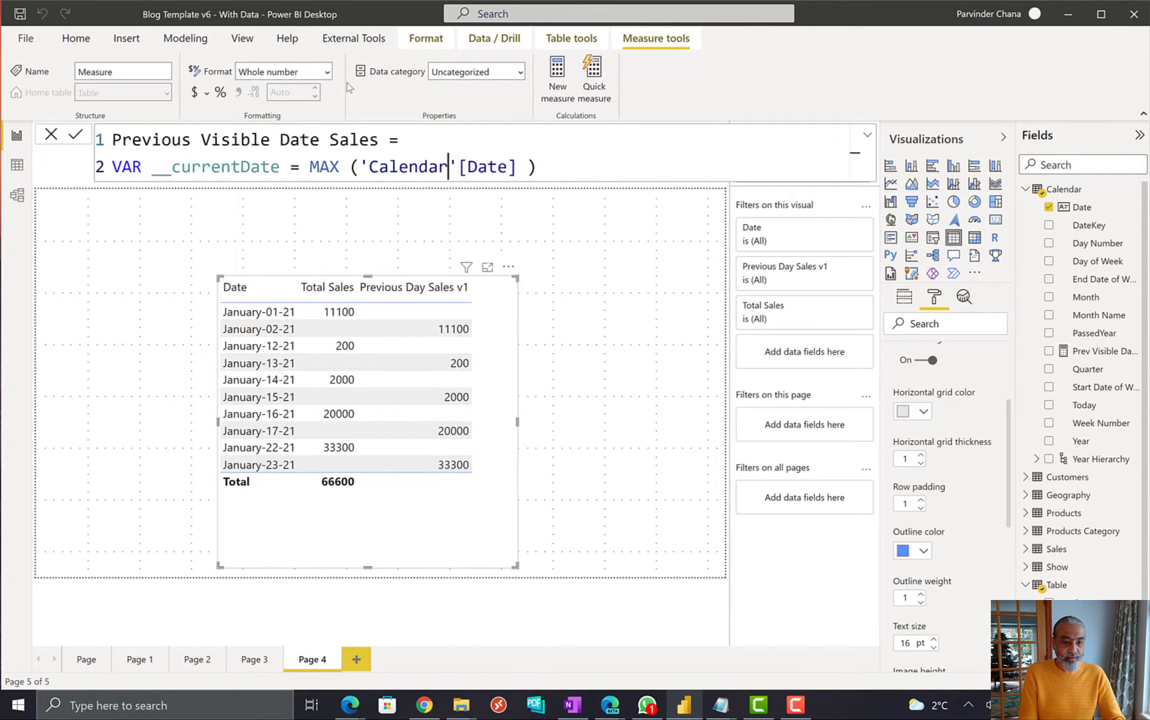
{"action": "key", "text": "Right"}
{"action": "key", "text": "Right"}
{"action": "key", "text": "Right"}
{"action": "key", "text": "Right"}
{"action": "key", "text": "Right"}
{"action": "key", "text": "Right"}
{"action": "key", "text": "Right"}
{"action": "key", "text": "Right"}
{"action": "key", "text": "Right"}
{"action": "key", "text": "Right"}
{"action": "key", "text": "Right"}
{"action": "key", "text": "Right"}
{"action": "key", "text": "Right"}
{"action": "key", "text": "Right"}
{"action": "key", "text": "Right"}
{"action": "key", "text": "Right"}
{"action": "key", "text": "Right"}
{"action": "key", "text": "Right"}
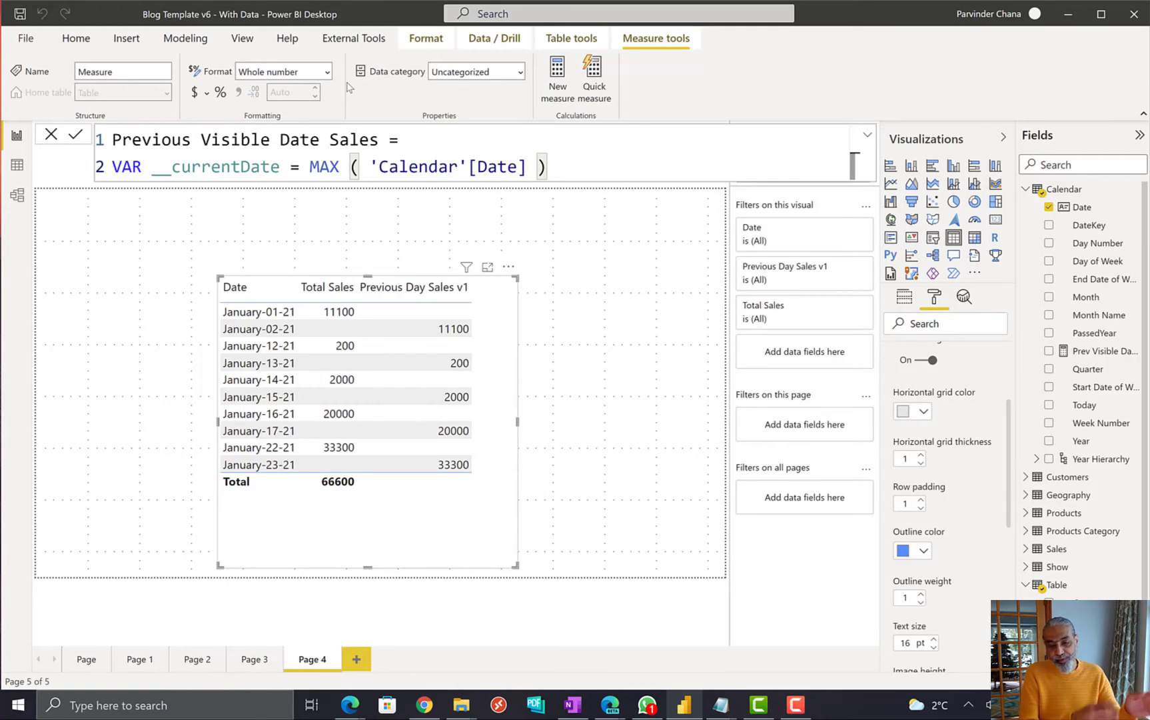
Step: Declare the variable __previousVisibleDate on a third formula line and open a CALCULATE call as its value
{"action": "key", "text": "shift+Return"}
{"action": "type", "text": "VAR __"}
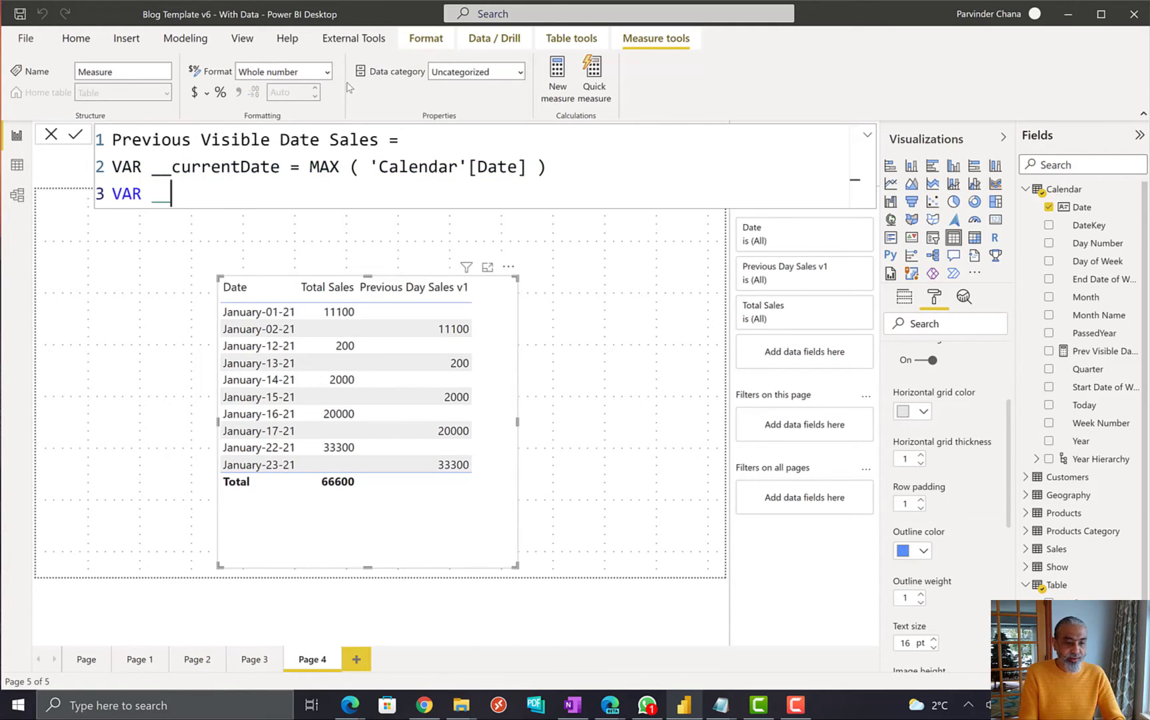
{"action": "type", "text": "previous"}
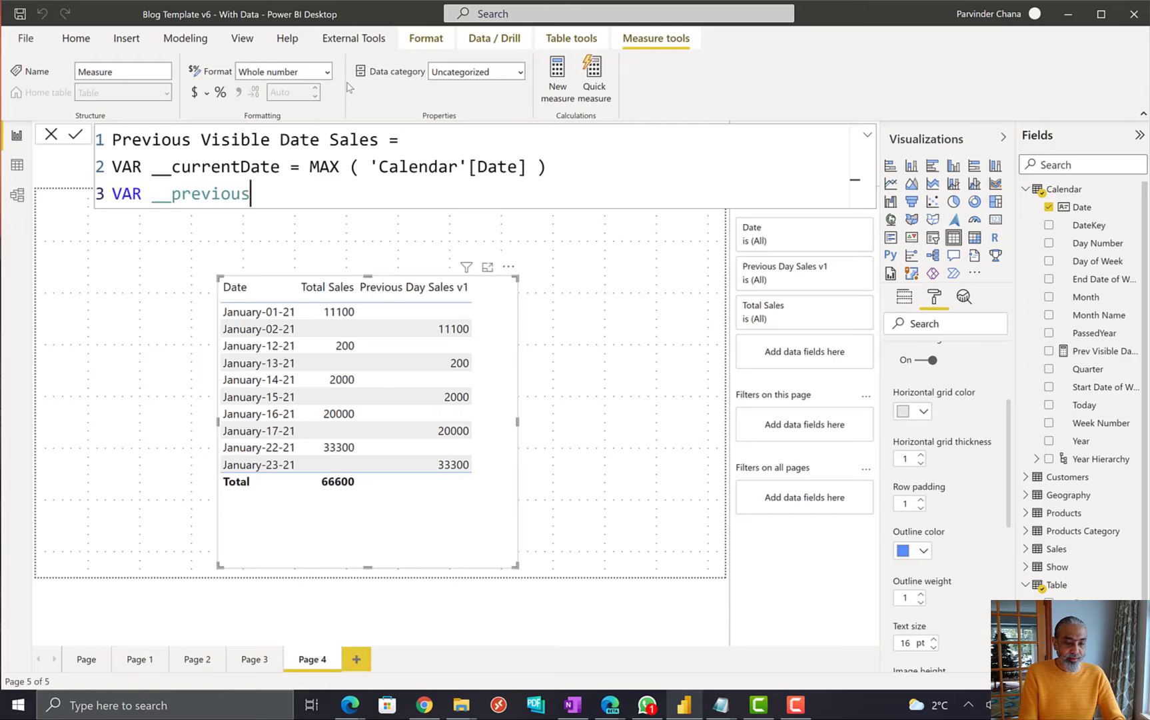
{"action": "type", "text": "VisibleDate = CAL"}
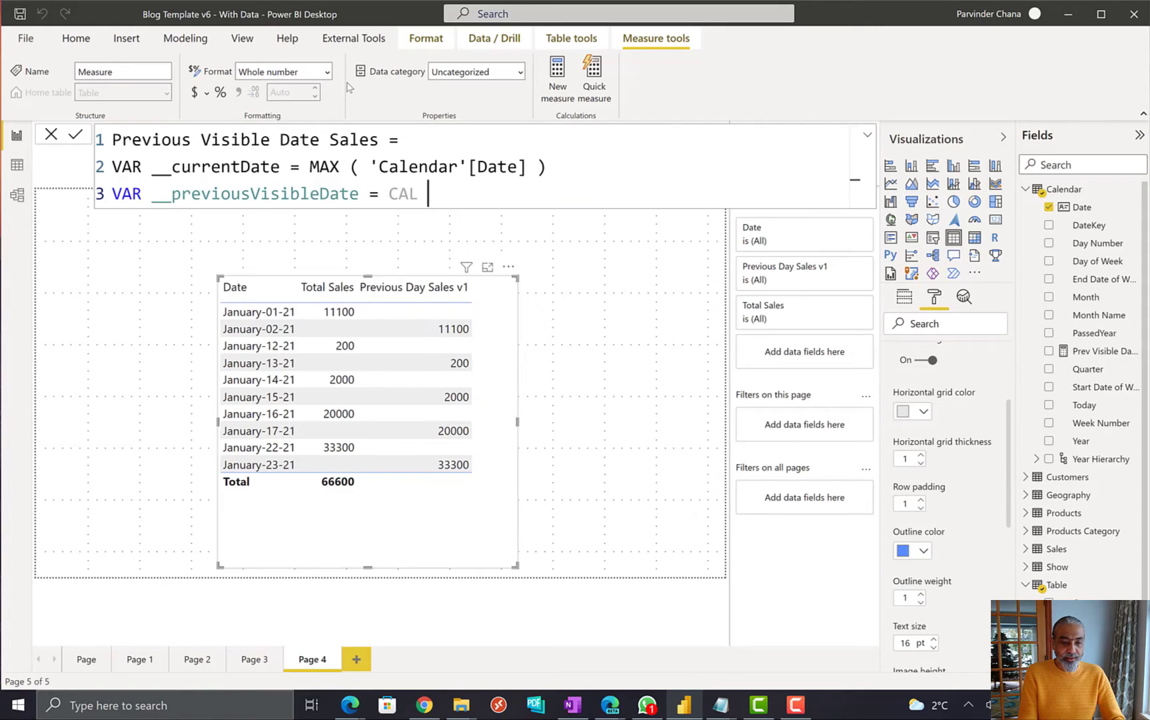
{"action": "type", "text": "CULATE ("}
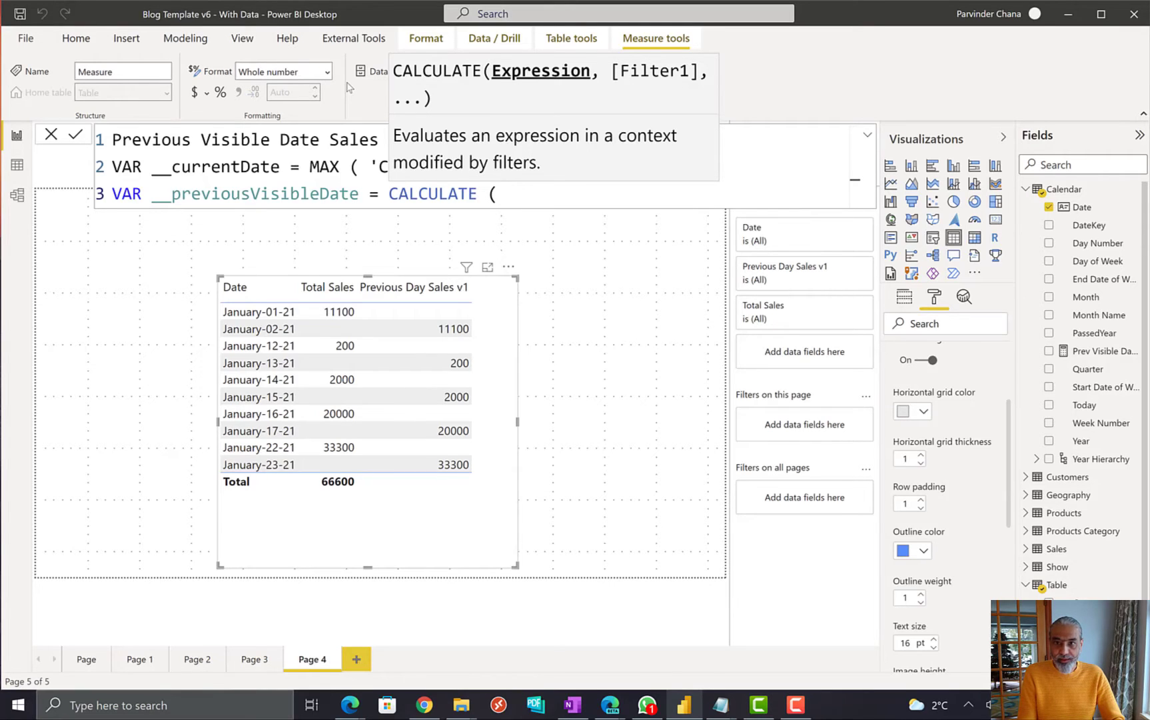
Step: Enter MAX ( 'Table'[Date] ) as the expression of the CALCULATE call in __previousVisibleDate
{"action": "type", "text": " MAX ( ;T"}
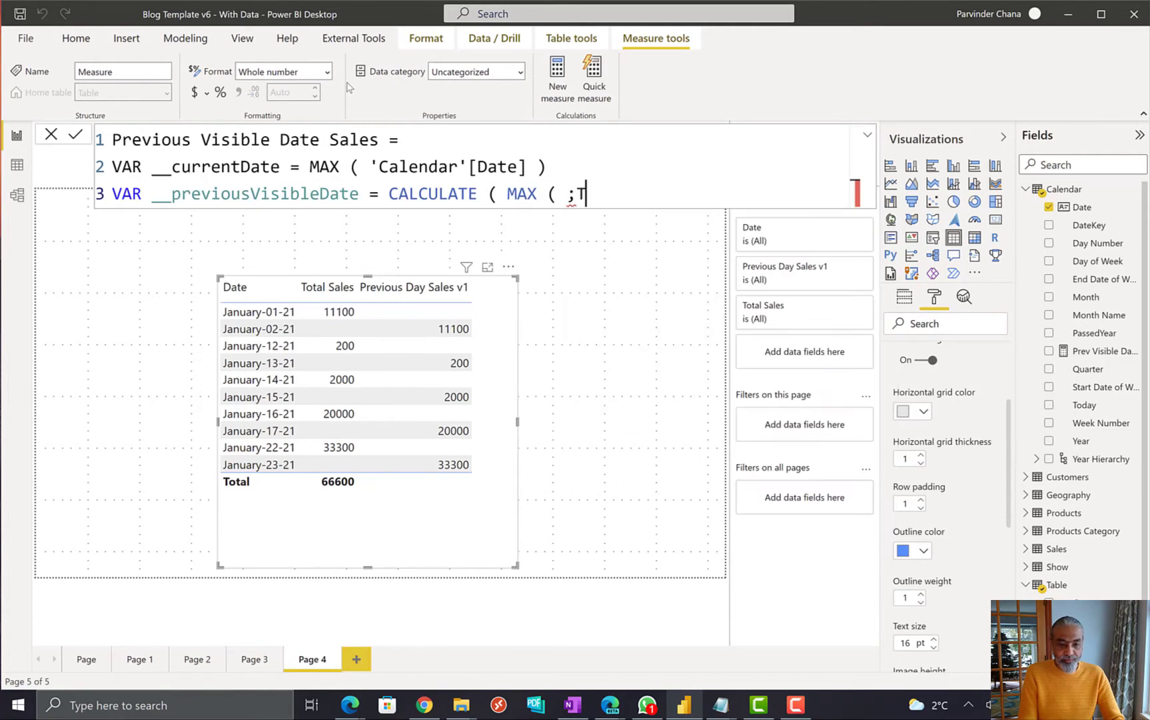
{"action": "key", "text": "BackSpace"}
{"action": "key", "text": "BackSpace"}
{"action": "type", "text": "'Table"}
{"action": "key", "text": "Down"}
{"action": "key", "text": "Down"}
{"action": "key", "text": "Tab"}
{"action": "type", "text": "),"}
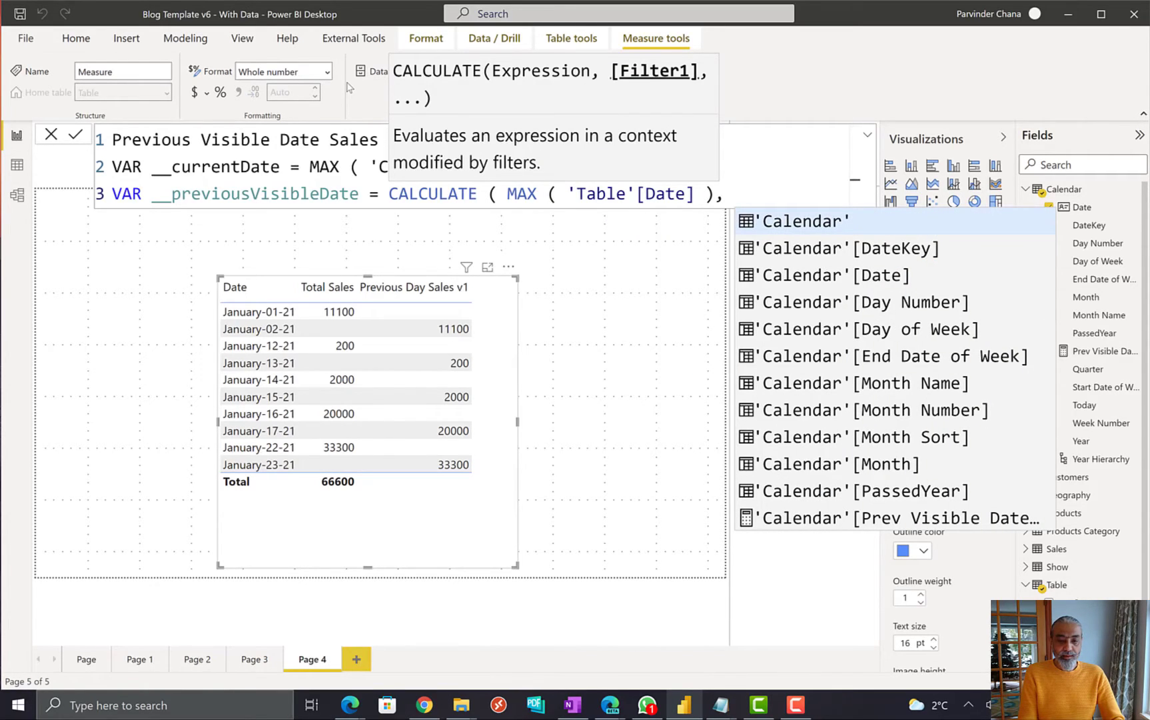
Step: Begin the CALCULATE filter argument with 'Calendar'[Date] and a less-than operator
{"action": "type", "text": "'"}
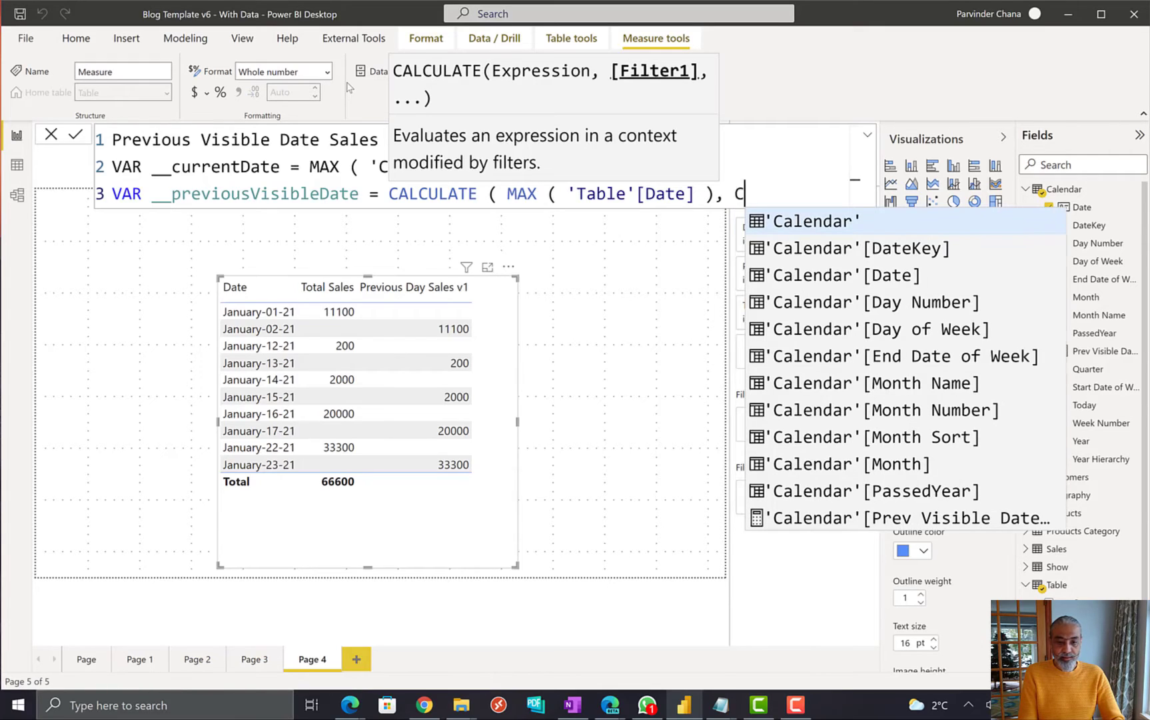
{"action": "key", "text": "Down"}
{"action": "key", "text": "Down"}
{"action": "key", "text": "Tab"}
{"action": "type", "text": "<"}
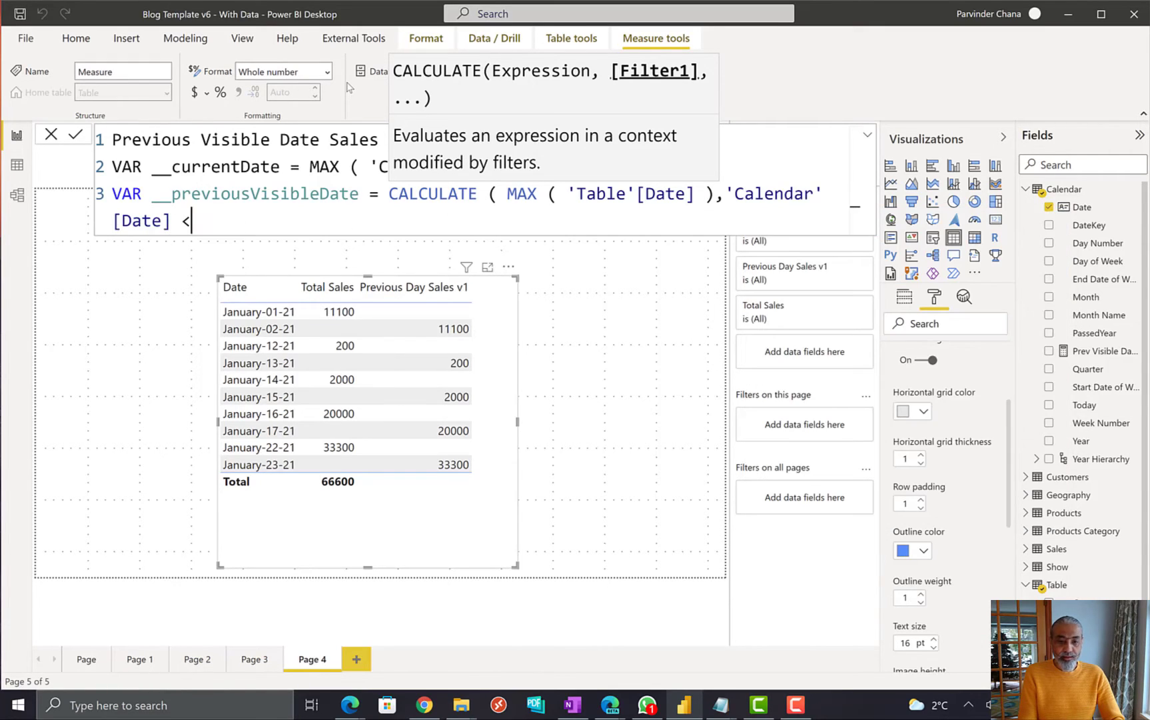
{"action": "type", "text": "="}
{"action": "key", "text": "BackSpace"}
{"action": "key", "text": "BackSpace"}
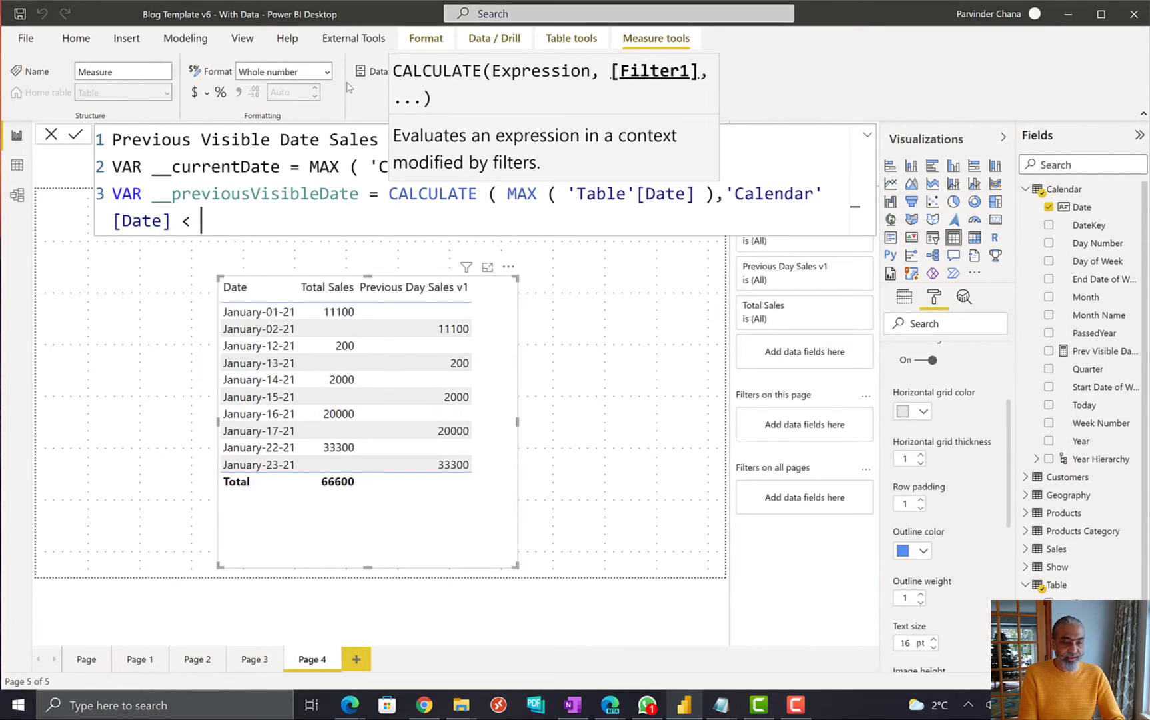
Step: Move CALCULATE in the __previousVisibleDate declaration onto its own indented line
{"action": "key", "text": "Up"}
{"action": "key", "text": "ctrl+Right"}
{"action": "key", "text": "ctrl+Right"}
{"action": "key", "text": "ctrl+Right"}
{"action": "key", "text": "ctrl+Left"}
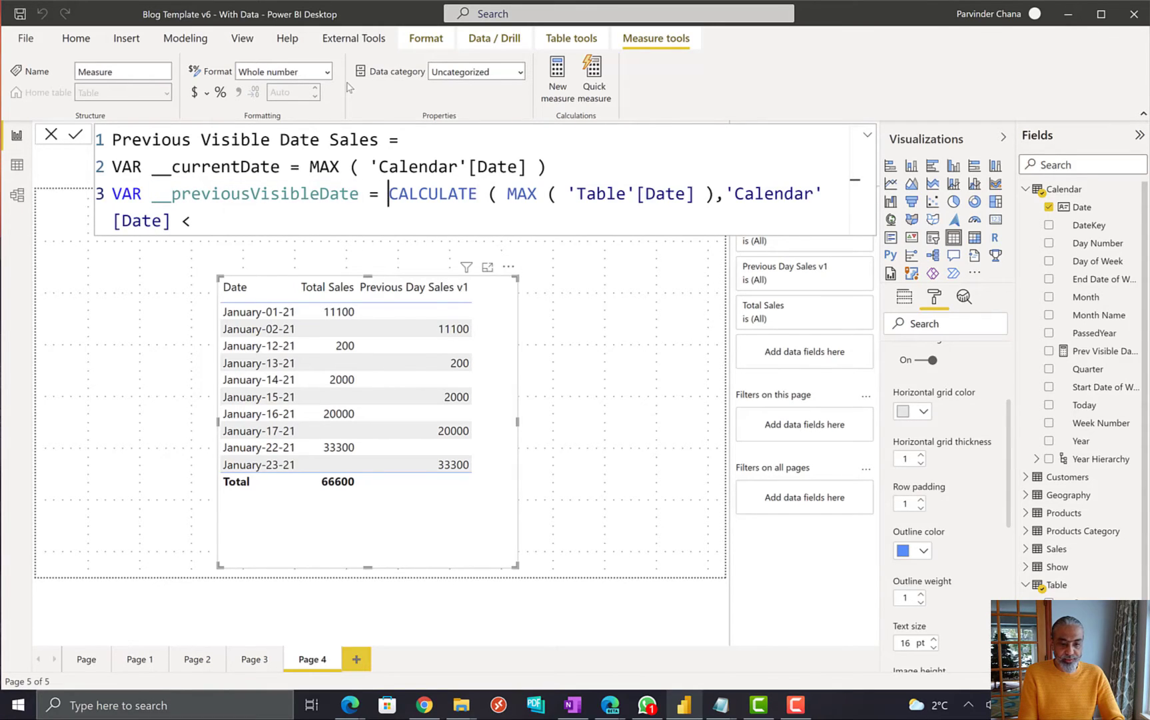
{"action": "key", "text": "shift+Return"}
{"action": "key", "text": "Tab"}
Step: Move the MAX ( 'Table'[Date] ) expression onto its own line, indented beneath CALCULATE
{"action": "key", "text": "ctrl+Right"}
{"action": "key", "text": "ctrl+Right"}
{"action": "key", "text": "ctrl+Right"}
{"action": "key", "text": "ctrl+Left"}
{"action": "key", "text": "shift+Return"}
{"action": "key", "text": "Tab"}
Step: Move the 'Calendar'[Date] filter argument onto its own line, aligned beneath the MAX expression
{"action": "key", "text": "ctrl+Right"}
{"action": "key", "text": "ctrl+Right"}
{"action": "key", "text": "ctrl+Right"}
{"action": "key", "text": "ctrl+Right"}
{"action": "key", "text": "ctrl+Right"}
{"action": "key", "text": "ctrl+Right"}
{"action": "key", "text": "ctrl+Right"}
{"action": "key", "text": "ctrl+Right"}
{"action": "key", "text": "ctrl+Right"}
{"action": "key", "text": "ctrl+Right"}
{"action": "key", "text": "ctrl+Left"}
{"action": "key", "text": "ctrl+Left"}
{"action": "key", "text": "ctrl+Left"}
{"action": "key", "text": "ctrl+Right"}
{"action": "key", "text": "Left"}
{"action": "key", "text": "shift+Return"}
{"action": "key", "text": "Tab"}
Step: Complete the filter as 'Calendar'[Date] < __currentDate and close the CALCULATE call on a separate line
{"action": "key", "text": "ctrl+Right"}
{"action": "key", "text": "ctrl+Right"}
{"action": "key", "text": "ctrl+Right"}
{"action": "key", "text": "ctrl+Right"}
{"action": "type", "text": "__curr"}
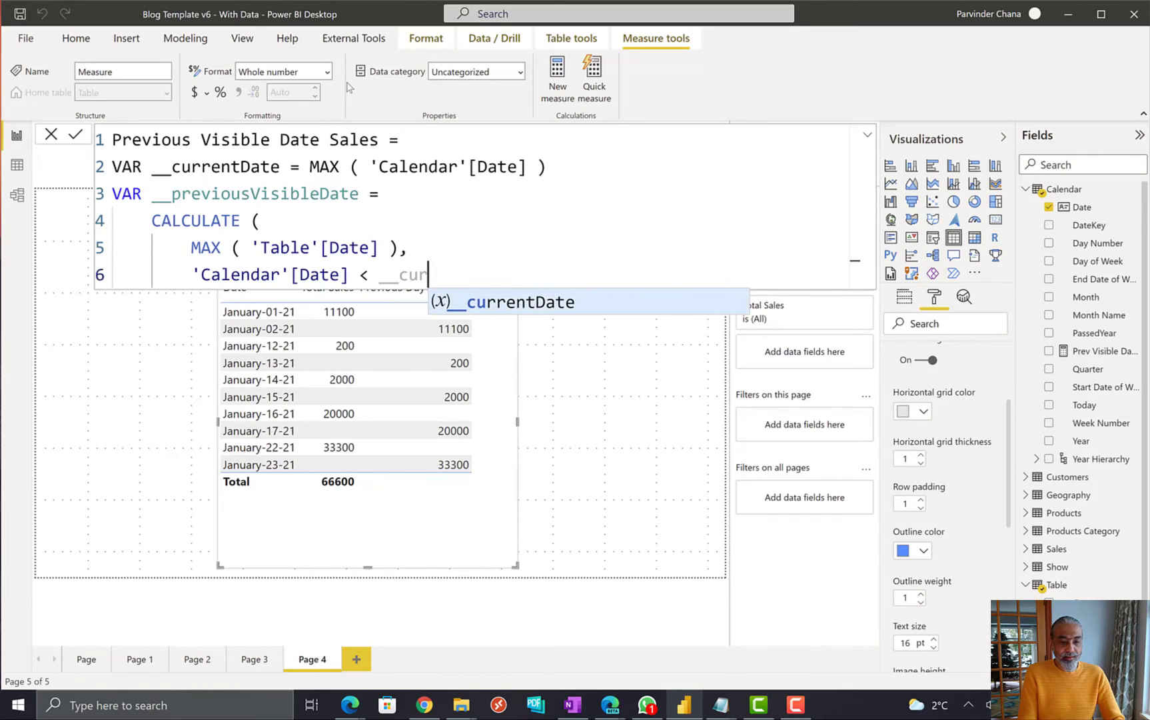
{"action": "key", "text": "Tab"}
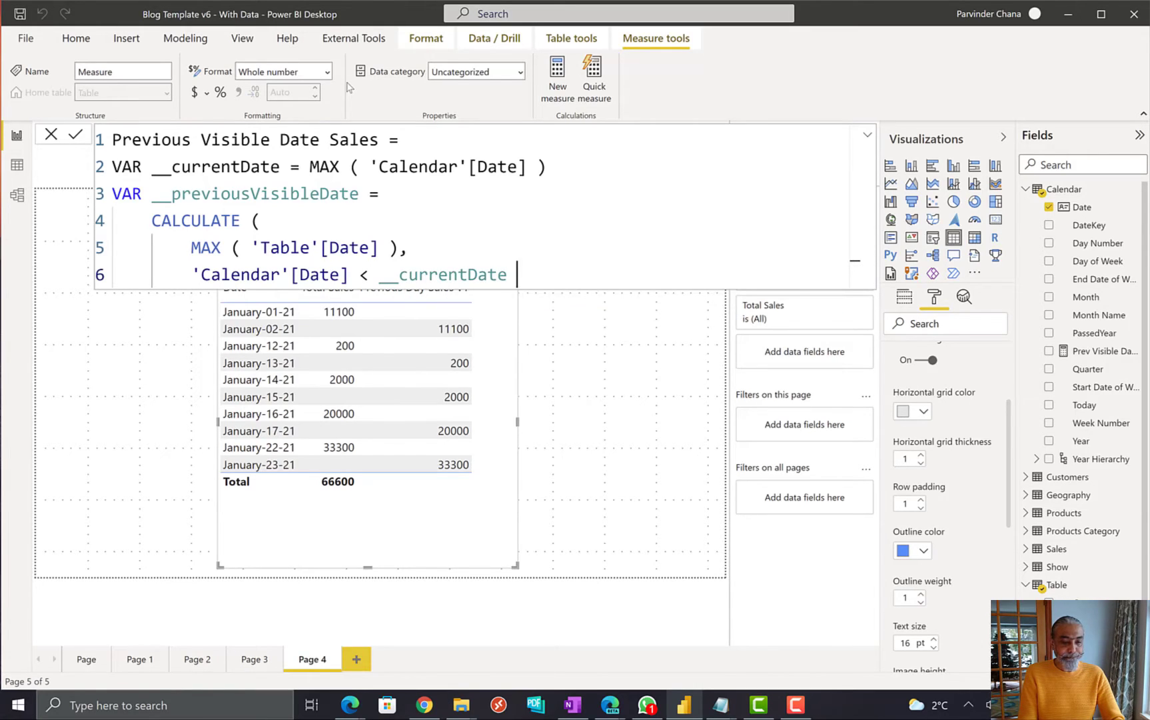
{"action": "key", "text": "shift+Return"}
{"action": "type", "text": ")"}
Step: Add a RETURN section that outputs __previousVisibleDate and commit the measure
{"action": "key", "text": "shift+Return"}
{"action": "key", "text": "BackSpace"}
{"action": "type", "text": "RETURN"}
{"action": "key", "text": "shift+Return"}
{"action": "key", "text": "Tab"}
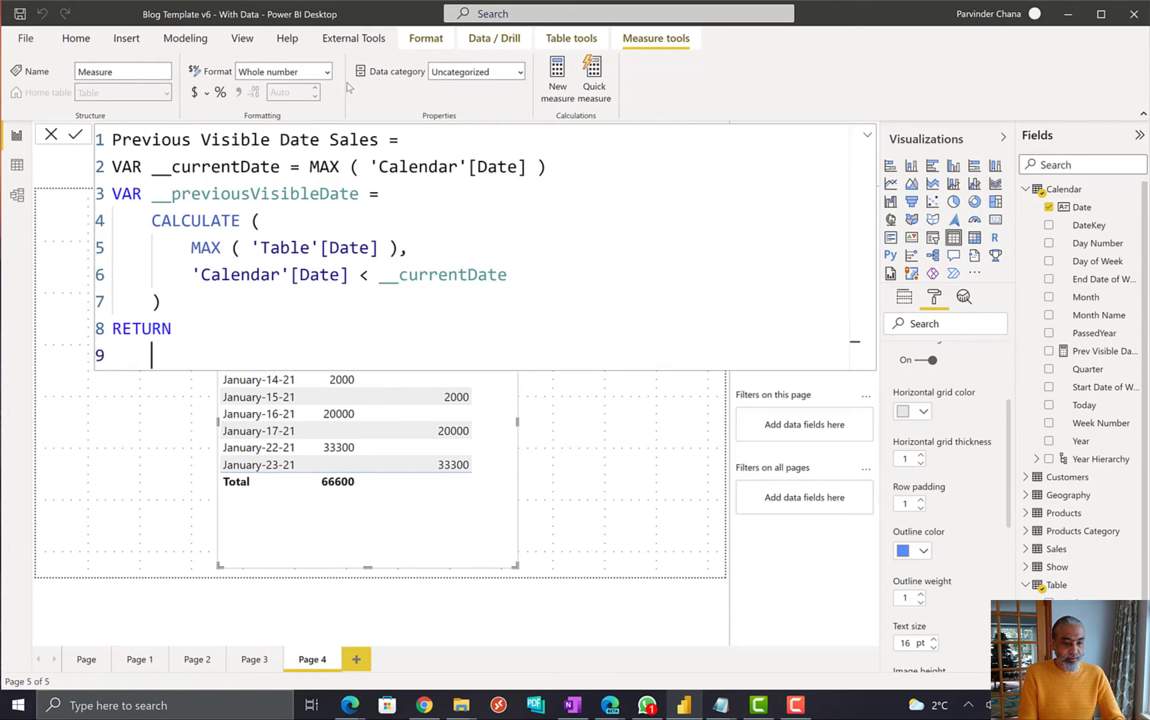
{"action": "type", "text": "__previousVisibleDate"}
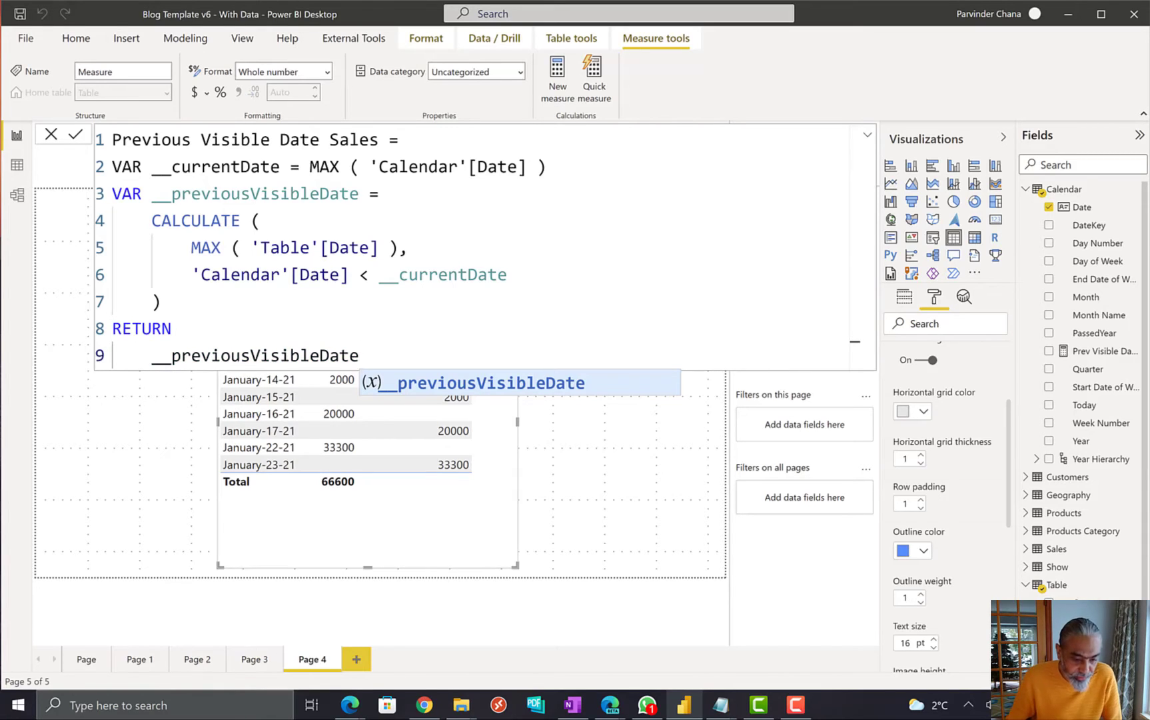
{"action": "key", "text": "Escape"}
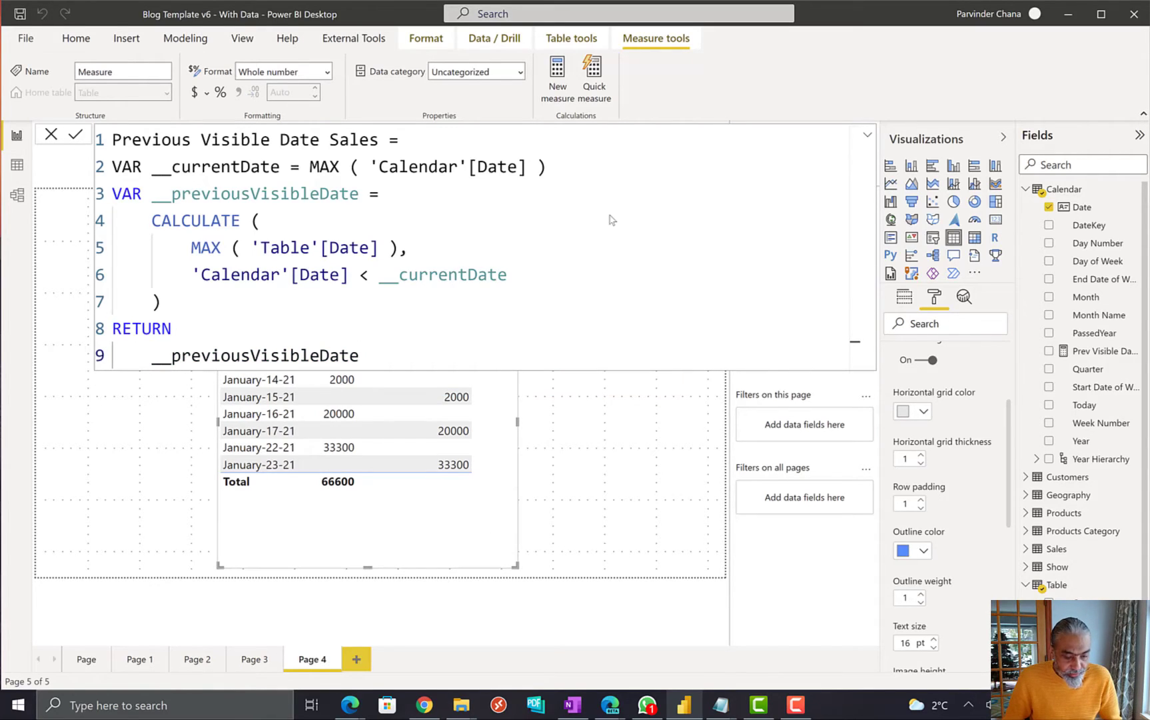
{"action": "key", "text": "Return"}
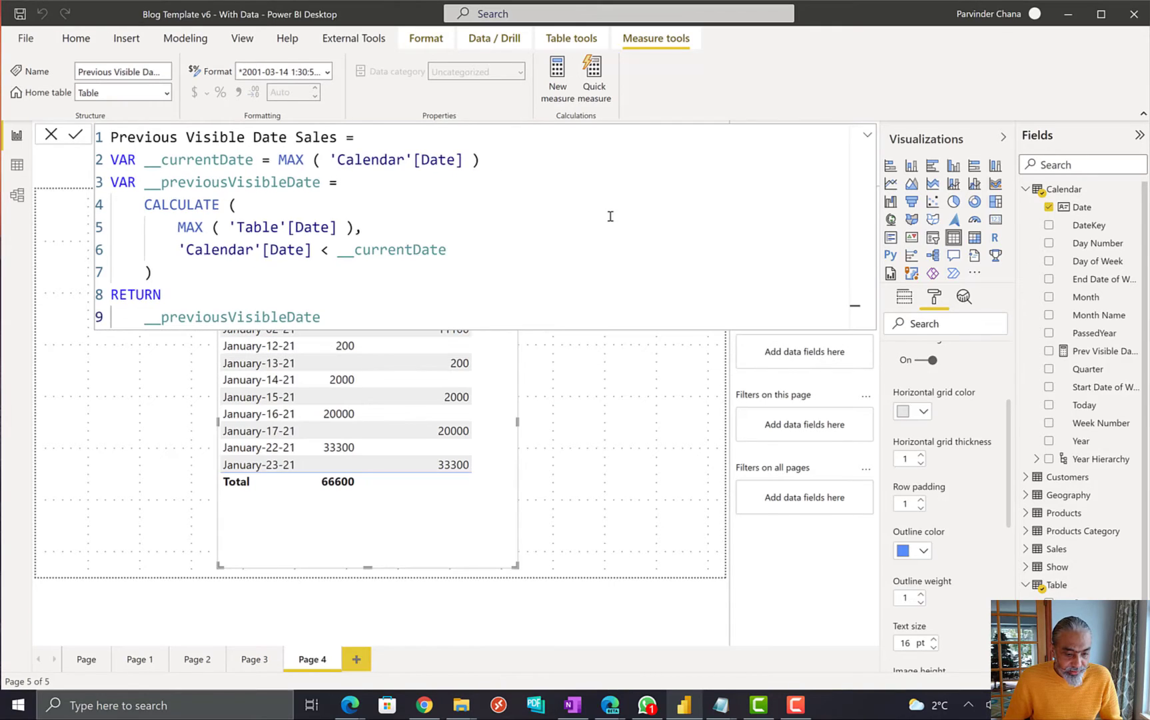
Step: Shrink the formula text, add Previous Visible Date Sales to the table visual, and widen the visual to fit the column
{"action": "scroll", "coordinate": [610, 216], "scroll_direction": "down", "scroll_amount": 3, "text": "ctrl"}
{"action": "left_click_drag", "start_coordinate": [583, 499], "coordinate": [631, 430]}
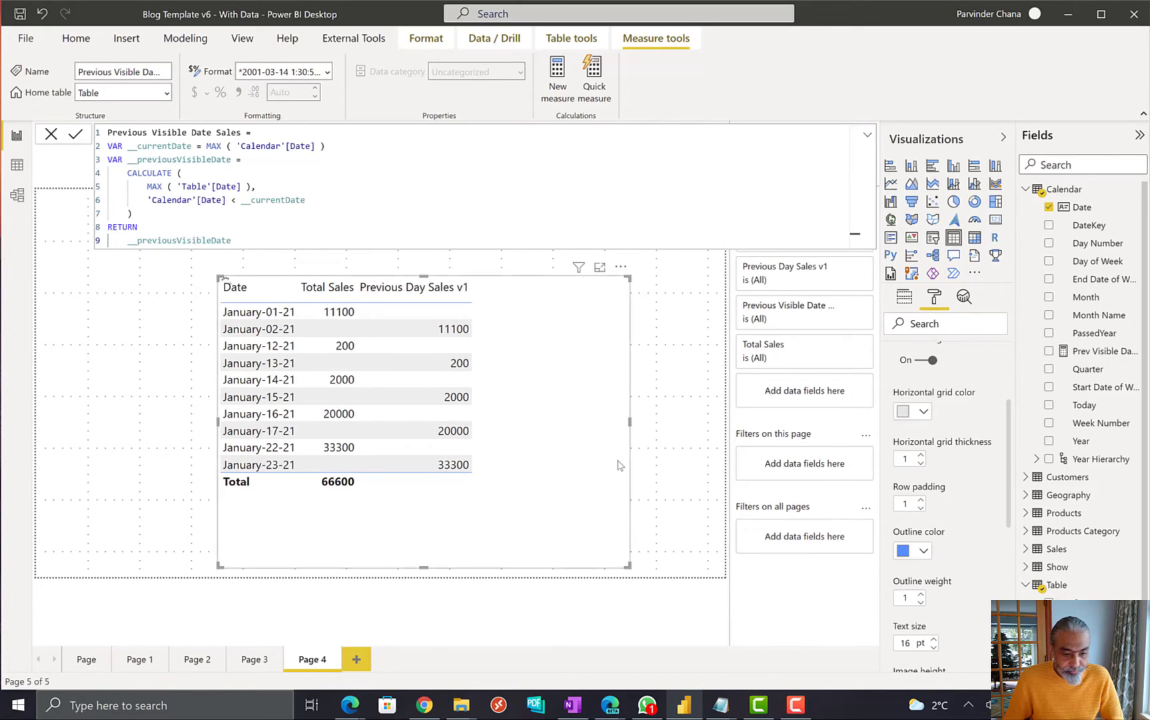
{"action": "scroll", "coordinate": [1084, 380], "scroll_direction": "down", "scroll_amount": 1}
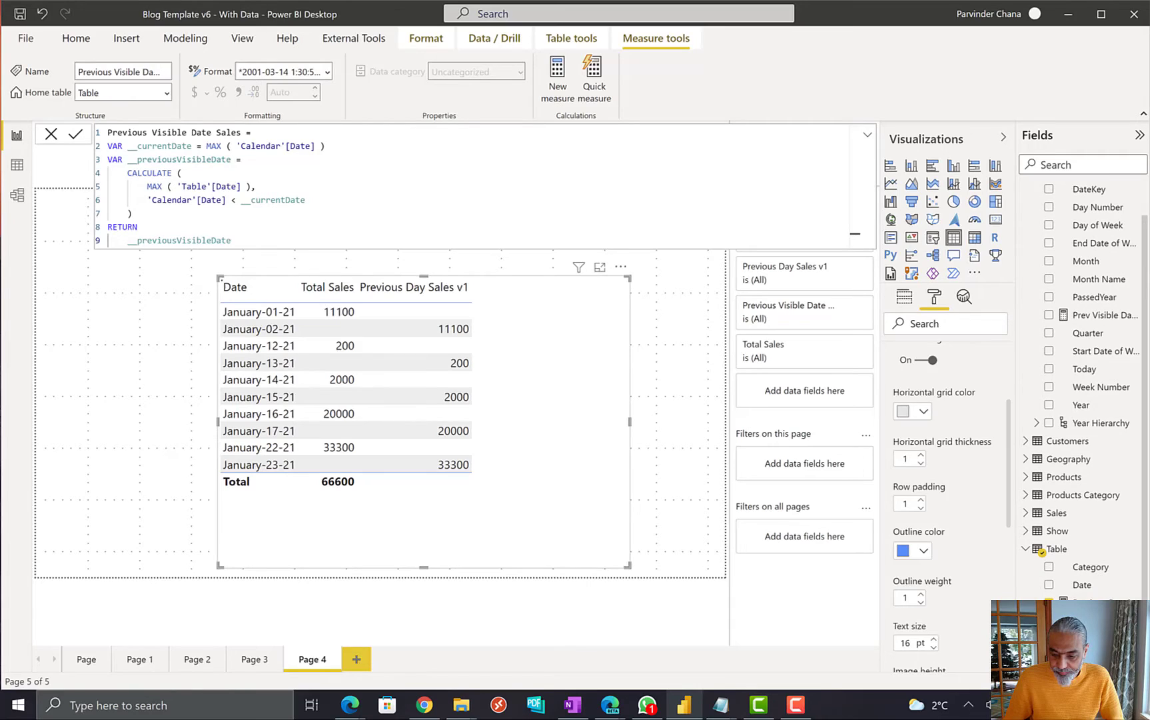
{"action": "left_click", "coordinate": [1048, 602]}
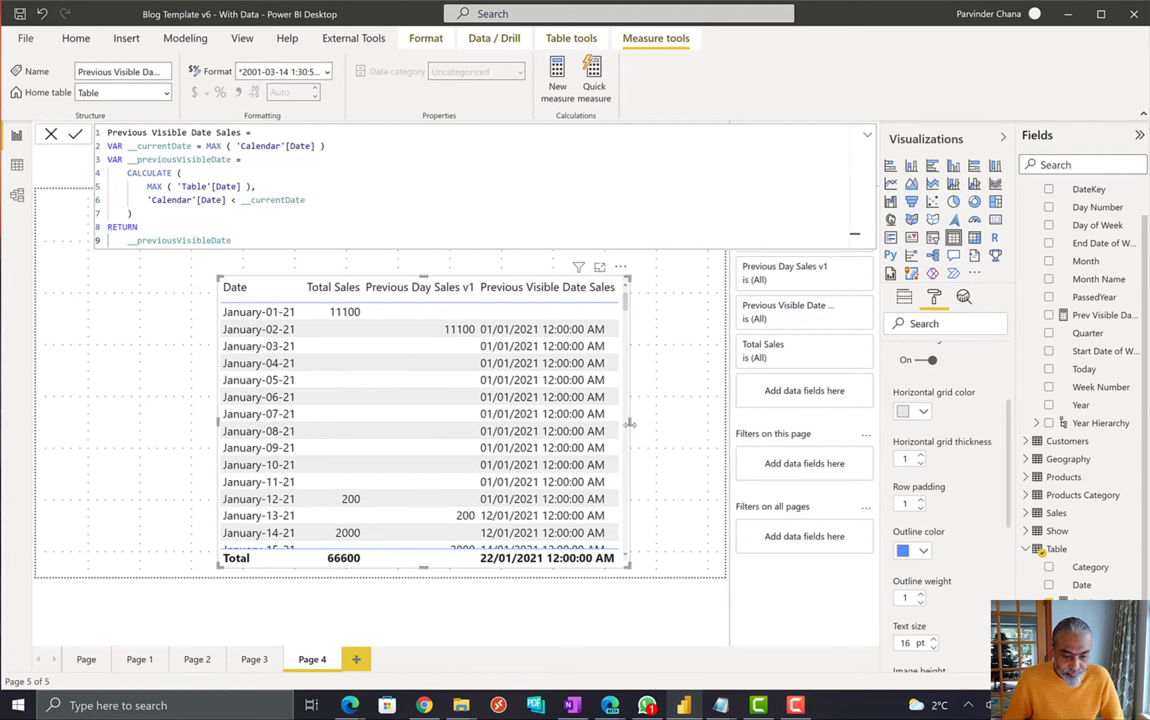
{"action": "left_click_drag", "start_coordinate": [629, 424], "coordinate": [680, 422]}
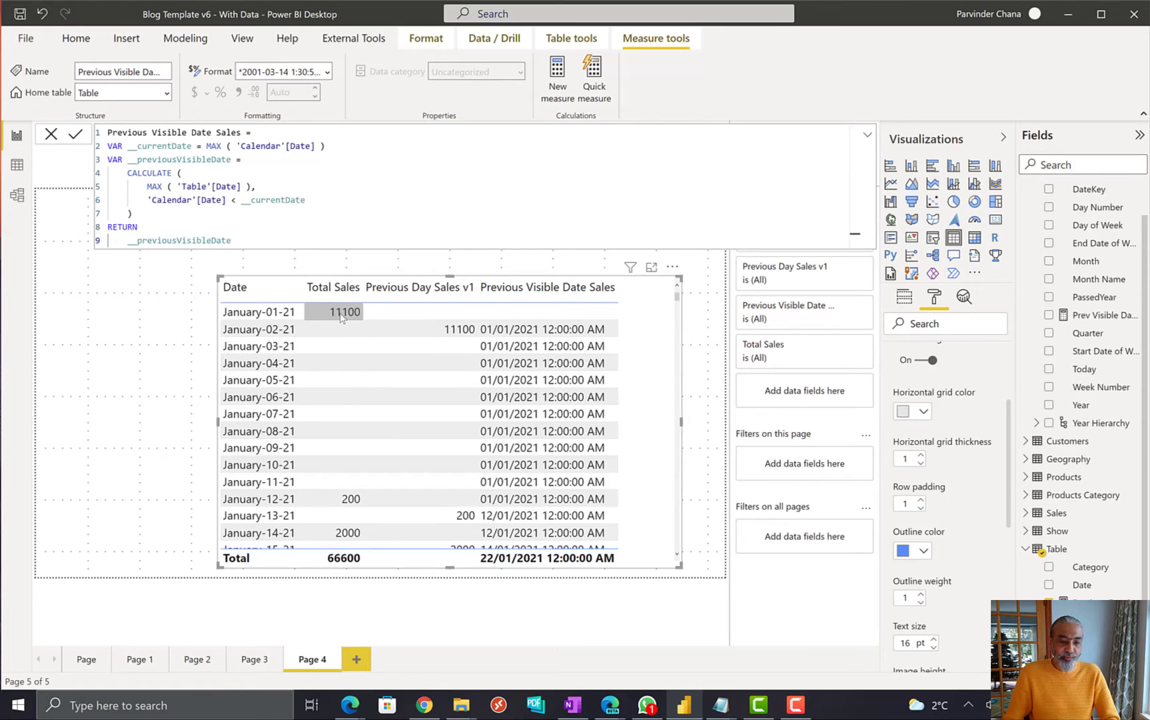
Step: Compare the dates in the Previous Visible Date Sales column with the dates that have Total Sales in the table visual
{"action": "scroll", "coordinate": [318, 397], "scroll_direction": "down", "scroll_amount": 5}
{"action": "scroll", "coordinate": [316, 392], "scroll_direction": "up", "scroll_amount": 3}
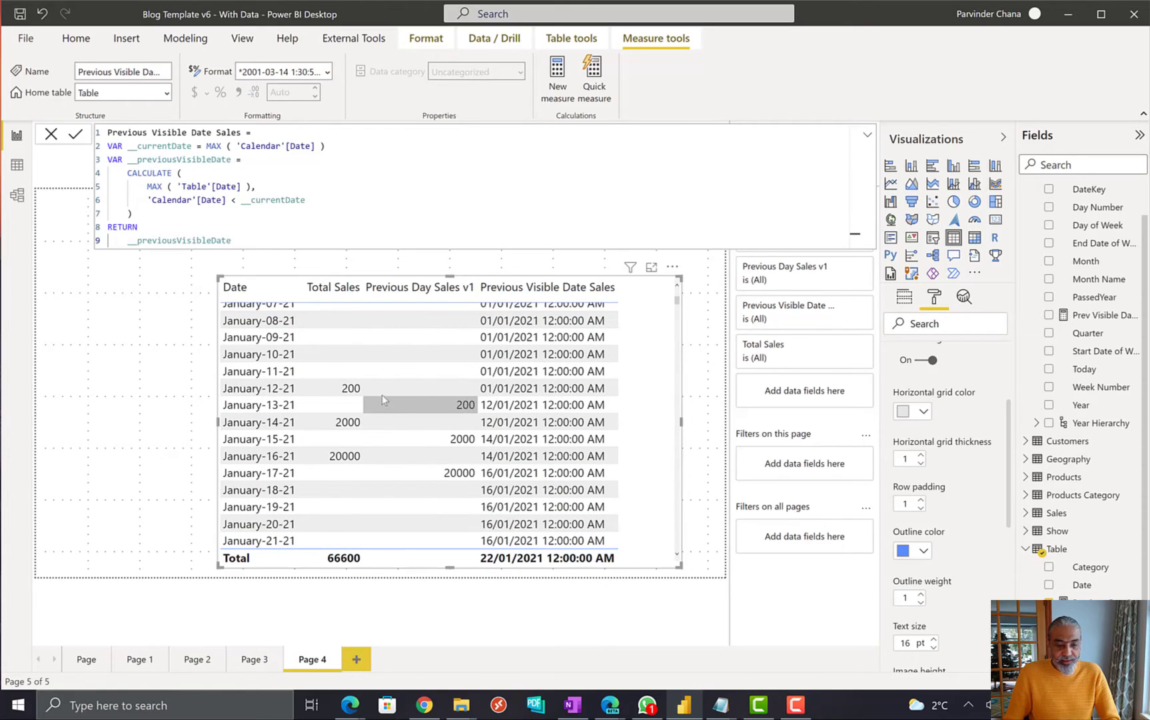
{"action": "scroll", "coordinate": [346, 394], "scroll_direction": "up", "scroll_amount": 3}
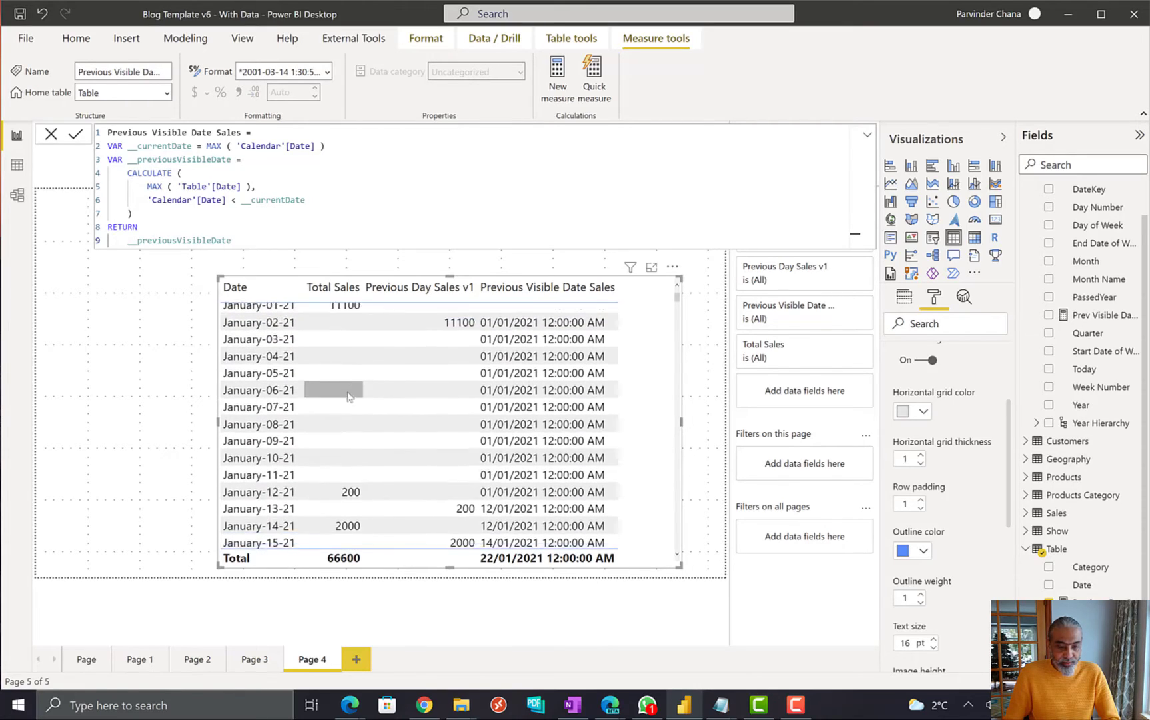
{"action": "scroll", "coordinate": [347, 396], "scroll_direction": "down", "scroll_amount": 1}
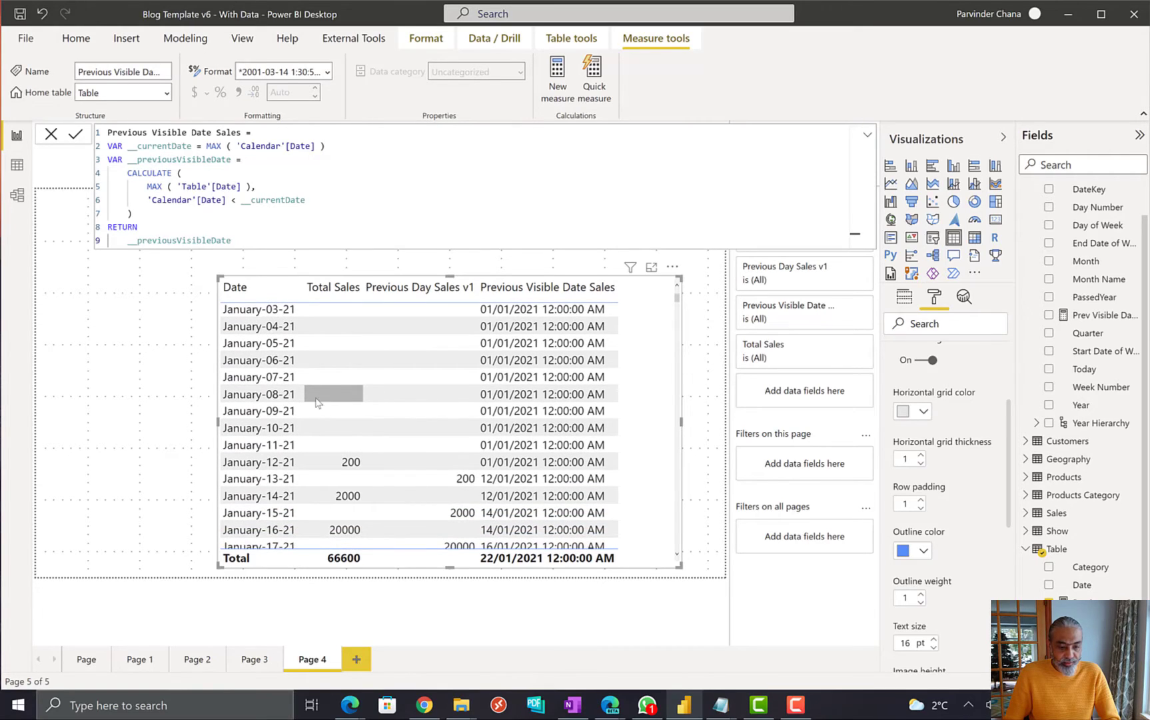
{"action": "scroll", "coordinate": [333, 326], "scroll_direction": "up", "scroll_amount": 1}
{"action": "scroll", "coordinate": [333, 330], "scroll_direction": "down", "scroll_amount": 1}
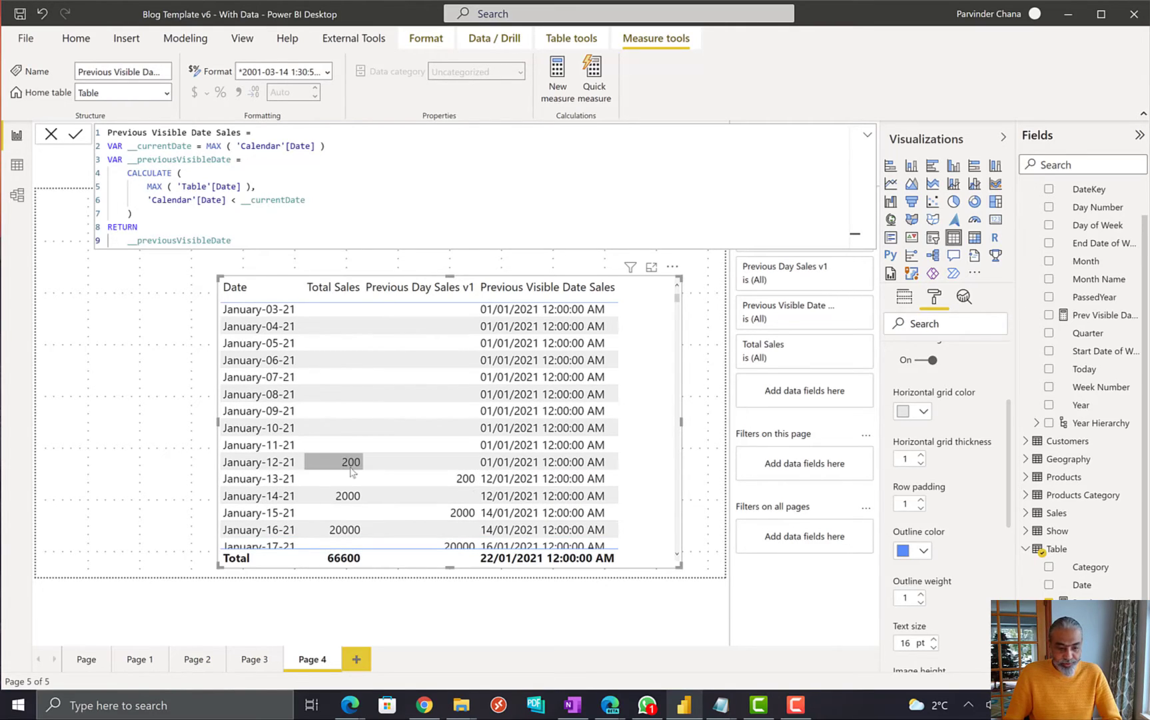
{"action": "scroll", "coordinate": [320, 513], "scroll_direction": "down", "scroll_amount": 2}
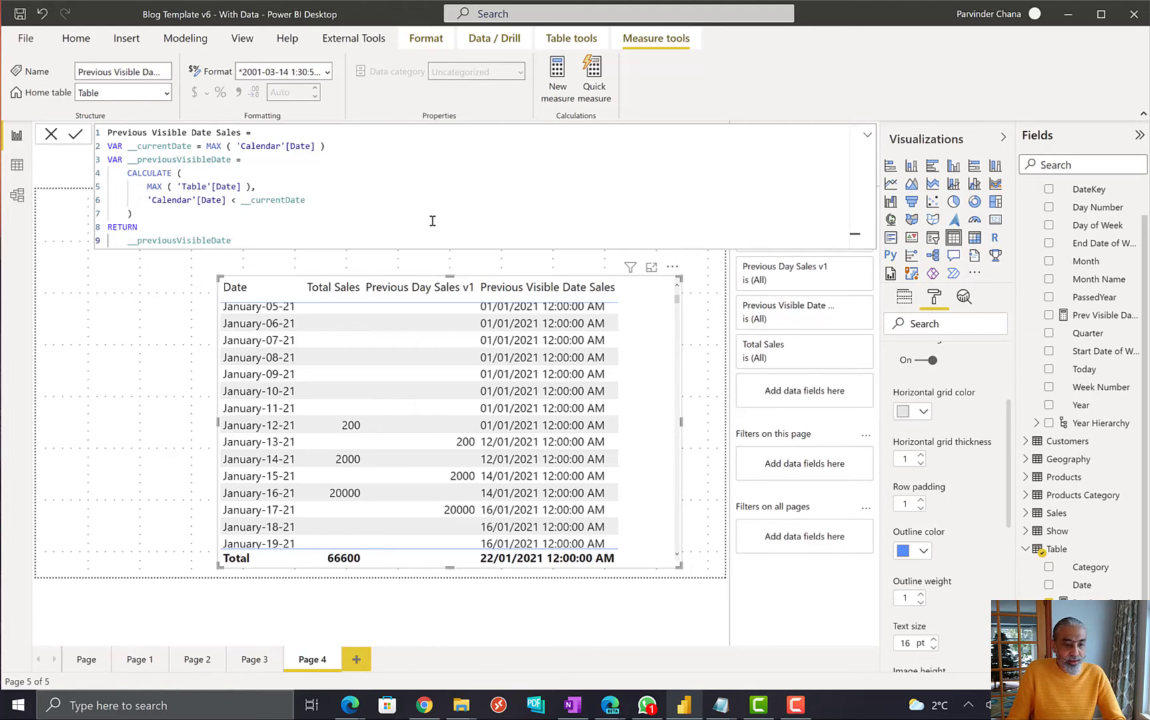
{"action": "scroll", "coordinate": [432, 223], "scroll_direction": "up", "scroll_amount": 4, "text": "ctrl"}
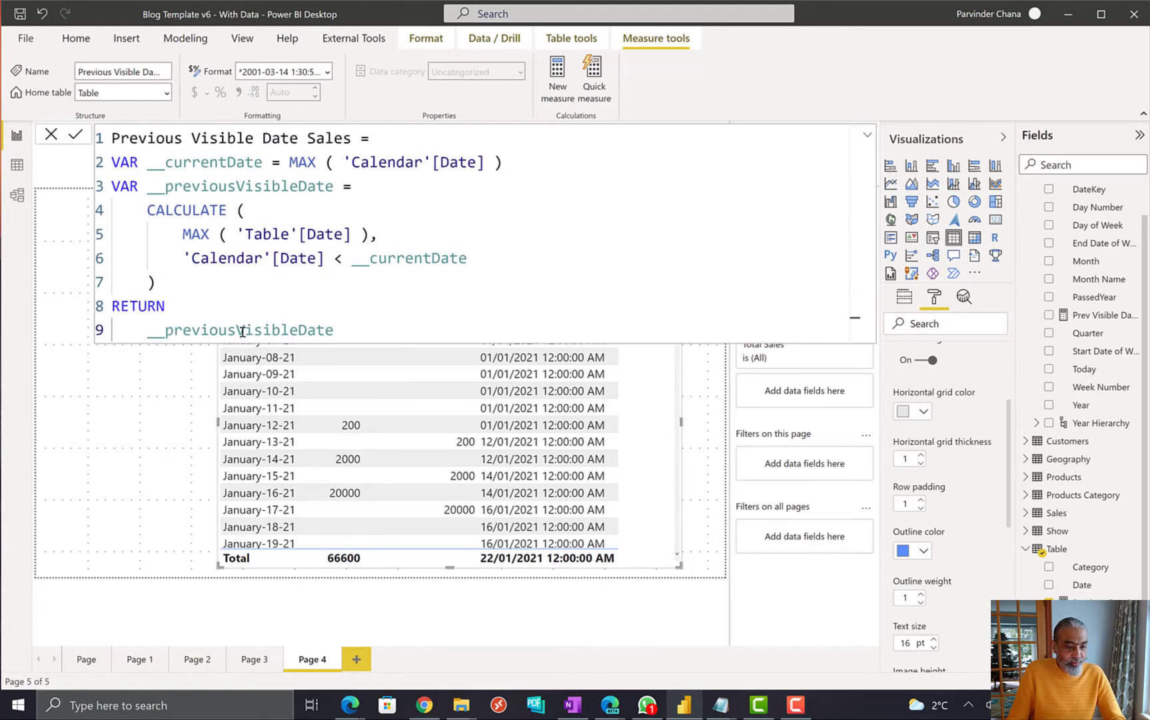
{"action": "double_click", "coordinate": [242, 331]}
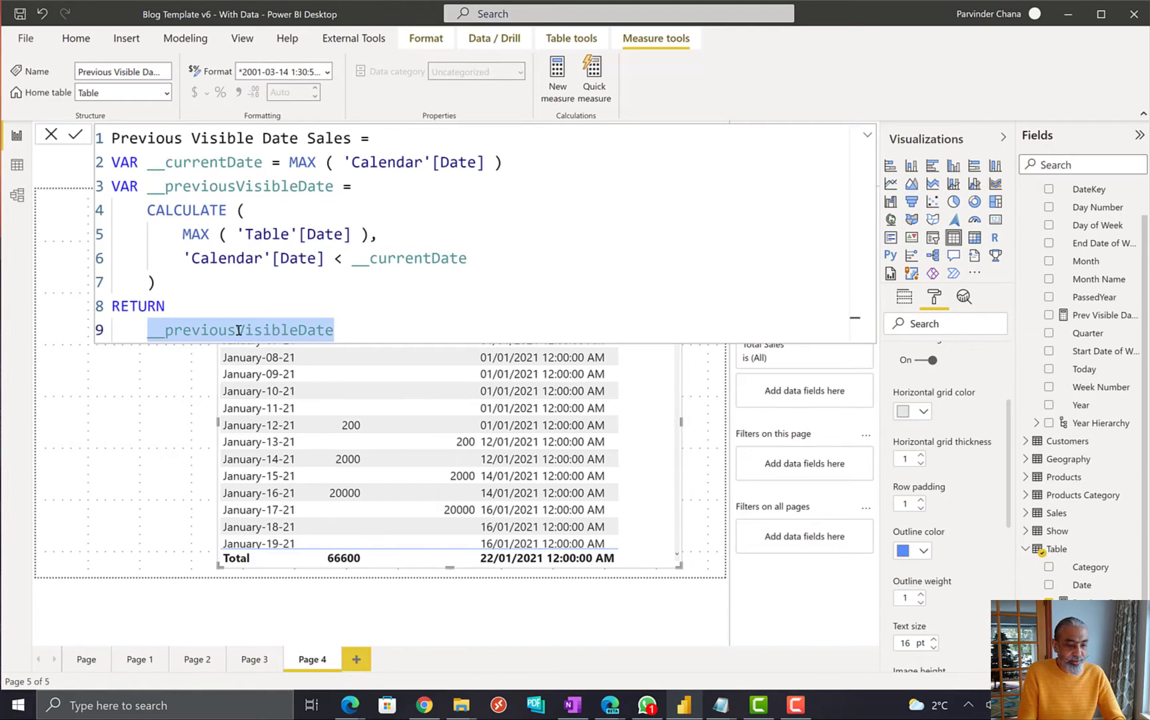
{"action": "key", "text": "BackSpace"}
{"action": "type", "text": "CALCU"}
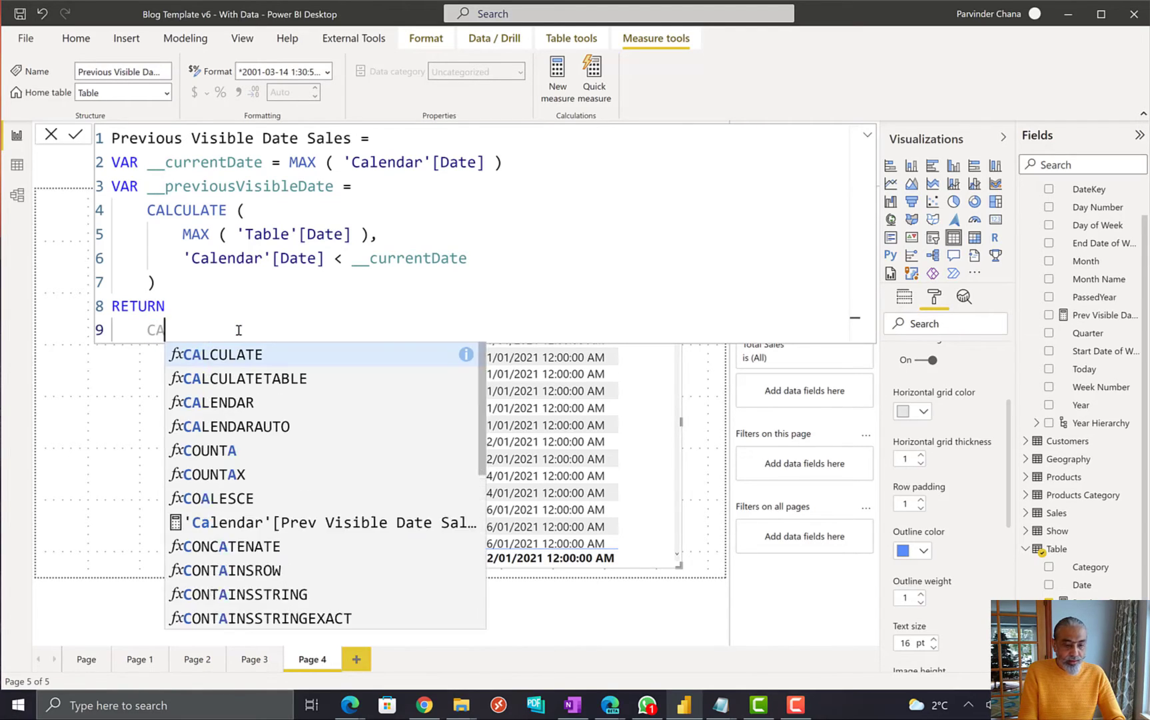
{"action": "key", "text": "Tab"}
{"action": "type", "text": "("}
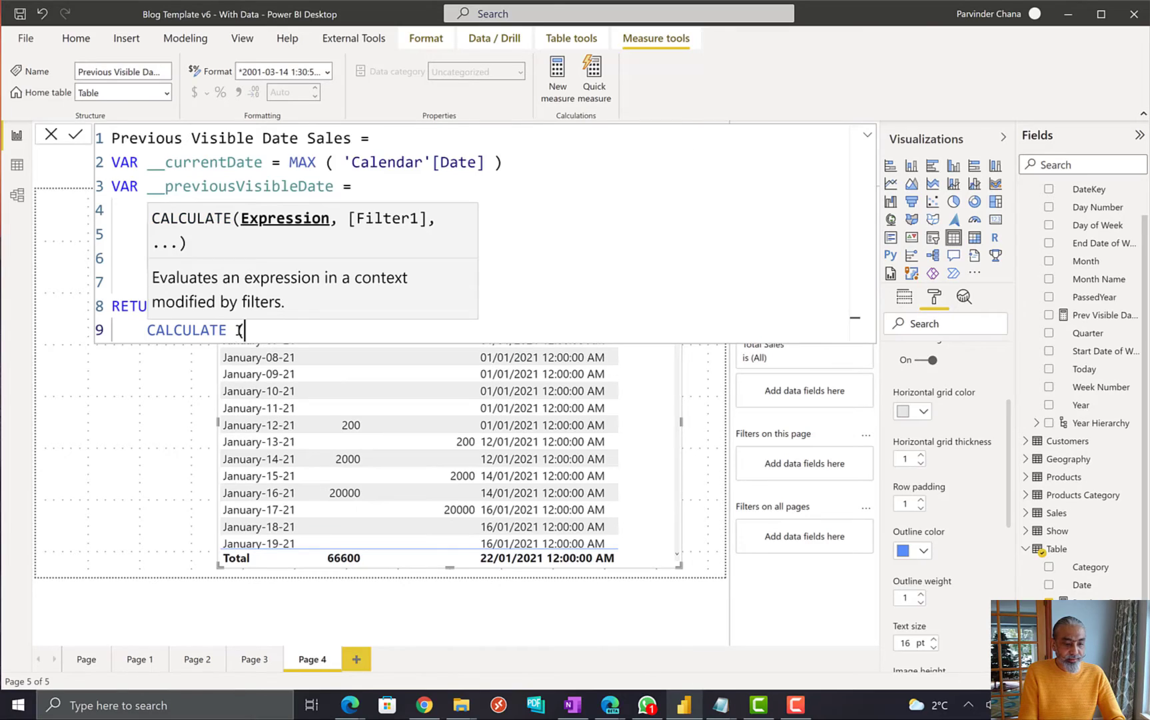
{"action": "key", "text": "Return"}
{"action": "type", "text": "["}
{"action": "key", "text": "Escape"}
{"action": "key", "text": "Escape"}
{"action": "key", "text": "Escape"}
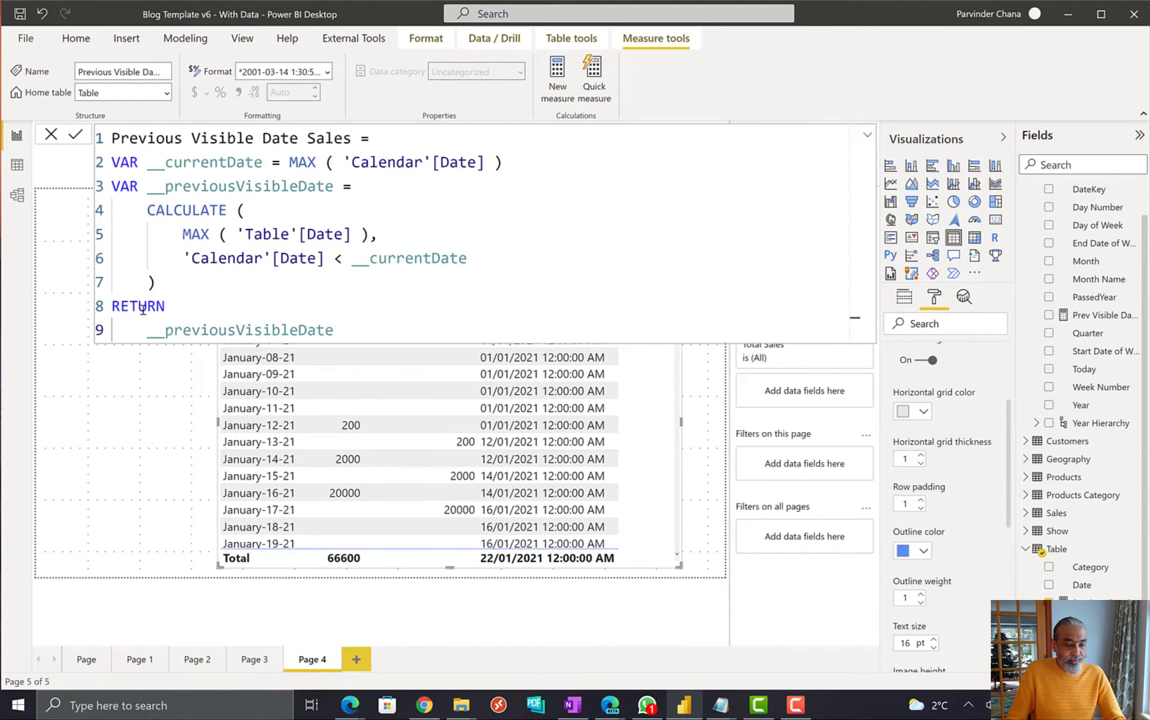
Step: Replace the RETURN keyword on line 8 with a declaration of the variable __previousVisibleDateSales
{"action": "left_click_drag", "start_coordinate": [165, 307], "coordinate": [111, 308]}
{"action": "type", "text": "VAR __"}
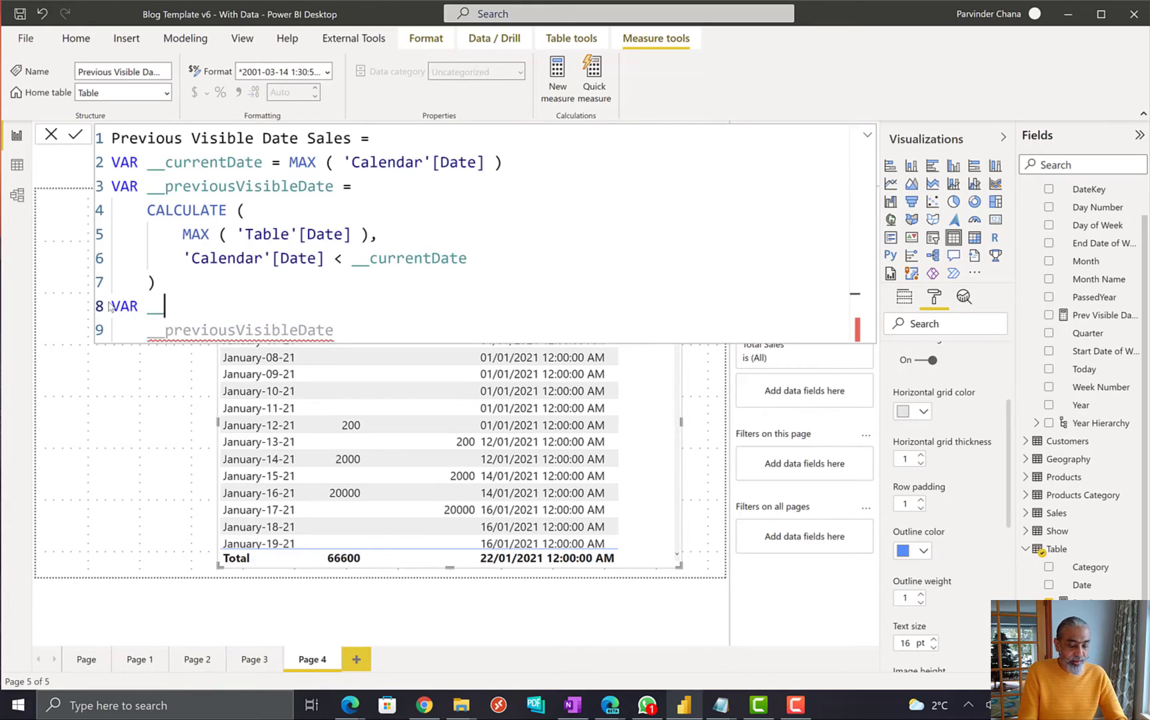
{"action": "type", "text": "previousVisibleDAte S"}
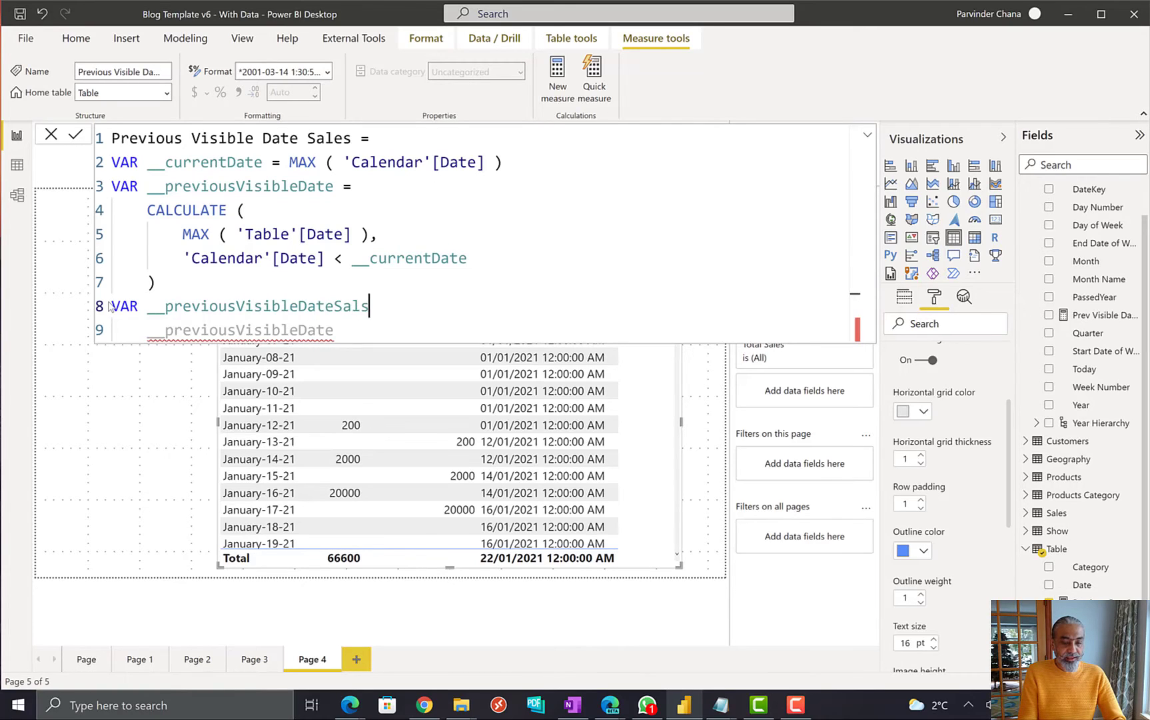
{"action": "type", "text": " ="}
Step: Replace line 9 with a CALCULATE call for __previousVisibleDateSales that uses [Total Sales] as its expression
{"action": "key", "text": "Down"}
{"action": "key", "text": "shift+Home"}
{"action": "key", "text": "BackSpace"}
{"action": "type", "text": "CAC"}
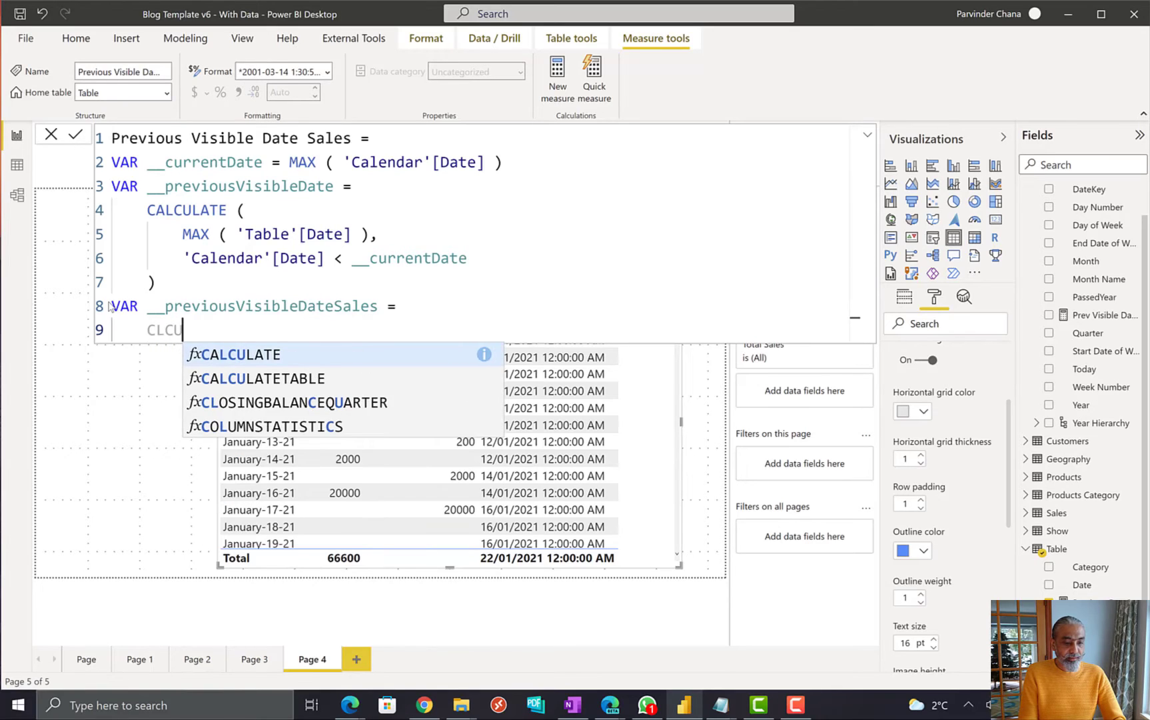
{"action": "key", "text": "Tab"}
{"action": "type", "text": "("}
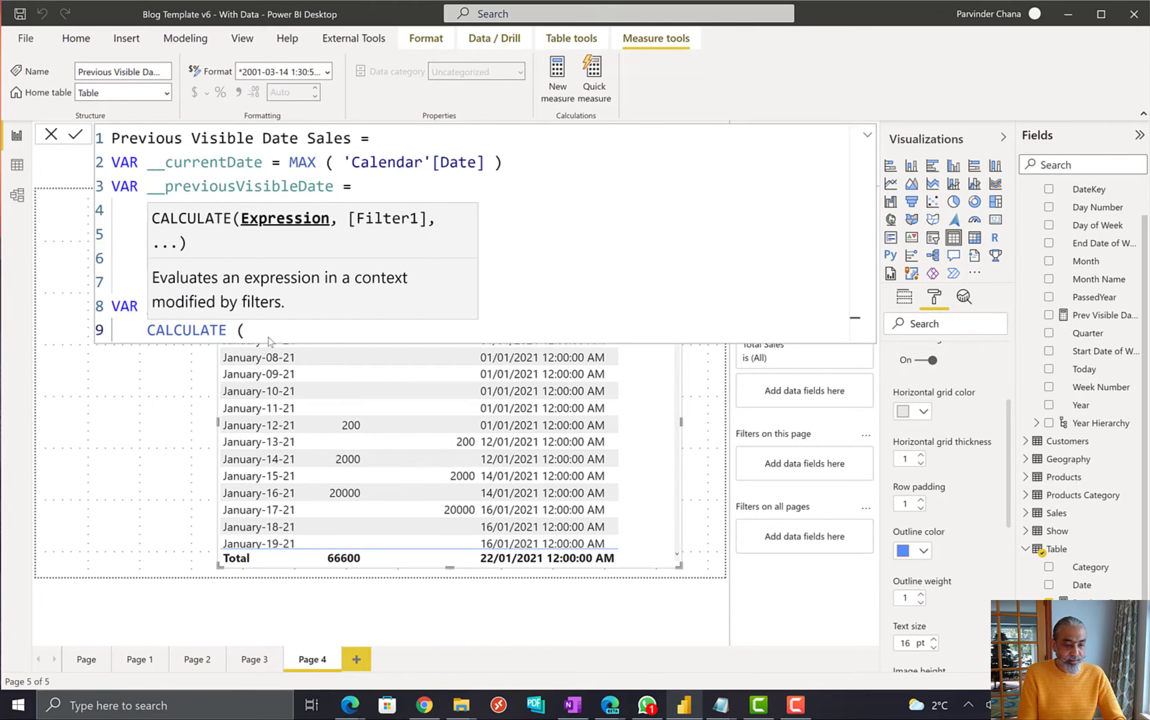
{"action": "type", "text": ")"}
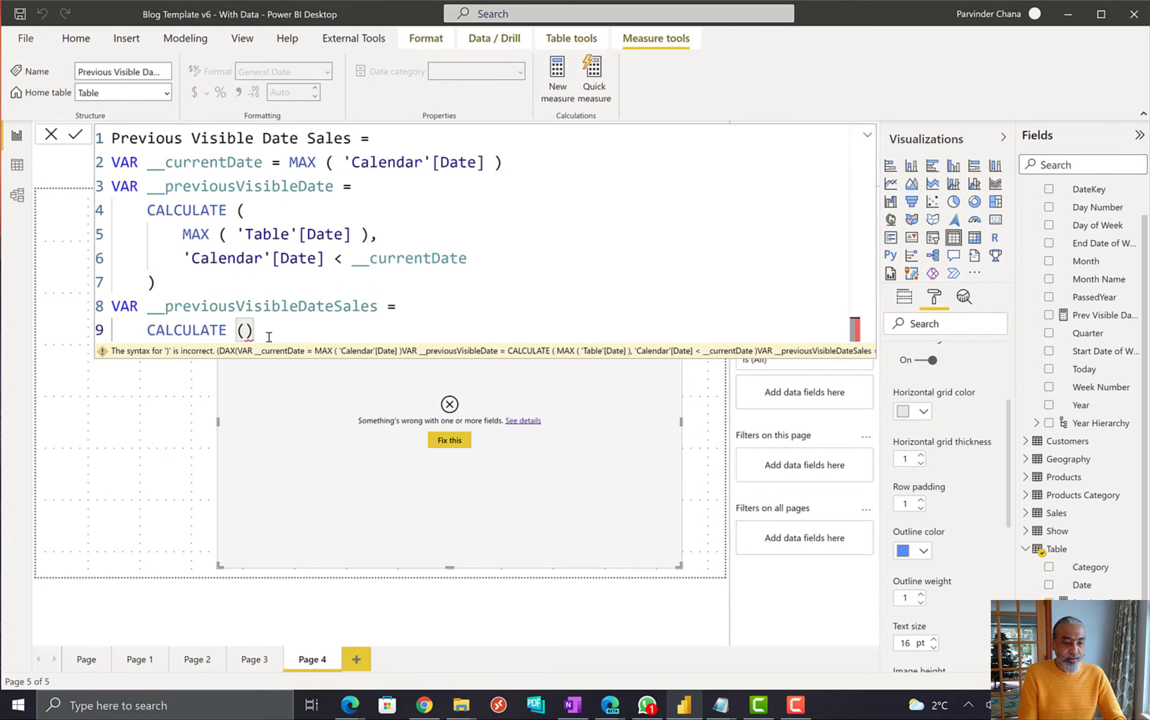
{"action": "key", "text": "BackSpace"}
{"action": "key", "text": "Return"}
{"action": "type", "text": "[Tot"}
{"action": "key", "text": "Tab"}
{"action": "type", "text": ","}
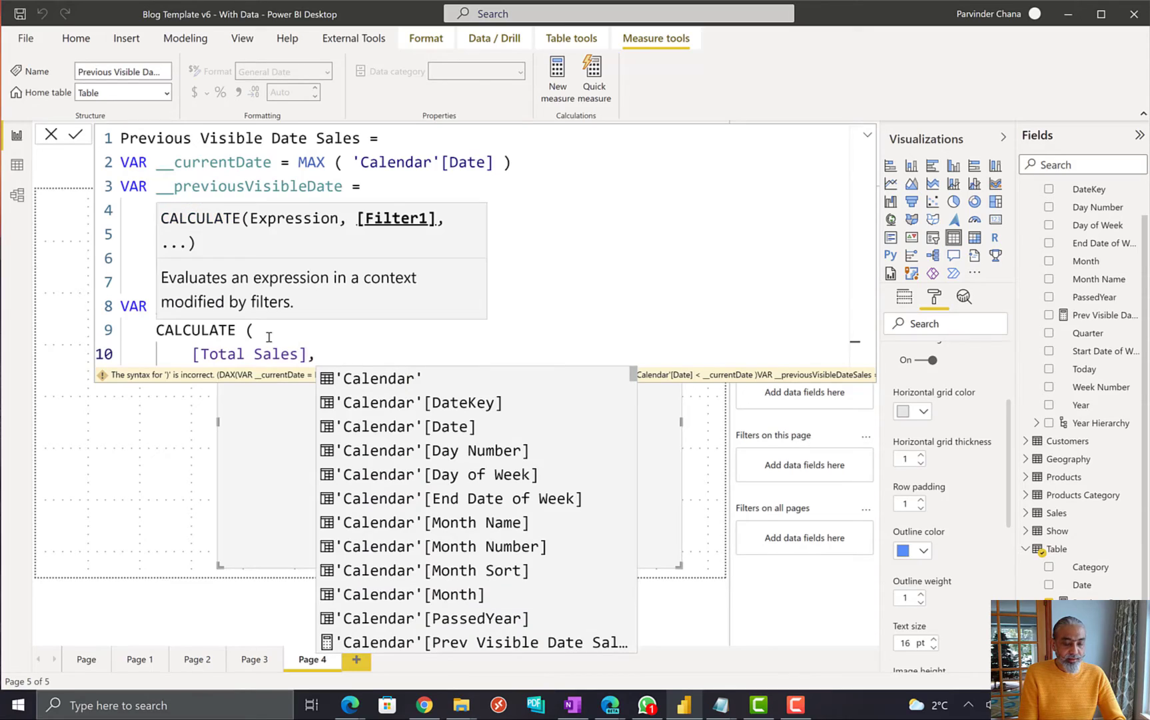
Step: Add the filter 'Calendar'[Date] = __previousVisibleDate to the [Total Sales] calculation and close the CALCULATE call
{"action": "key", "text": "Return"}
{"action": "type", "text": "Calen"}
{"action": "key", "text": "Down"}
{"action": "key", "text": "Down"}
{"action": "key", "text": "Down"}
{"action": "key", "text": "Tab"}
{"action": "type", "text": "= __pre"}
{"action": "key", "text": "Tab"}
{"action": "key", "text": "Return"}
{"action": "type", "text": ")"}
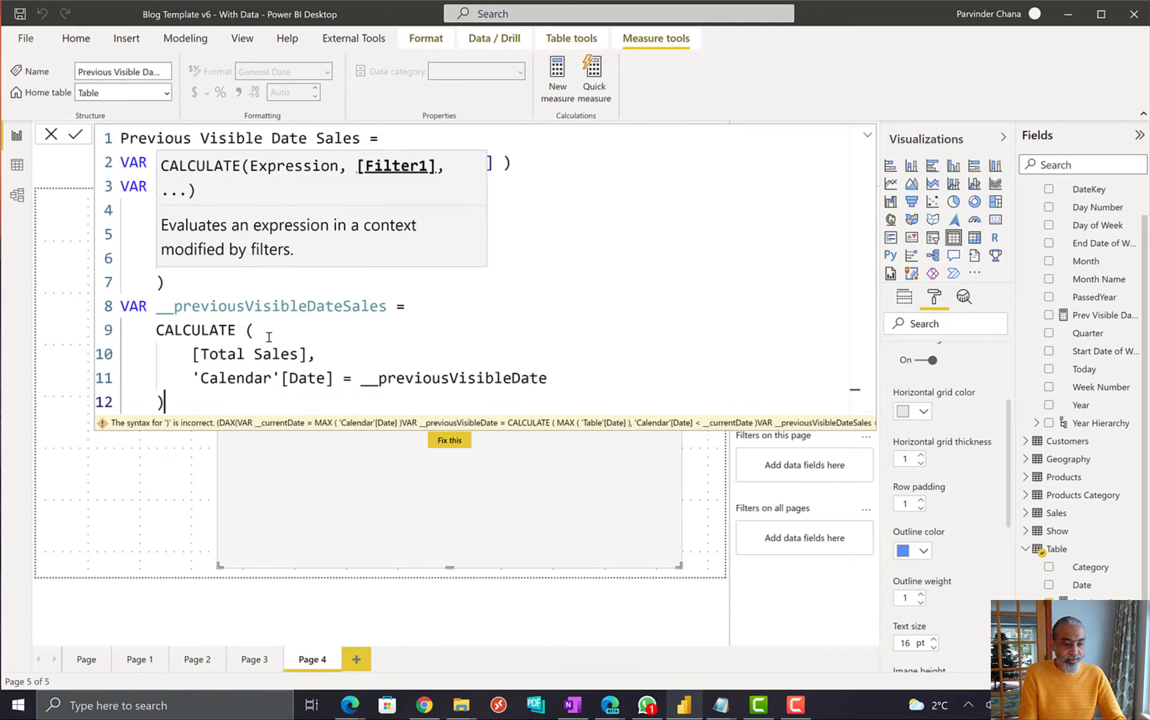
Step: Add a RETURN section that outputs __previousVisibleDateSales and commit the measure
{"action": "key", "text": "Return"}
{"action": "type", "text": "TETURN"}
{"action": "key", "text": "Return"}
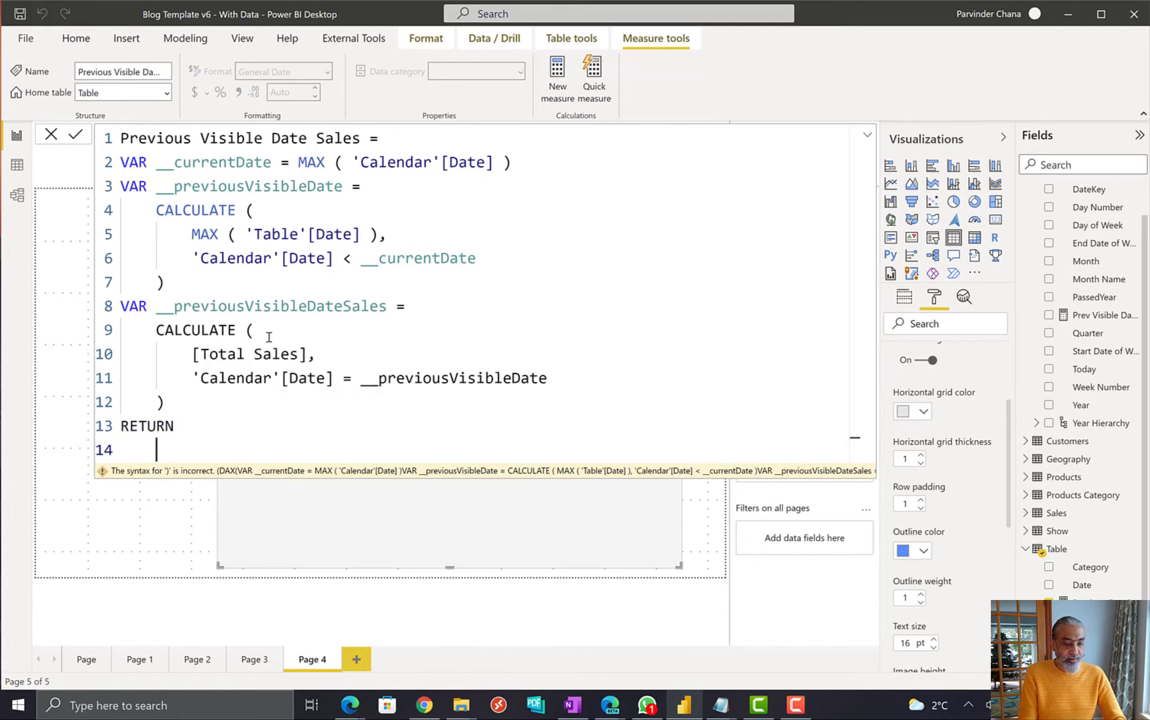
{"action": "key", "text": "Tab"}
{"action": "type", "text": "__r"}
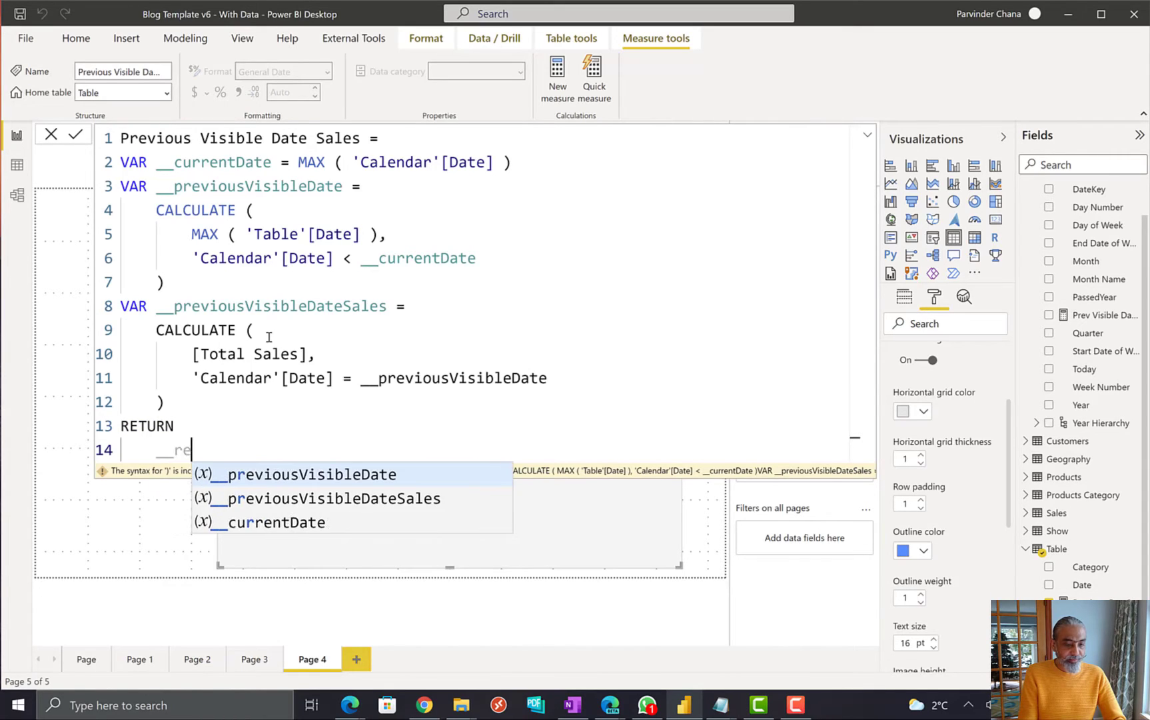
{"action": "key", "text": "BackSpace"}
{"action": "key", "text": "Down"}
{"action": "key", "text": "Down"}
{"action": "key", "text": "Tab"}
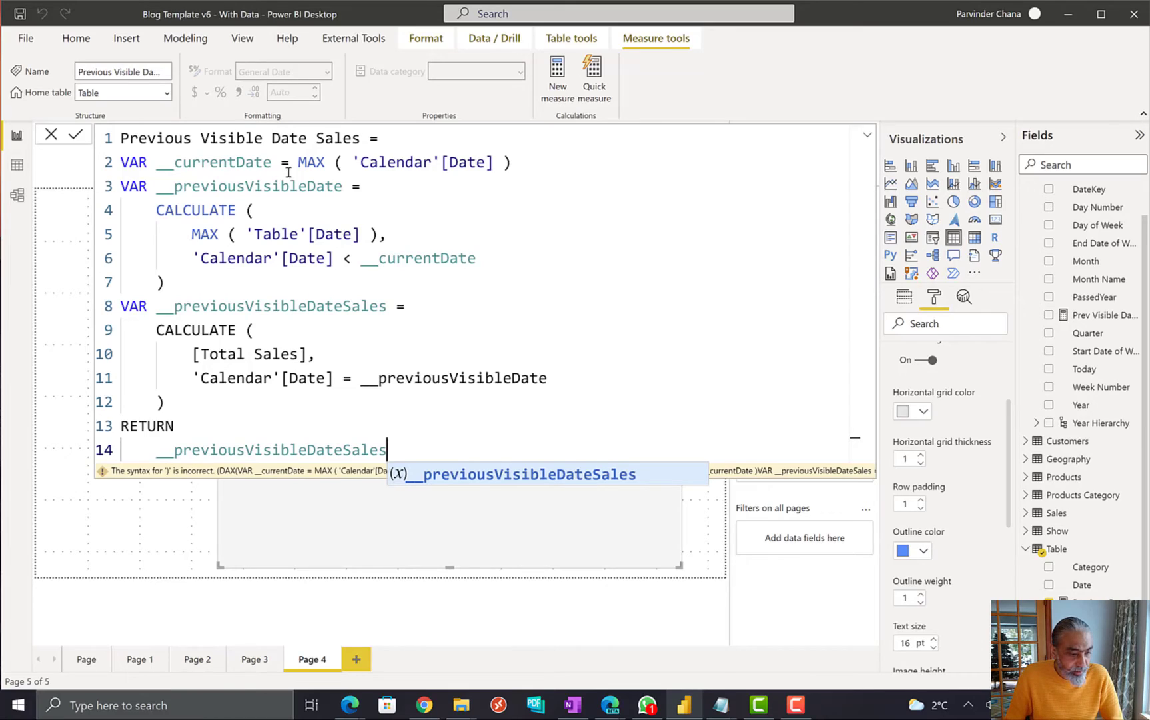
{"action": "left_click", "coordinate": [75, 137]}
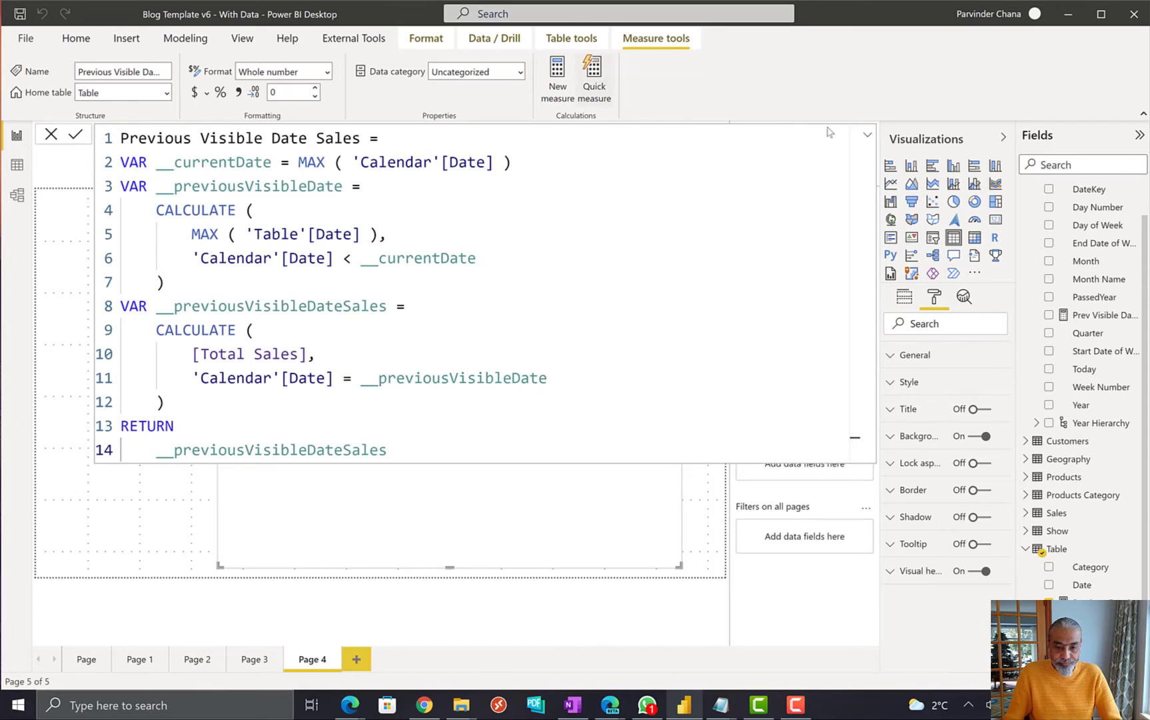
Step: Collapse the formula, compare Previous Visible Date Sales with Total Sales by date, and remove Previous Day Sales v1 from the table visual
{"action": "left_click", "coordinate": [866, 137]}
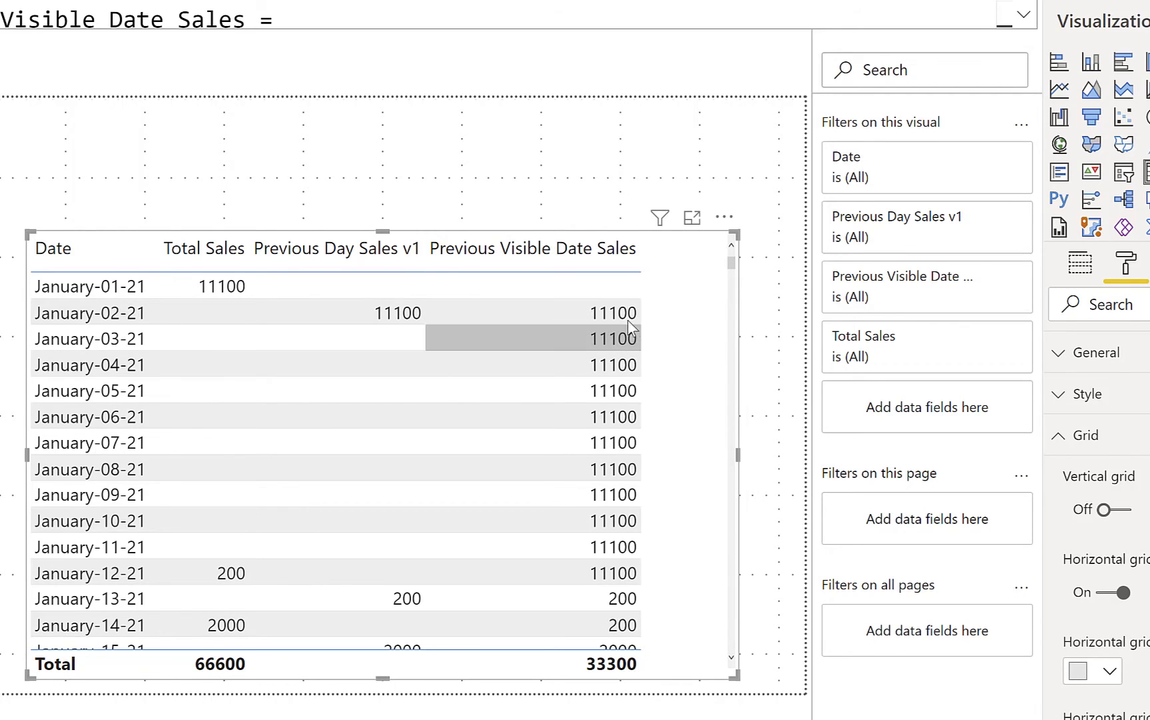
{"action": "scroll", "coordinate": [318, 457], "scroll_direction": "down", "scroll_amount": 1}
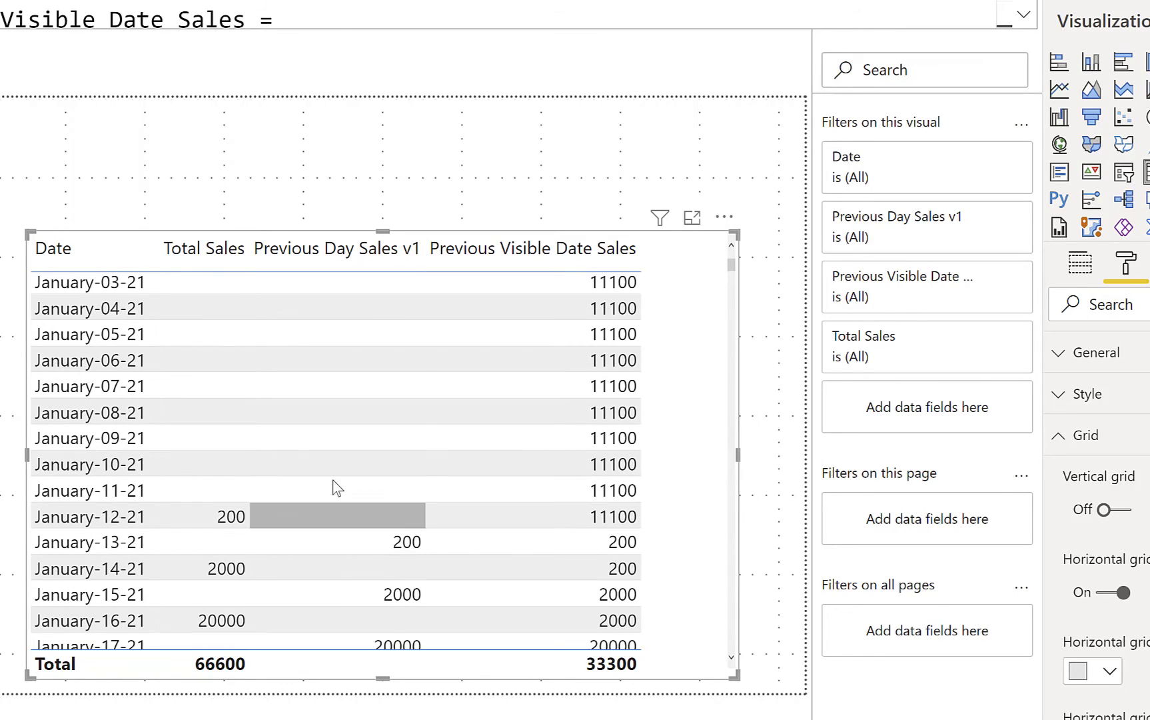
{"action": "scroll", "coordinate": [423, 473], "scroll_direction": "down", "scroll_amount": 2}
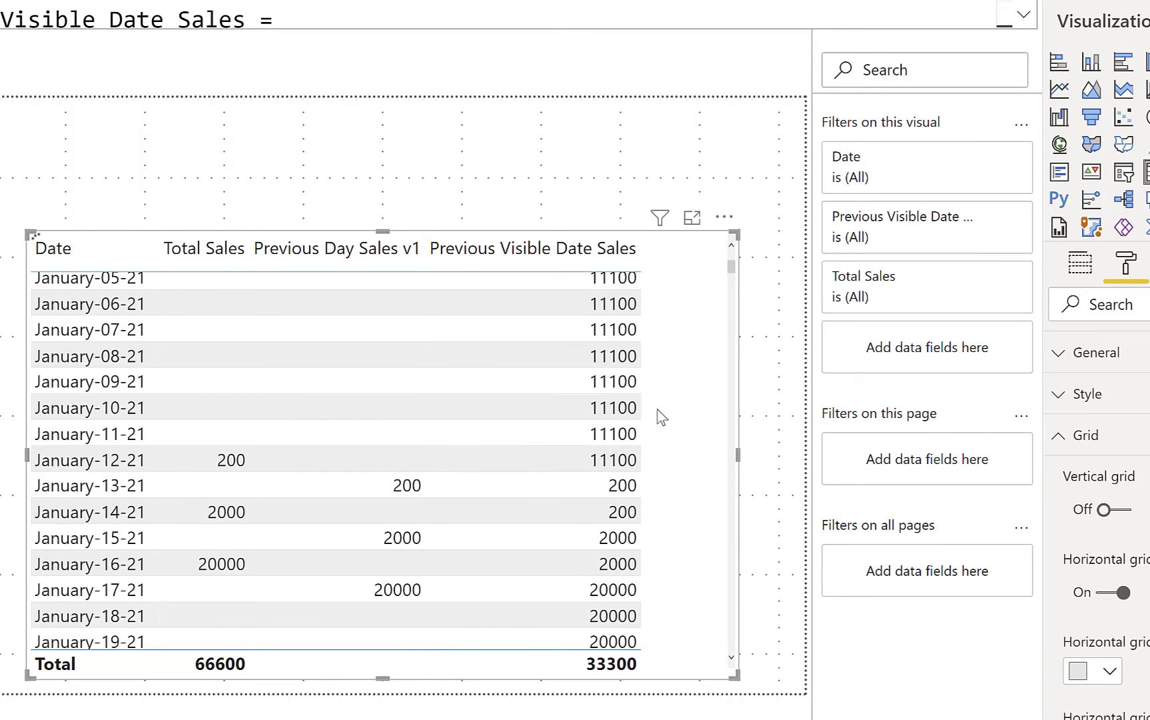
{"action": "scroll", "coordinate": [662, 417], "scroll_direction": "up", "scroll_amount": 3}
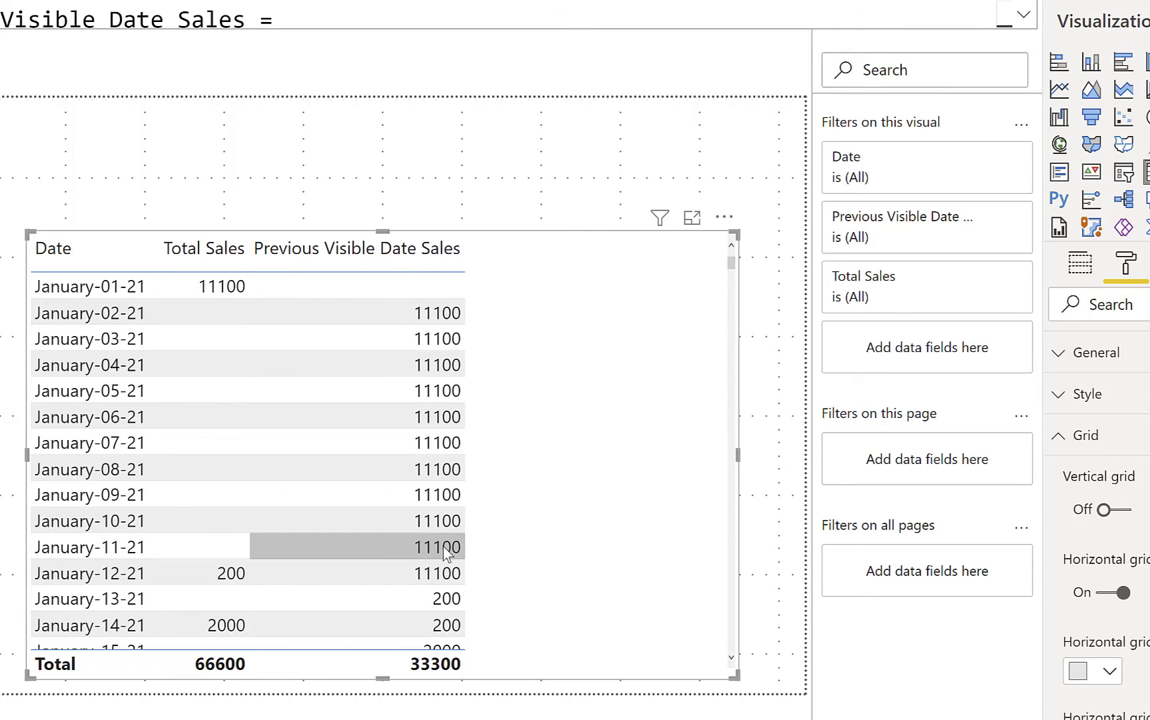
{"action": "scroll", "coordinate": [452, 533], "scroll_direction": "down", "scroll_amount": 1}
{"action": "scroll", "coordinate": [451, 533], "scroll_direction": "down", "scroll_amount": 1}
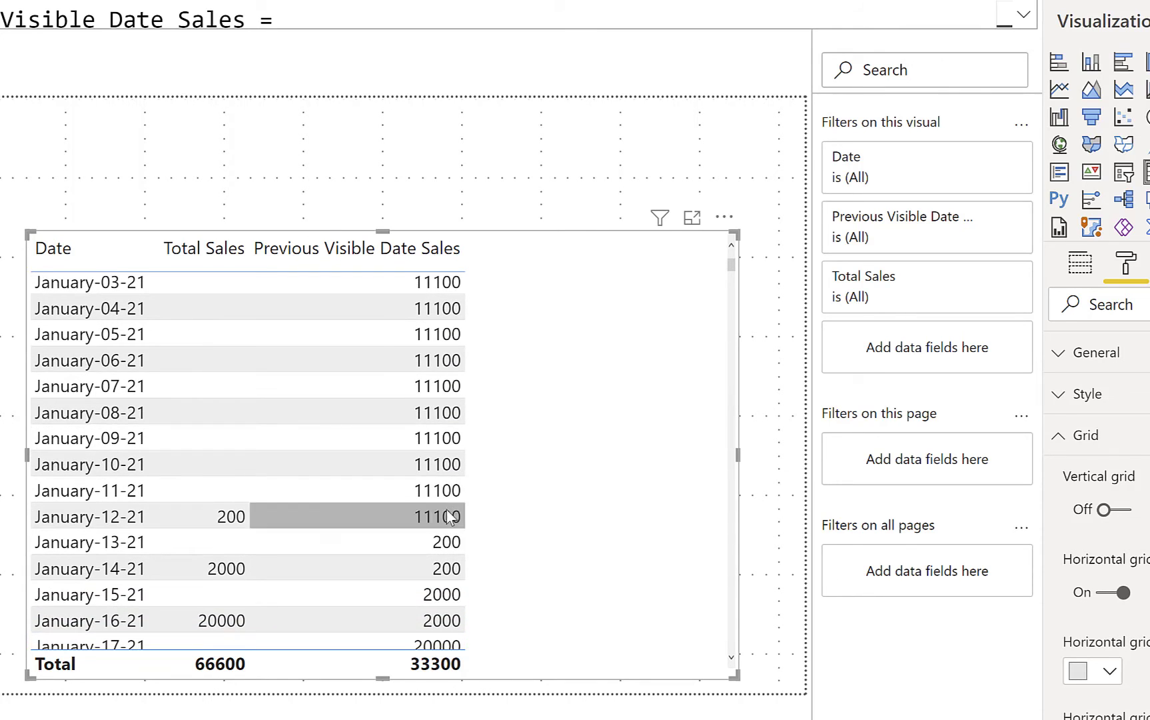
{"action": "scroll", "coordinate": [429, 339], "scroll_direction": "up", "scroll_amount": 2}
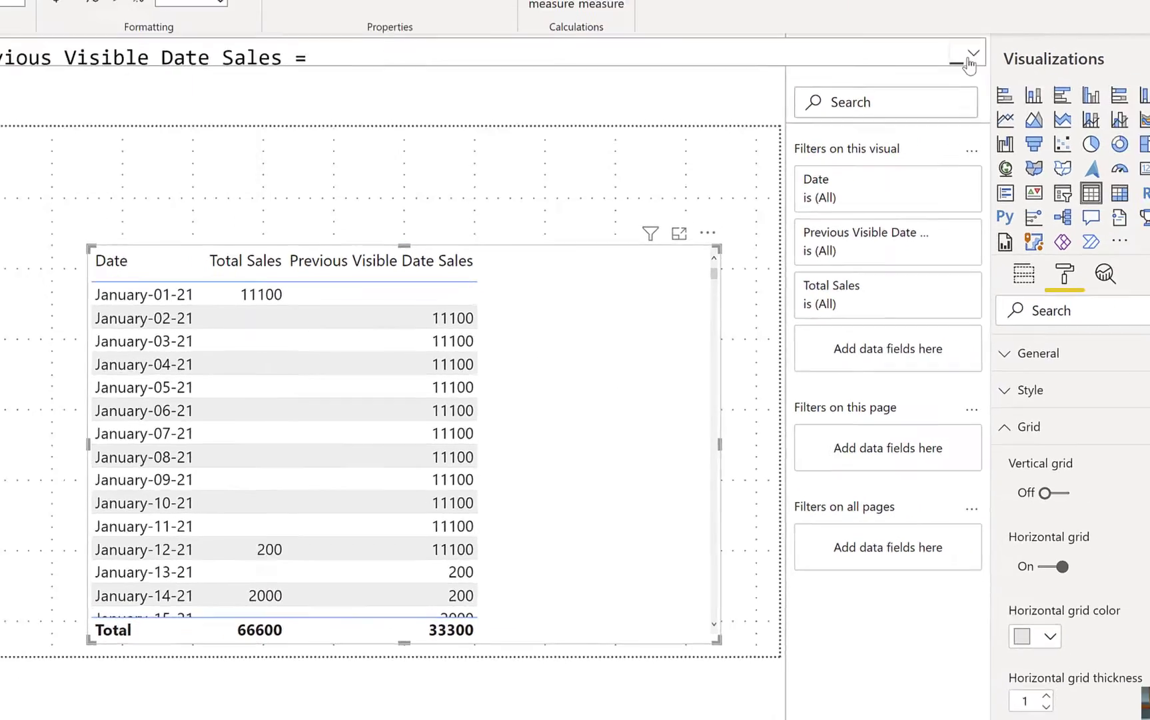
Step: Expand the formula and put IF ( ISBLANK ( [Total Sales] ), in front of __previousVisibleDateSales in the RETURN section
{"action": "left_click", "coordinate": [1024, 15]}
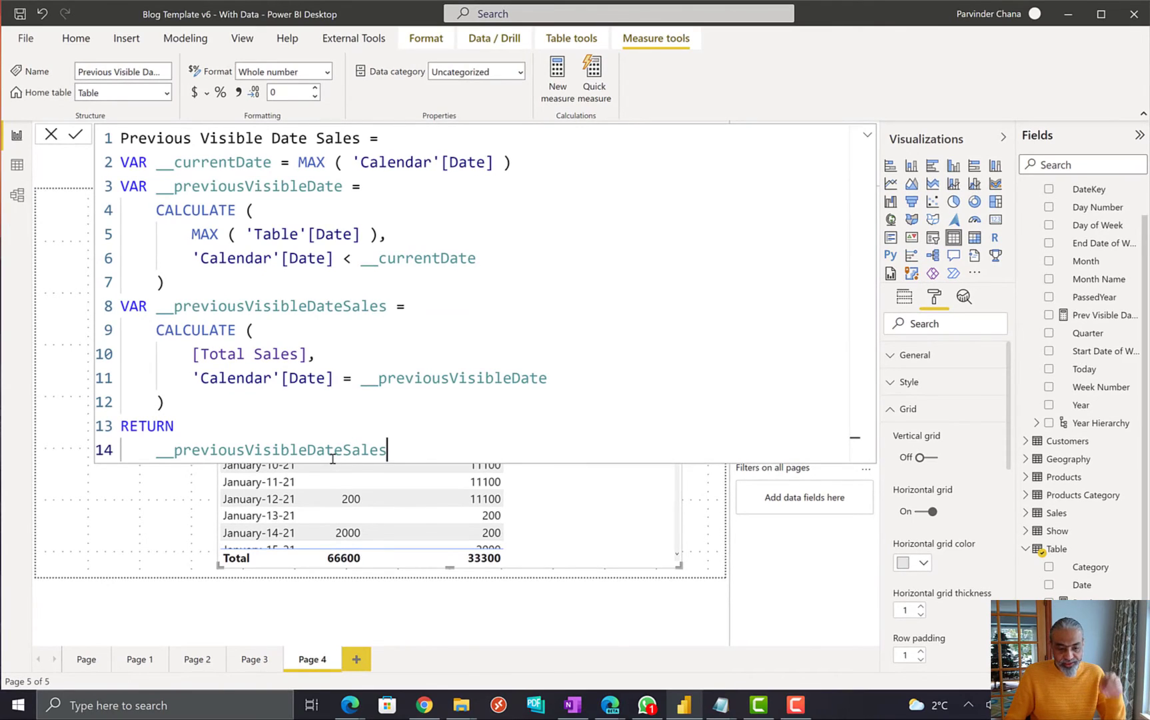
{"action": "left_click", "coordinate": [154, 455]}
{"action": "type", "text": "IF ( ISBLANK ( "}
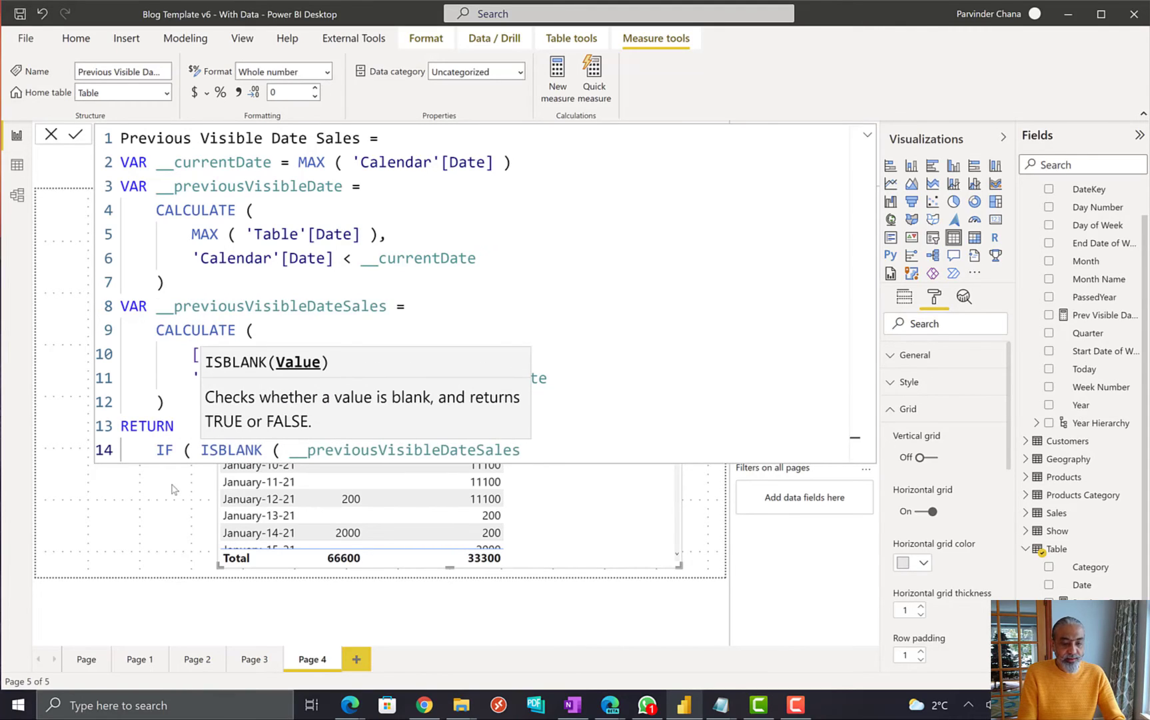
{"action": "type", "text": "[Sa"}
{"action": "key", "text": "BackSpace"}
{"action": "key", "text": "BackSpace"}
{"action": "type", "text": "Total"}
{"action": "key", "text": "Tab"}
{"action": "type", "text": "),"}
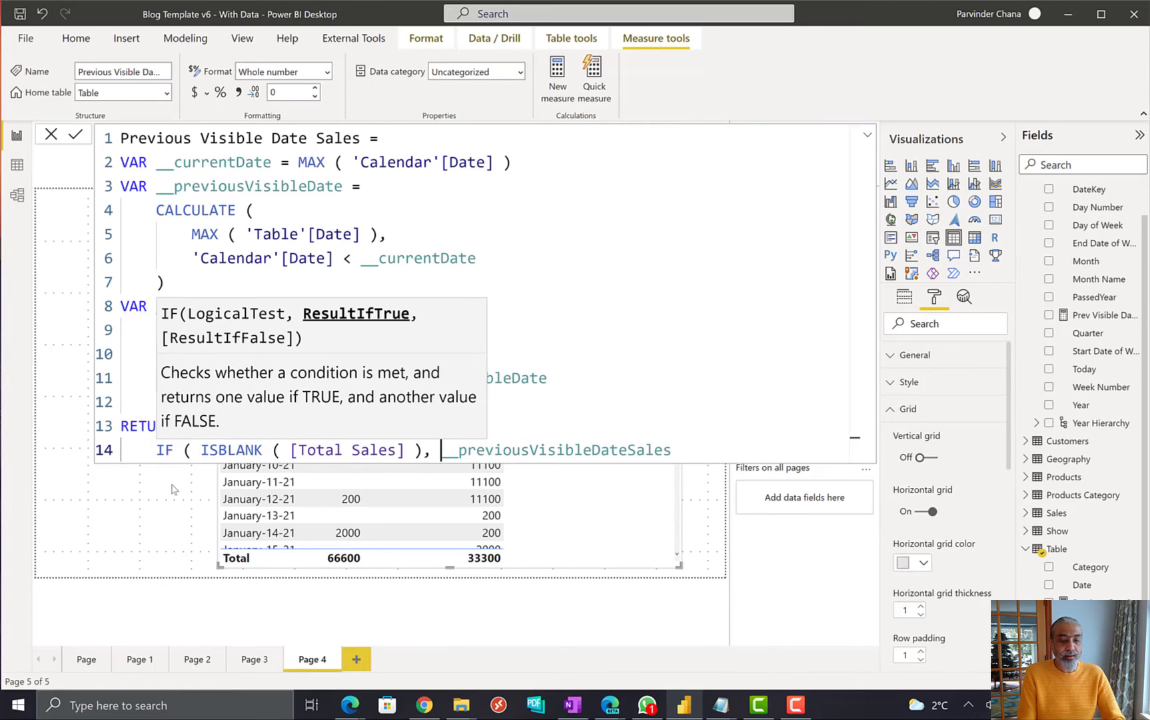
Step: Insert NOT before ISBLANK in the RETURN expression, close the IF after __previousVisibleDateSales, and commit the measure
{"action": "key", "text": "ctrl+Left"}
{"action": "key", "text": "ctrl+Left"}
{"action": "key", "text": "ctrl+Left"}
{"action": "key", "text": "ctrl+Left"}
{"action": "key", "text": "ctrl+Left"}
{"action": "key", "text": "ctrl+Left"}
{"action": "key", "text": "ctrl+Left"}
{"action": "key", "text": "ctrl+Left"}
{"action": "key", "text": "Right"}
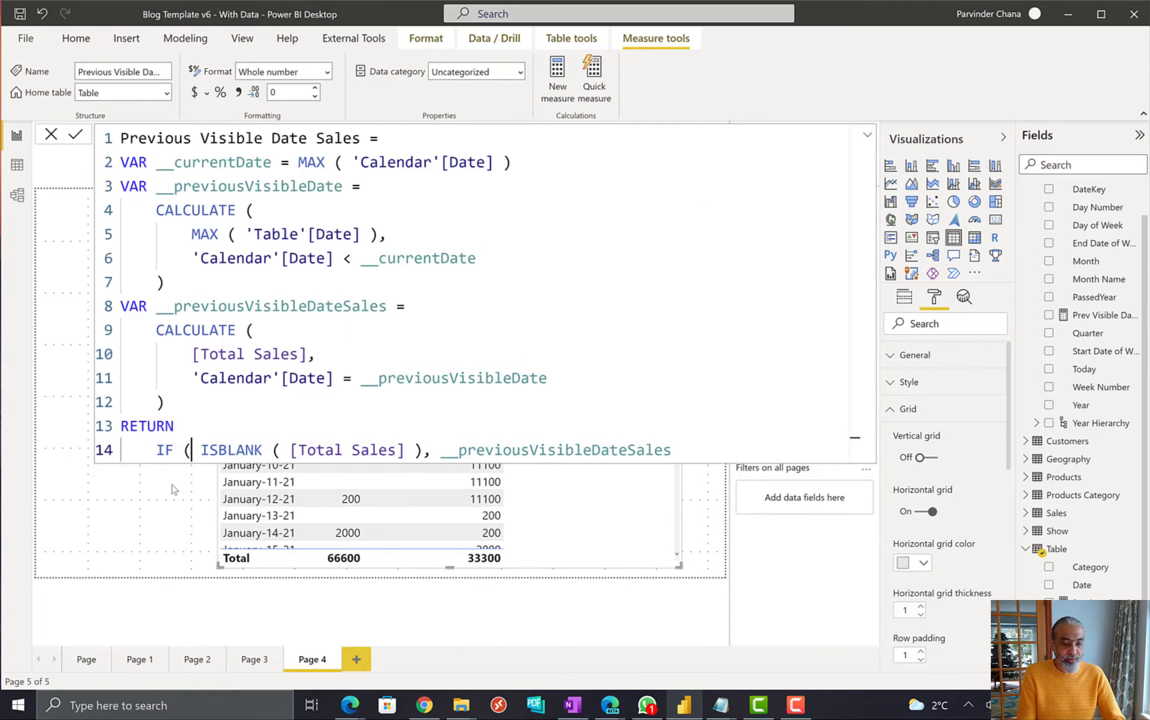
{"action": "type", "text": "NOT"}
{"action": "key", "text": "ctrl+Right"}
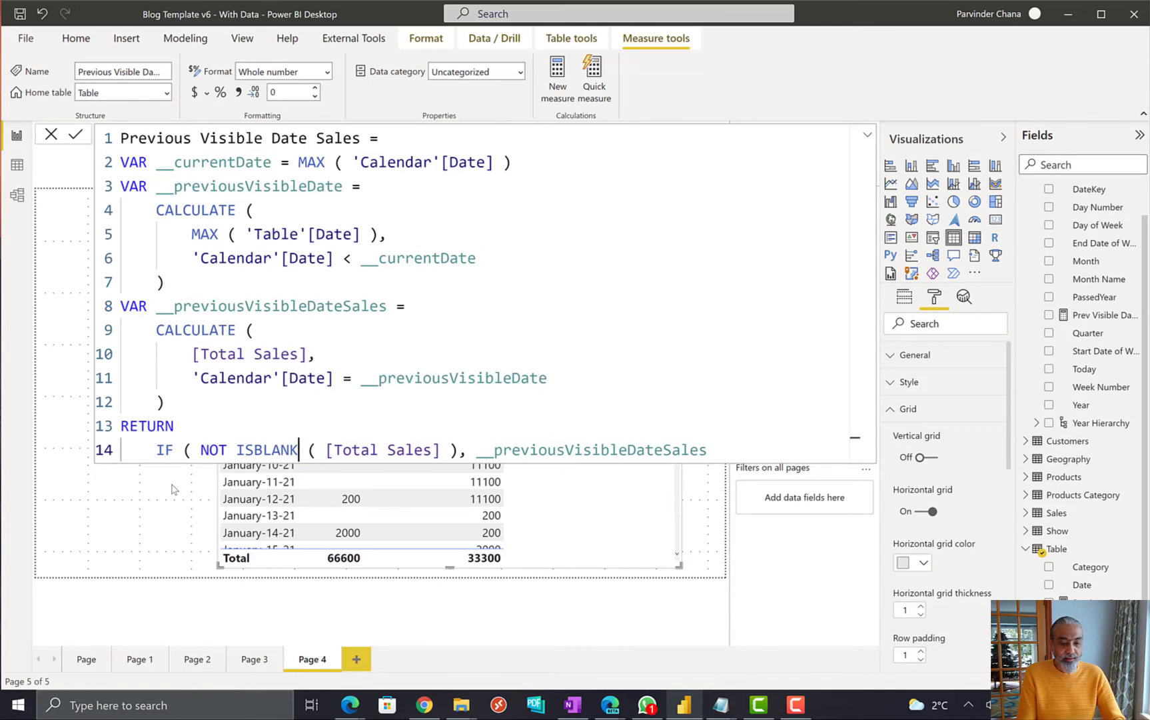
{"action": "type", "text": ")"}
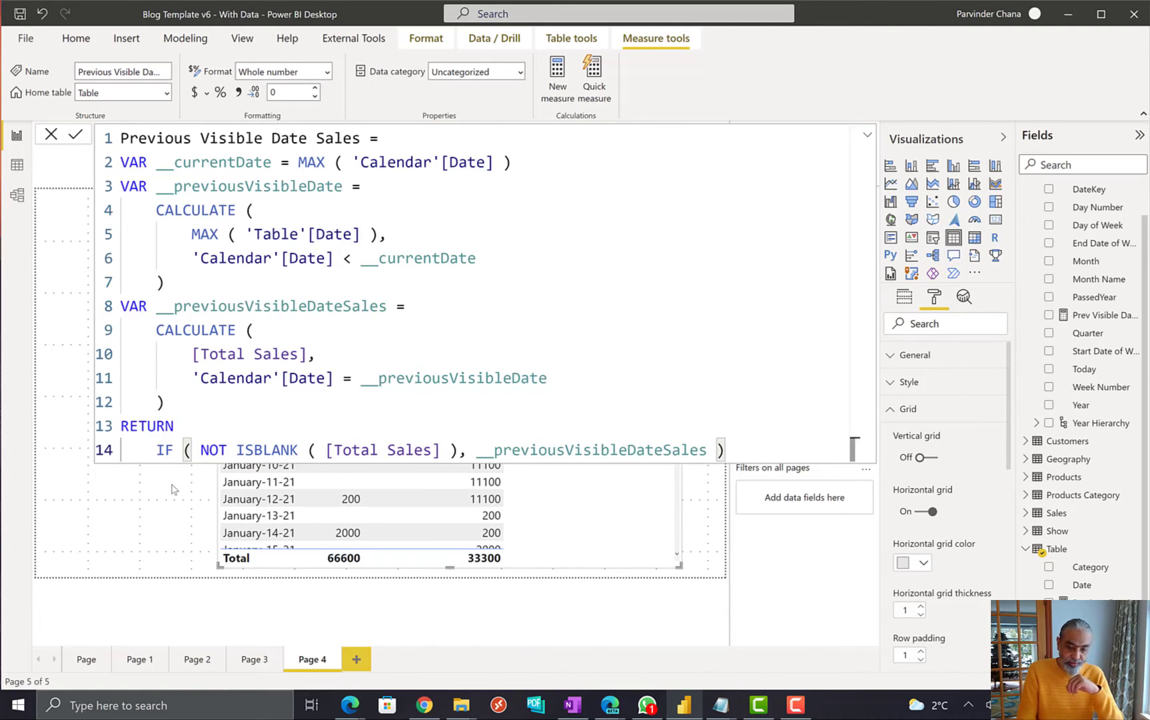
{"action": "key", "text": "Return"}
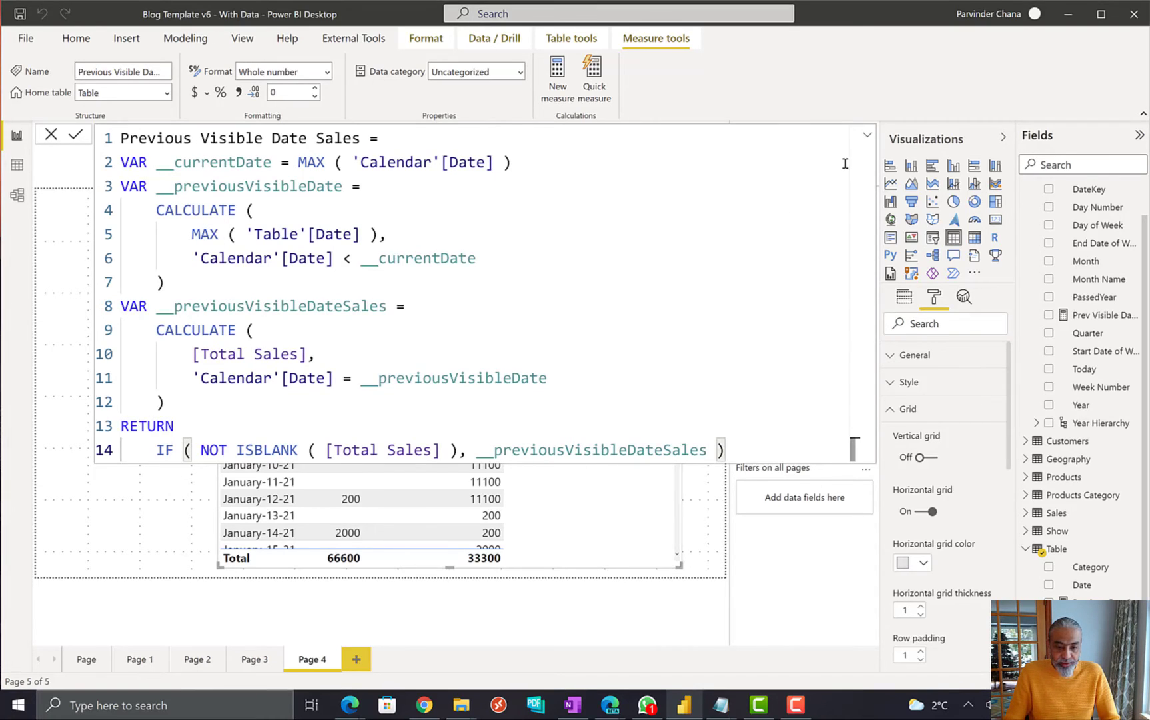
Step: Collapse the formula, then reduce the table visual's height and place it along the lower edge of the report page
{"action": "left_click", "coordinate": [868, 136]}
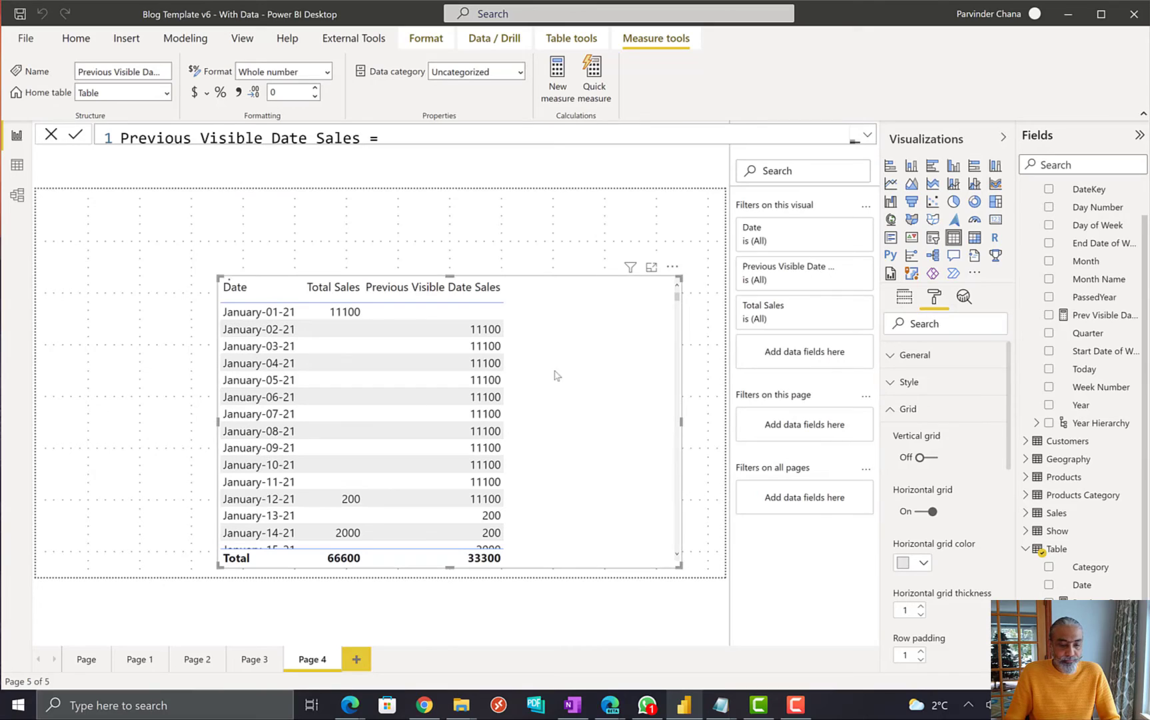
{"action": "left_click_drag", "start_coordinate": [615, 366], "coordinate": [582, 363]}
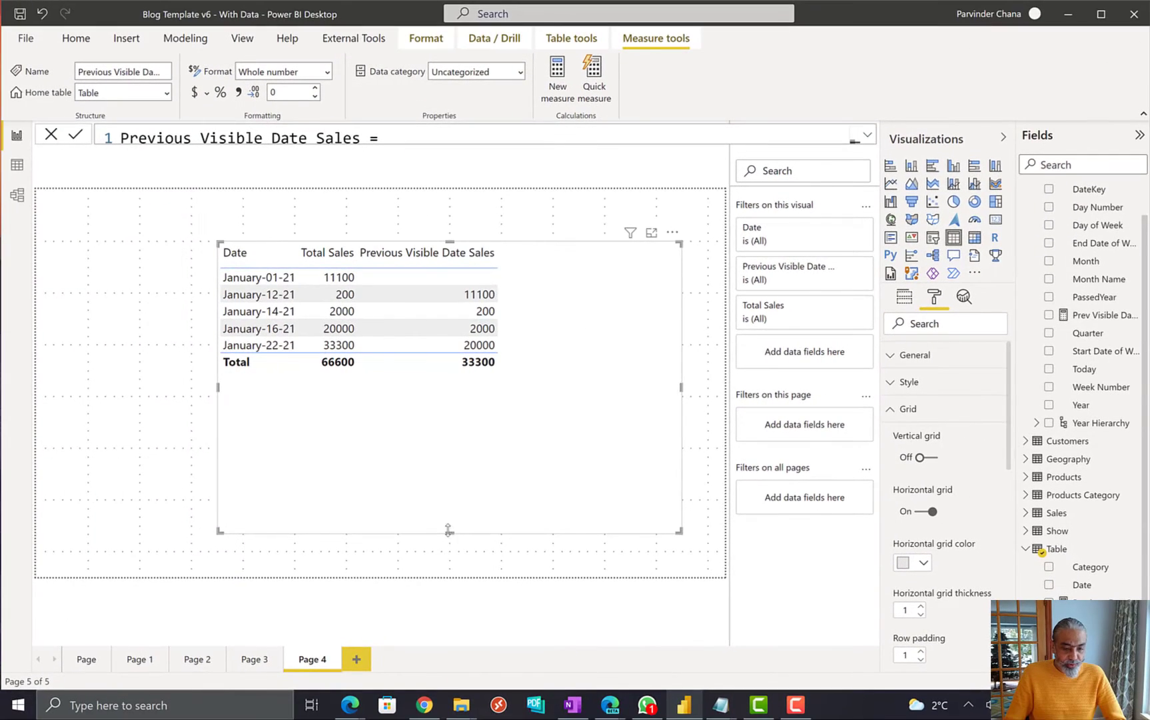
{"action": "left_click_drag", "start_coordinate": [445, 546], "coordinate": [523, 545]}
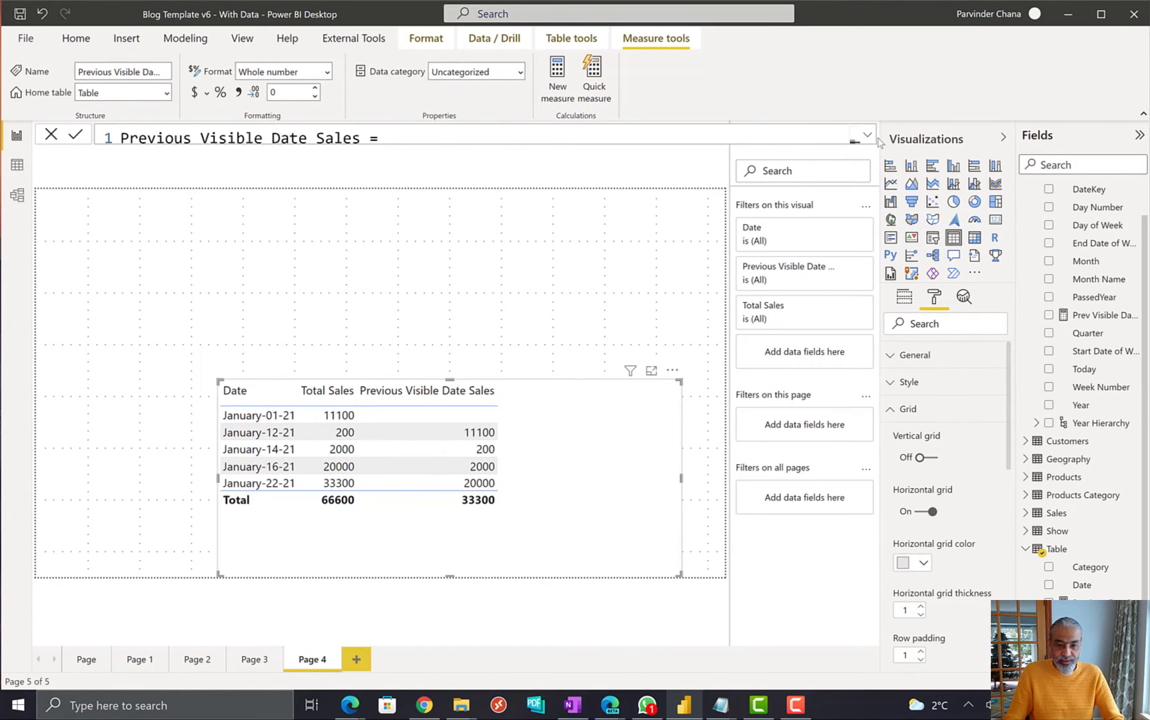
Step: Expand the formula and examine the two CALCULATE blocks and the IF NOT ISBLANK check in the RETURN section
{"action": "left_click", "coordinate": [868, 137]}
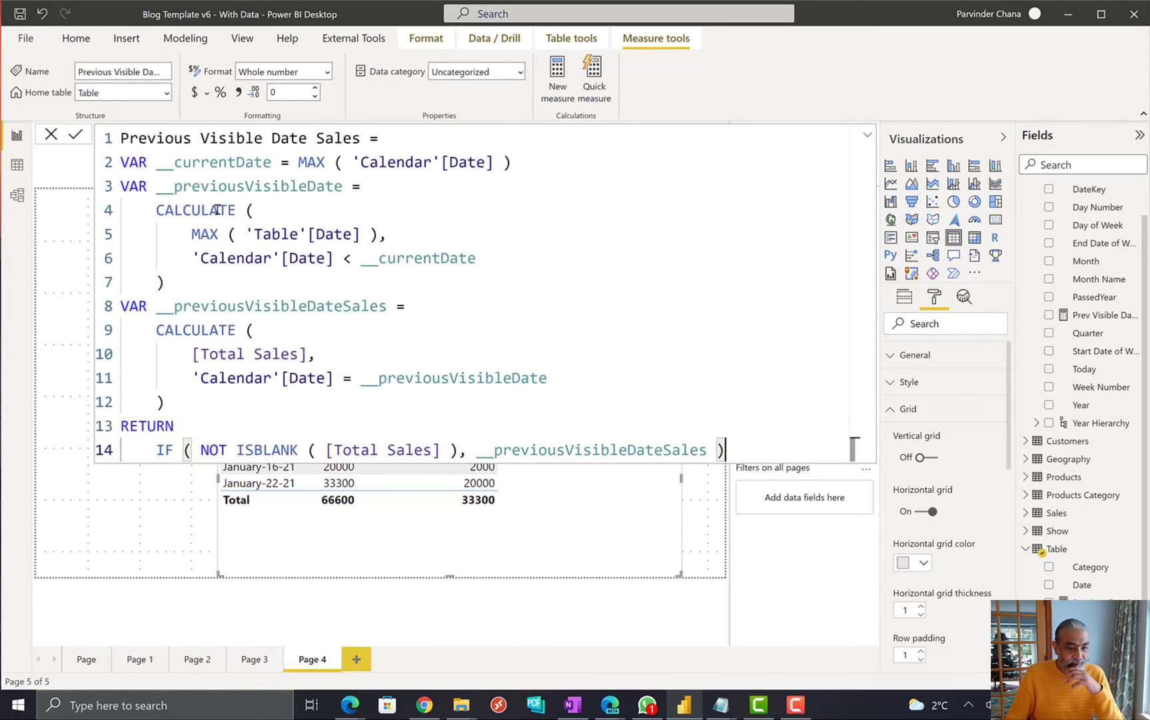
{"action": "left_click_drag", "start_coordinate": [154, 211], "coordinate": [564, 386]}
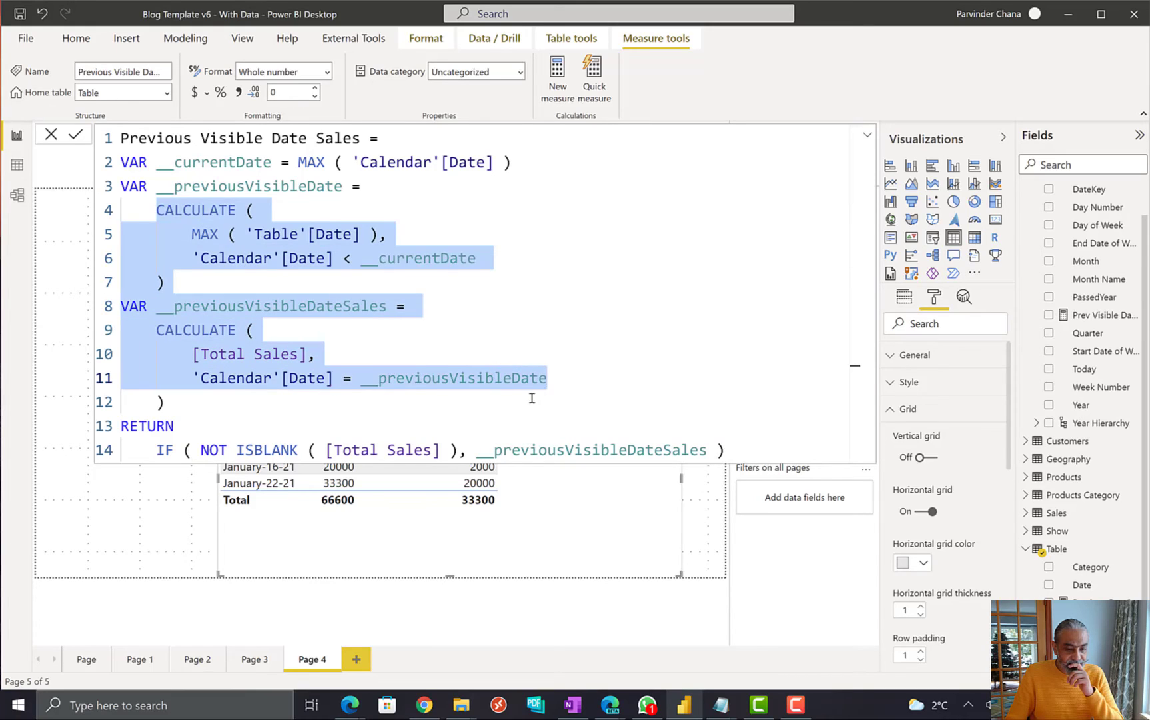
{"action": "left_click_drag", "start_coordinate": [155, 450], "coordinate": [453, 450]}
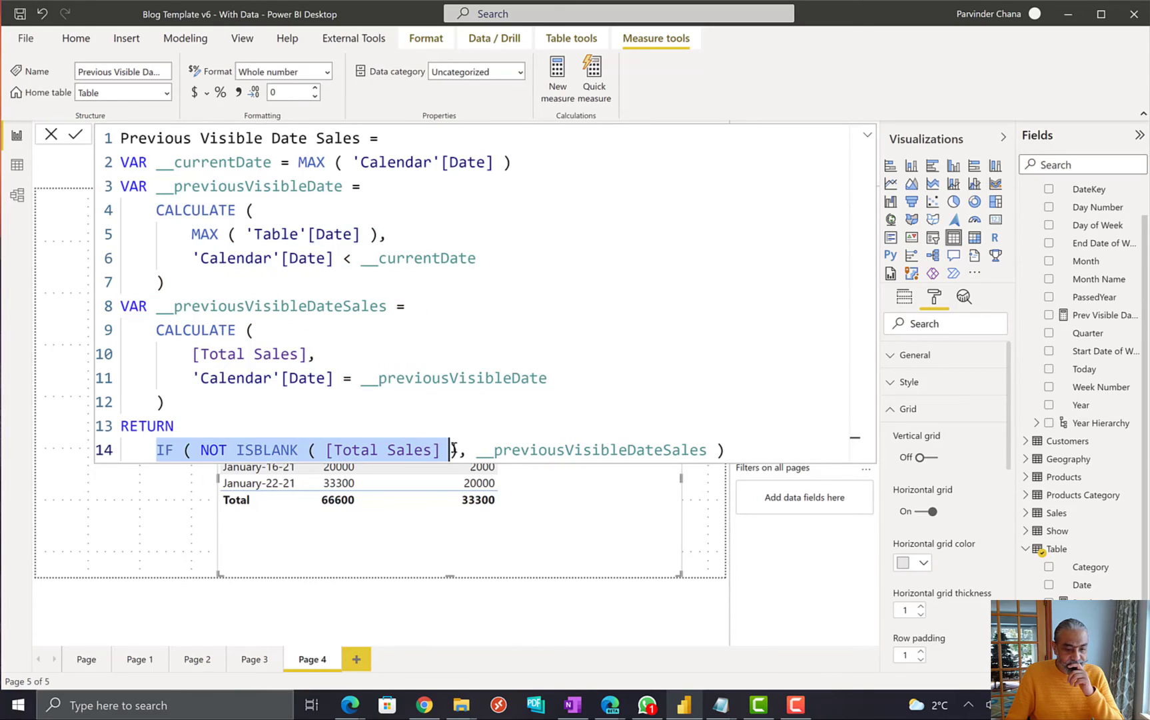
{"action": "left_click_drag", "start_coordinate": [164, 210], "coordinate": [280, 286]}
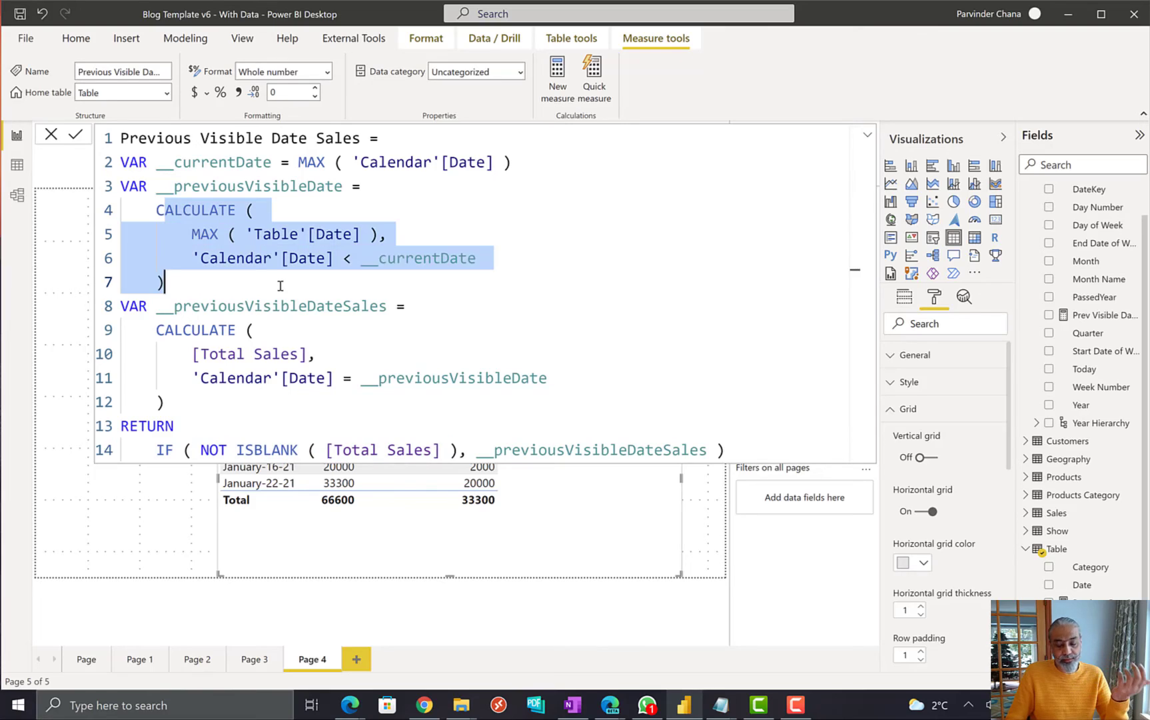
{"action": "left_click", "coordinate": [359, 211]}
{"action": "left_click", "coordinate": [391, 185]}
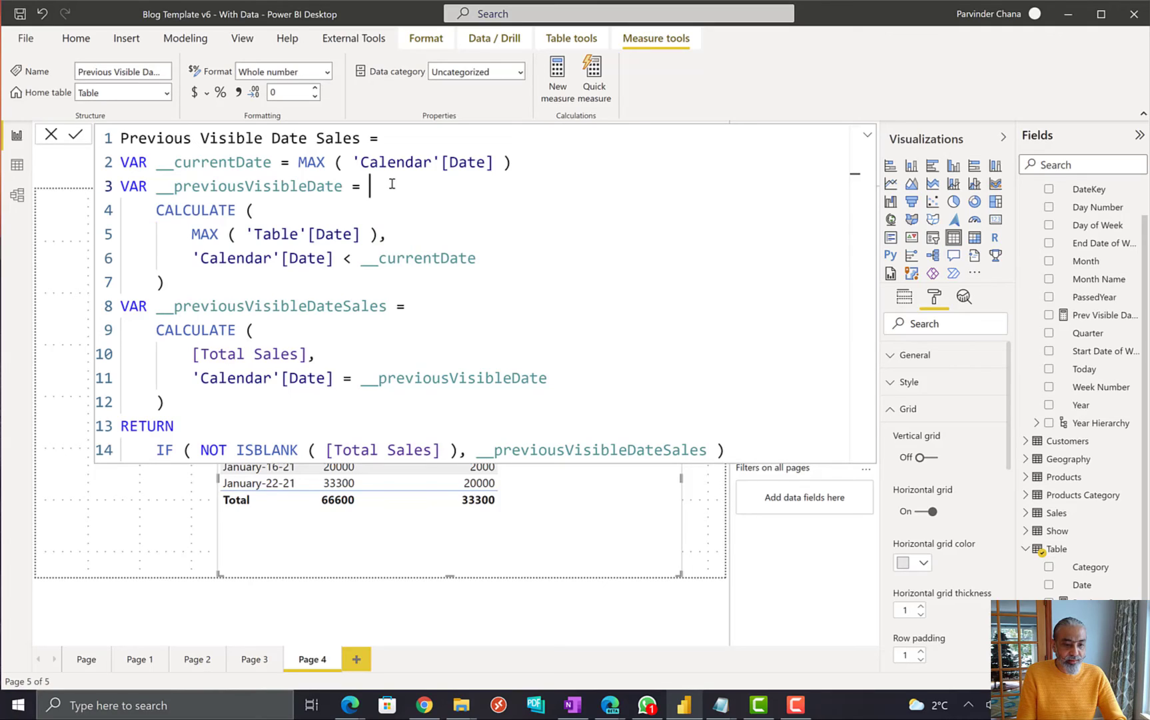
{"action": "key", "text": "Left"}
{"action": "key", "text": "Left"}
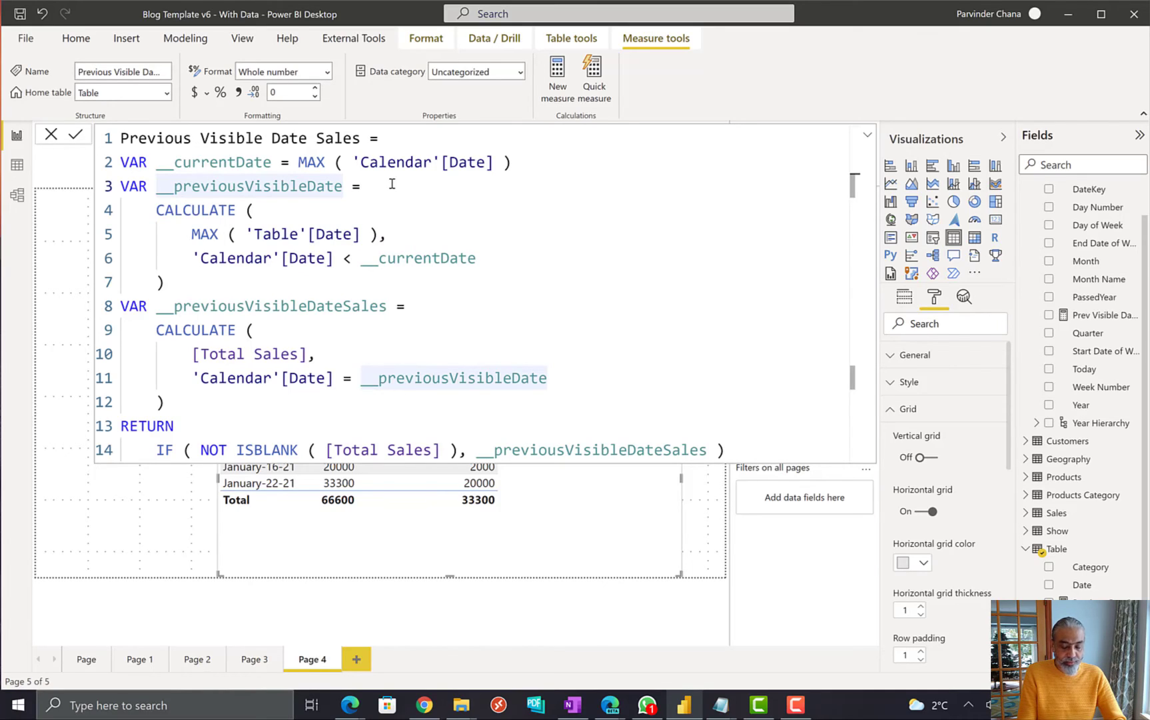
{"action": "type", "text": "Sales"}
{"action": "key", "text": "End"}
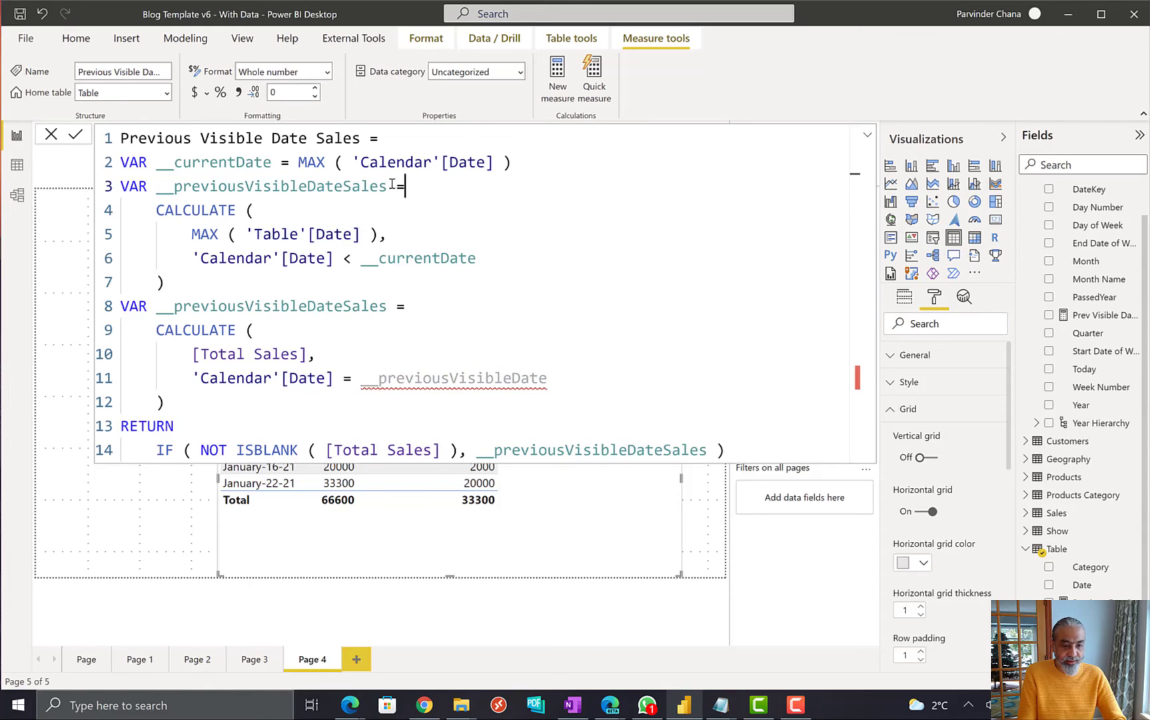
{"action": "key", "text": "Left"}
{"action": "key", "text": "Left"}
{"action": "key", "text": "BackSpace"}
{"action": "key", "text": "BackSpace"}
{"action": "key", "text": "BackSpace"}
{"action": "key", "text": "BackSpace"}
{"action": "key", "text": "BackSpace"}
Step: Under VAR __previousVisibleDate =, insert a line above CALCULATE reading IF ( NOT ISBLANK ( [Total Sales] )
{"action": "key", "text": "Down"}
{"action": "key", "text": "Up"}
{"action": "key", "text": "End"}
{"action": "key", "text": "Return"}
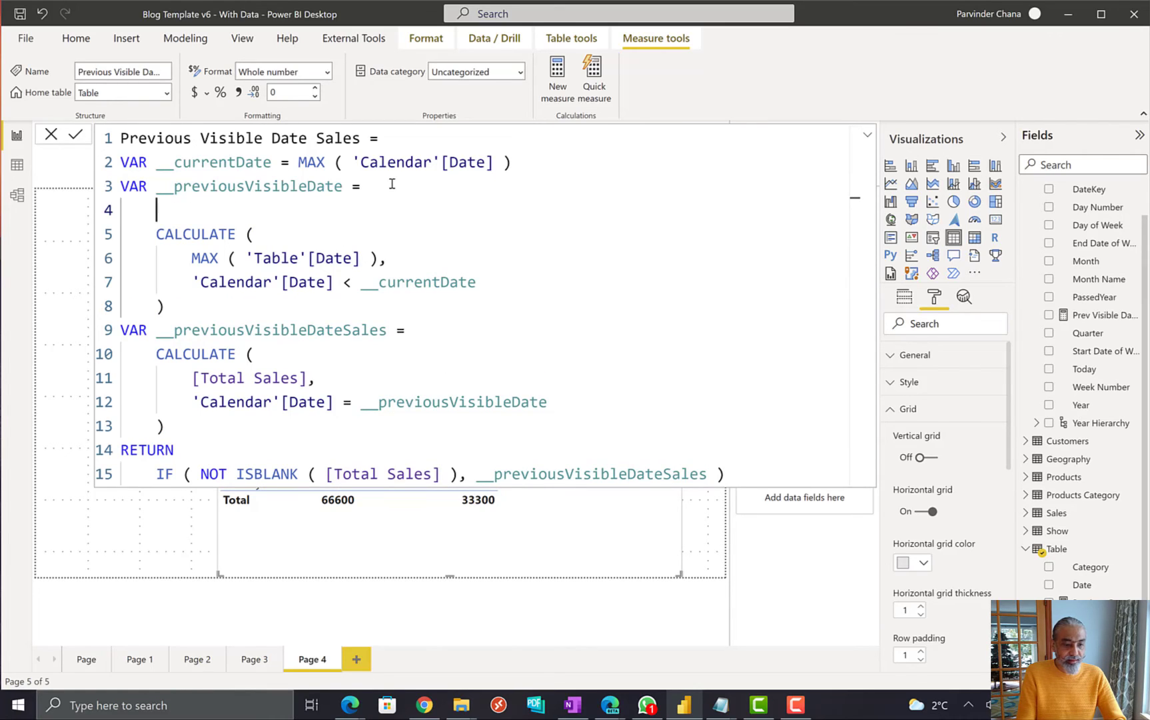
{"action": "key", "text": "Tab"}
{"action": "type", "text": "IF ( "}
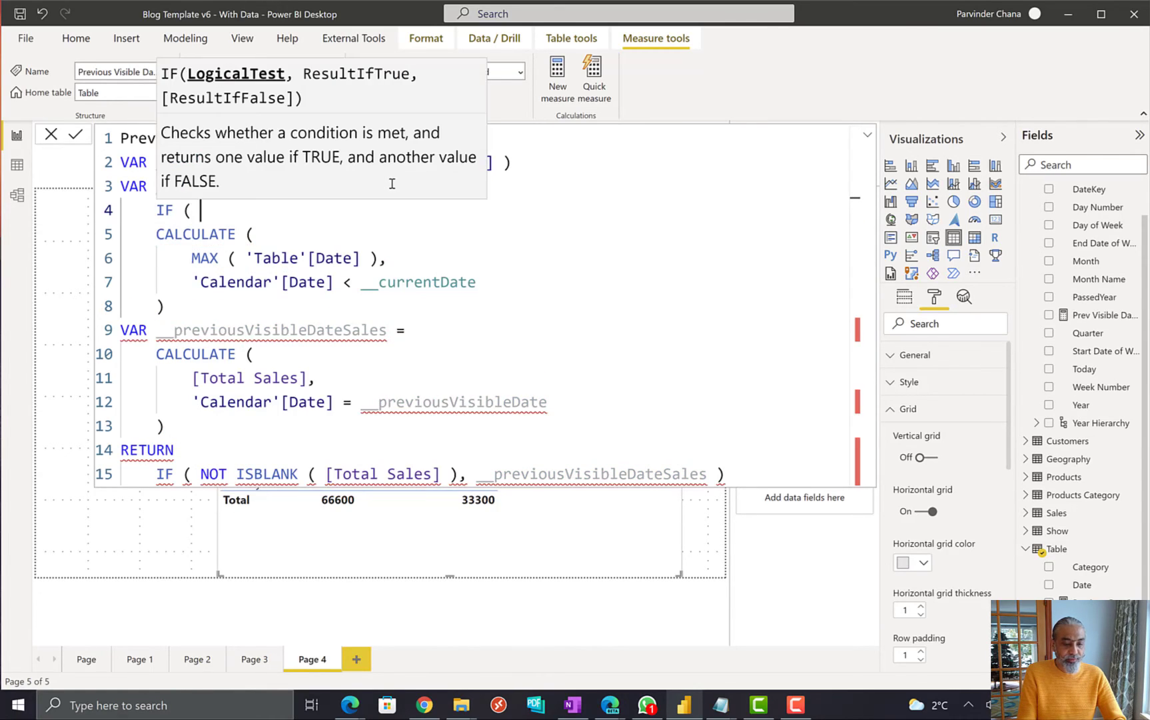
{"action": "type", "text": "NOT ISBLANK "}
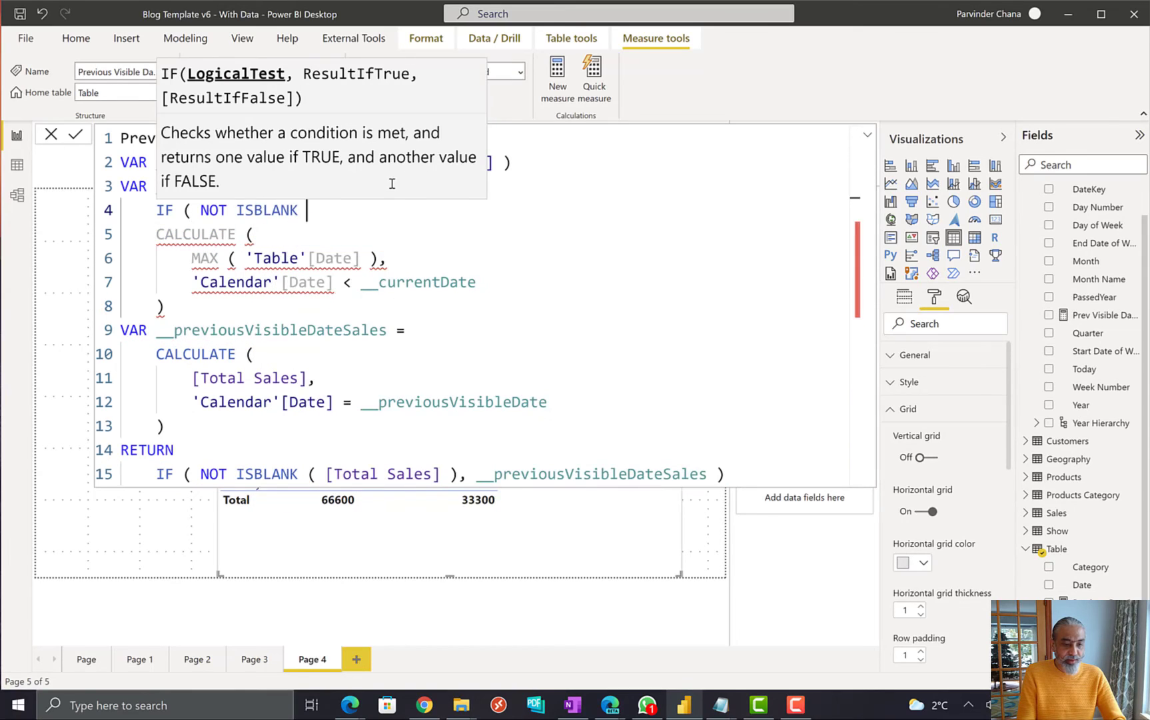
{"action": "type", "text": "( [Sales"}
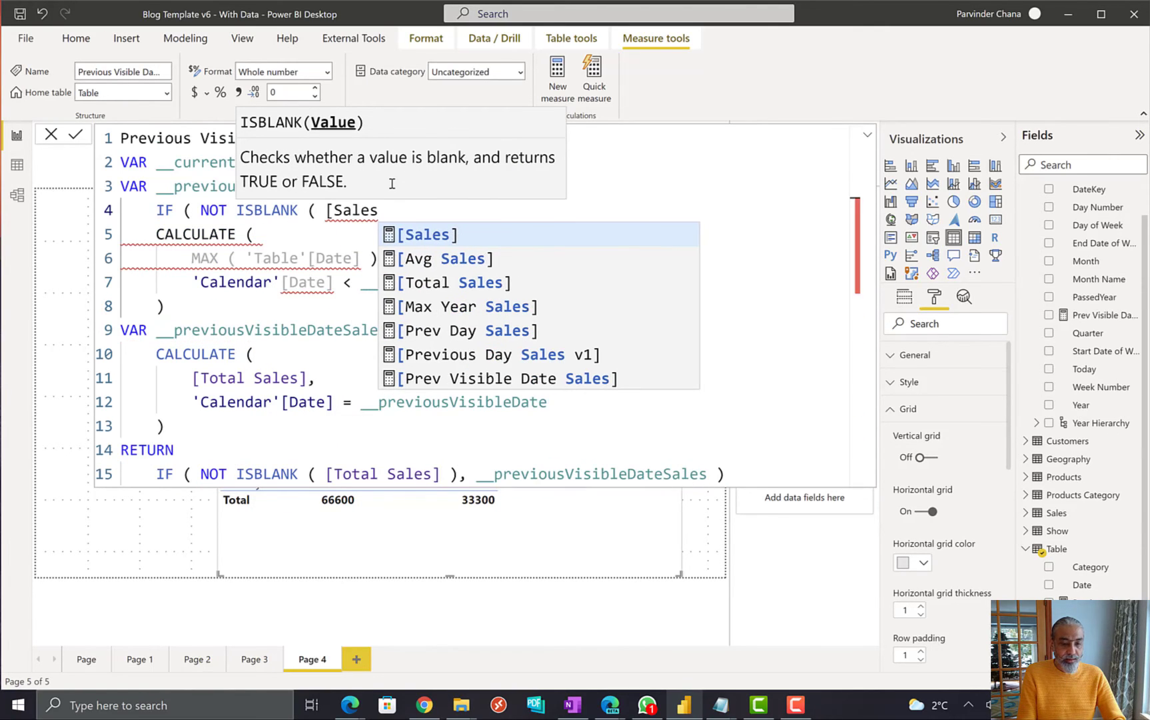
{"action": "key", "text": "BackSpace"}
{"action": "key", "text": "BackSpace"}
{"action": "key", "text": "BackSpace"}
{"action": "key", "text": "BackSpace"}
{"action": "key", "text": "BackSpace"}
{"action": "type", "text": "Total Sales]"}
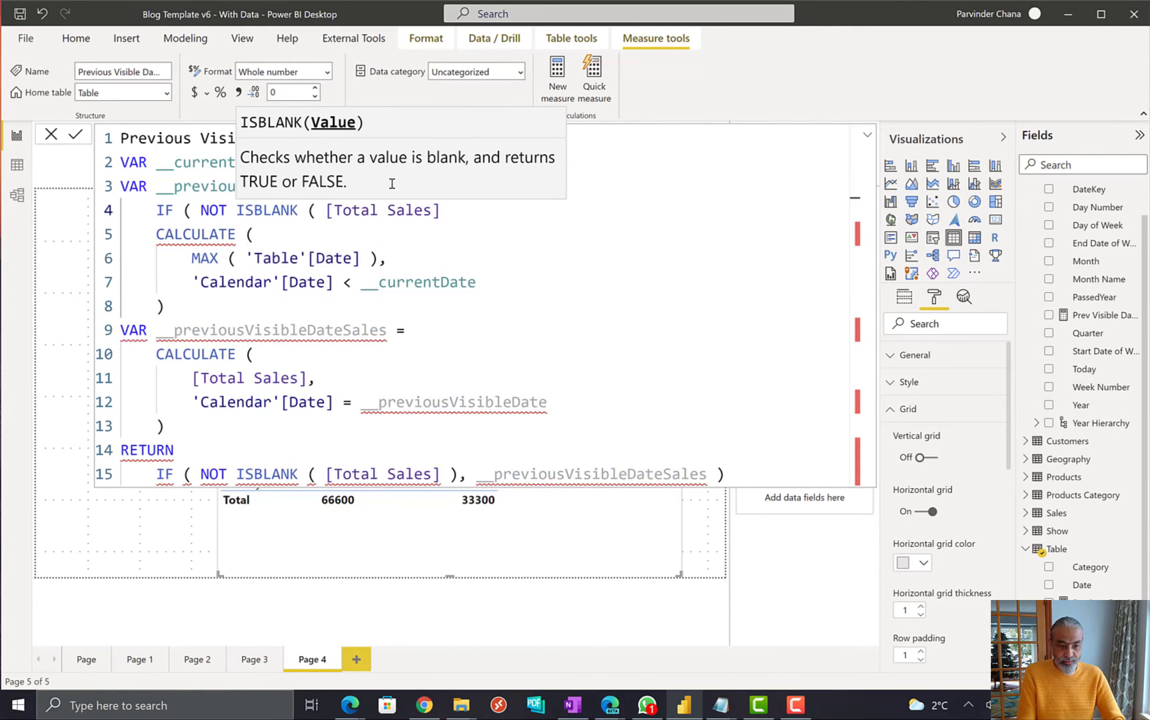
{"action": "type", "text": " )"}
Step: Indent the __previousVisibleDate CALCULATE block one level and close the IF with a parenthesis on a new line below it
{"action": "key", "text": "Down"}
{"action": "key", "text": "Home"}
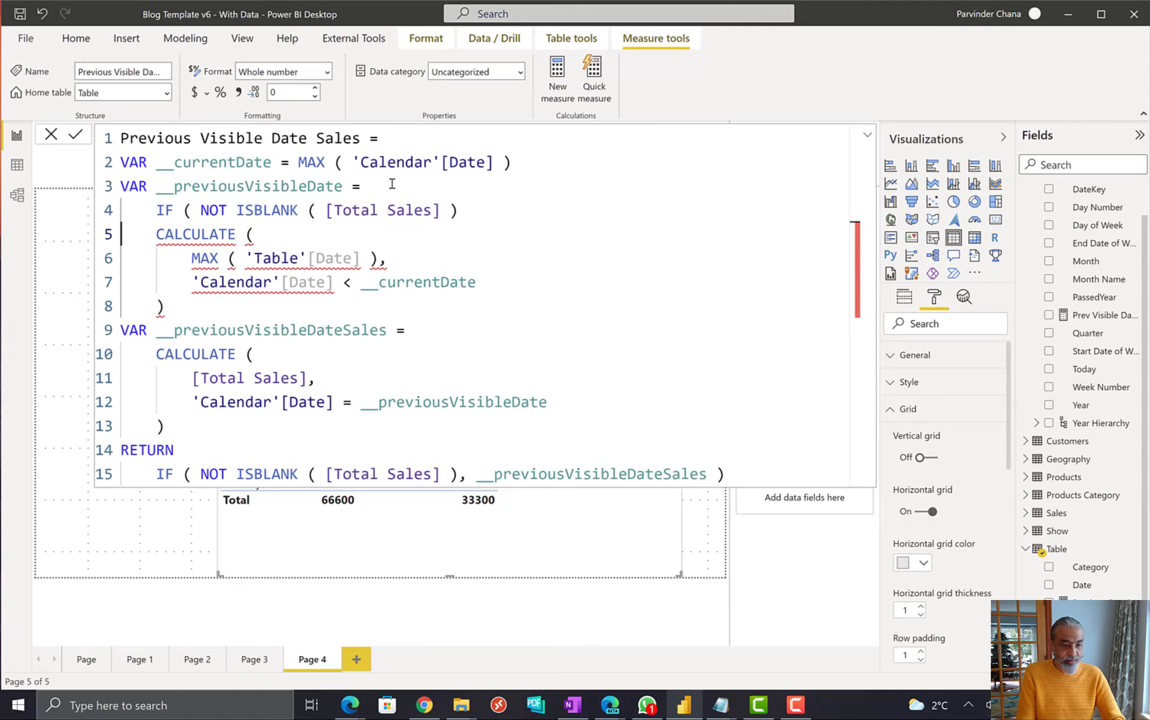
{"action": "key", "text": "shift+Down"}
{"action": "key", "text": "shift+Down"}
{"action": "key", "text": "shift+Down"}
{"action": "key", "text": "shift+Down"}
{"action": "key", "text": "Tab"}
{"action": "key", "text": "Escape"}
{"action": "key", "text": "Up"}
{"action": "key", "text": "End"}
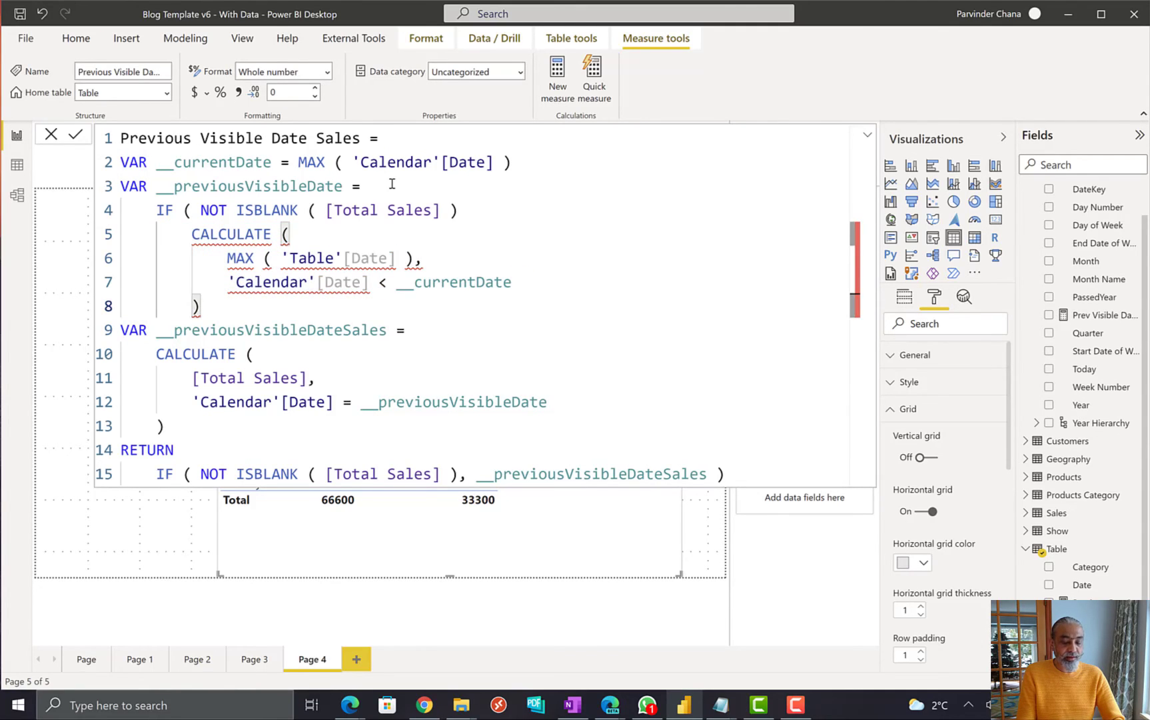
{"action": "key", "text": "Return"}
{"action": "type", "text": ")"}
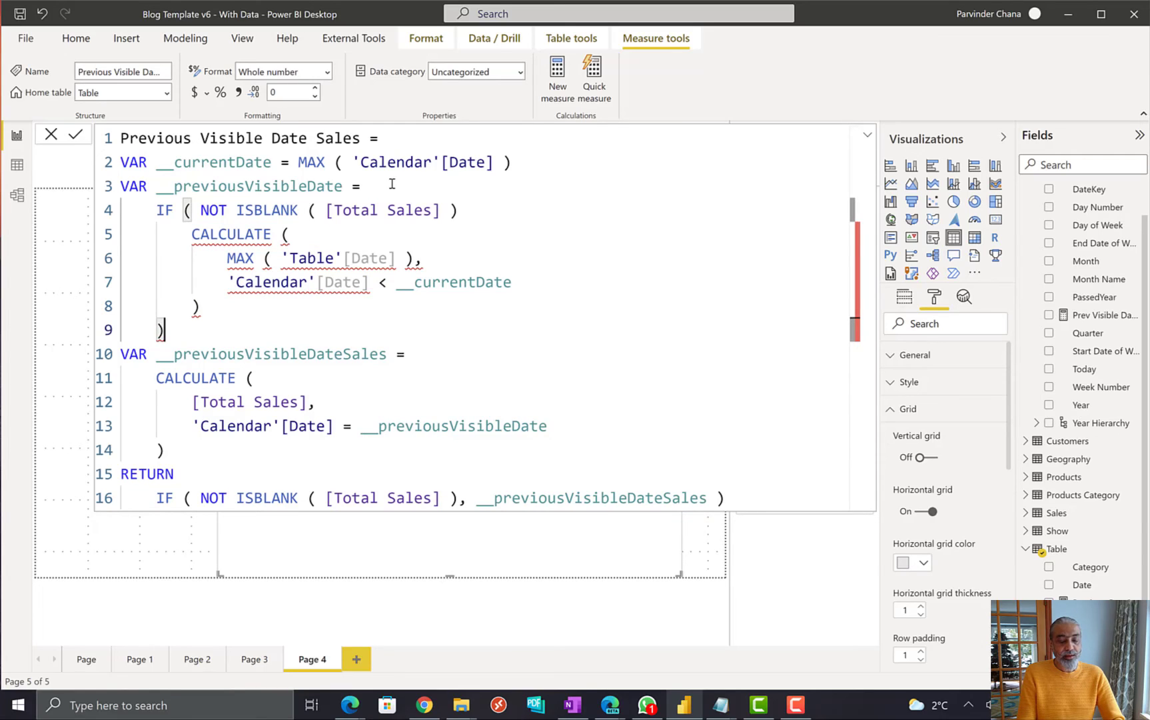
Step: Add a comma after the NOT ISBLANK condition in the __previousVisibleDate IF and commit the measure
{"action": "key", "text": "Up"}
{"action": "key", "text": "Up"}
{"action": "key", "text": "Up"}
{"action": "key", "text": "Up"}
{"action": "key", "text": "Up"}
{"action": "key", "text": "End"}
{"action": "key", "text": "Left"}
{"action": "type", "text": ","}
{"action": "key", "text": "Down"}
{"action": "key", "text": "Down"}
{"action": "key", "text": "Down"}
{"action": "key", "text": "Down"}
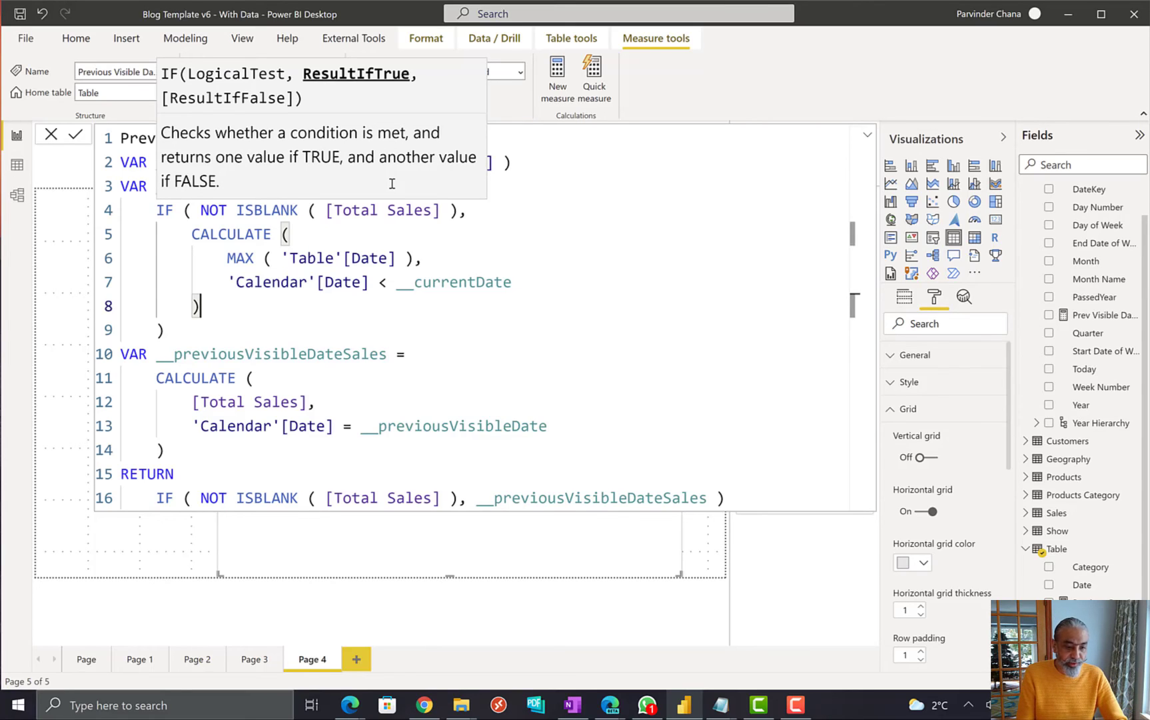
{"action": "key", "text": "Down"}
{"action": "key", "text": "Down"}
{"action": "key", "text": "End"}
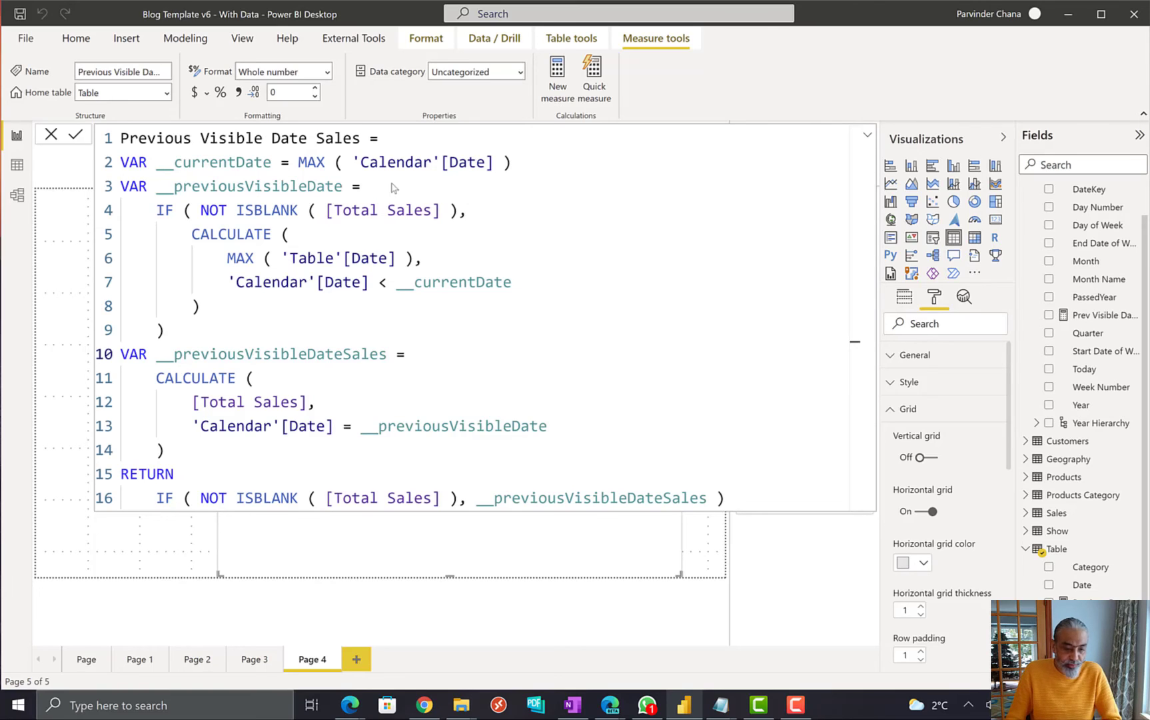
{"action": "key", "text": "Return"}
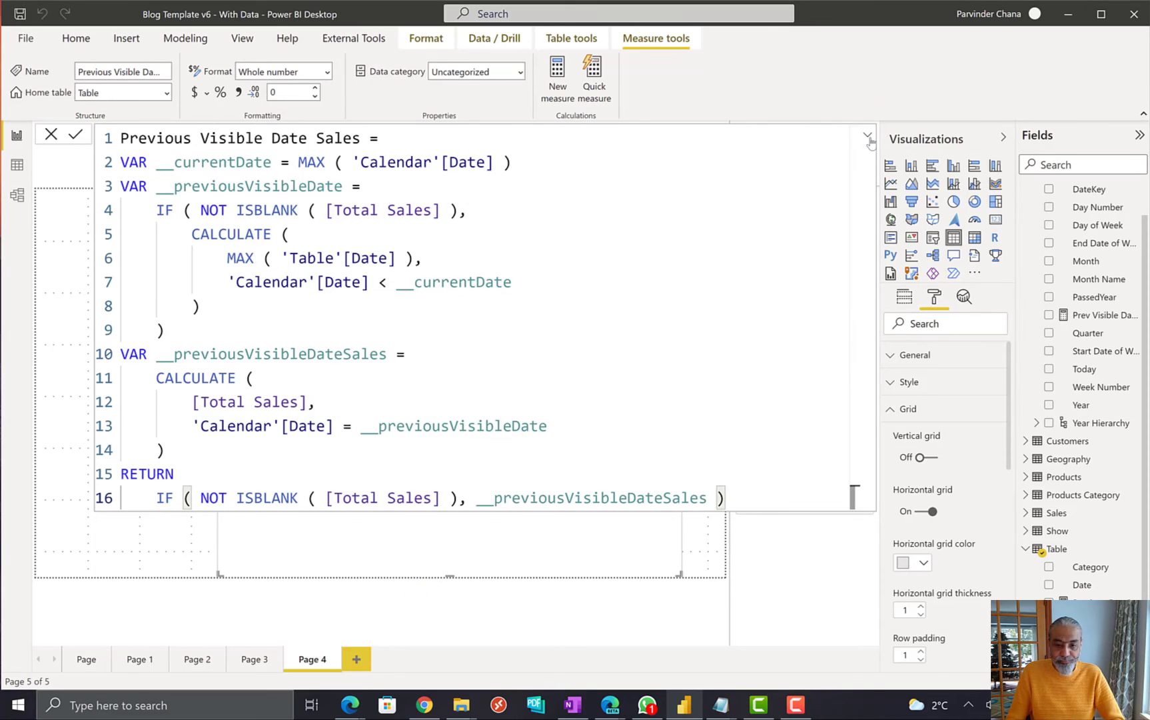
Step: Collapse the formula to place the table visual slightly higher on the page, then expand it again with smaller text
{"action": "left_click", "coordinate": [667, 429]}
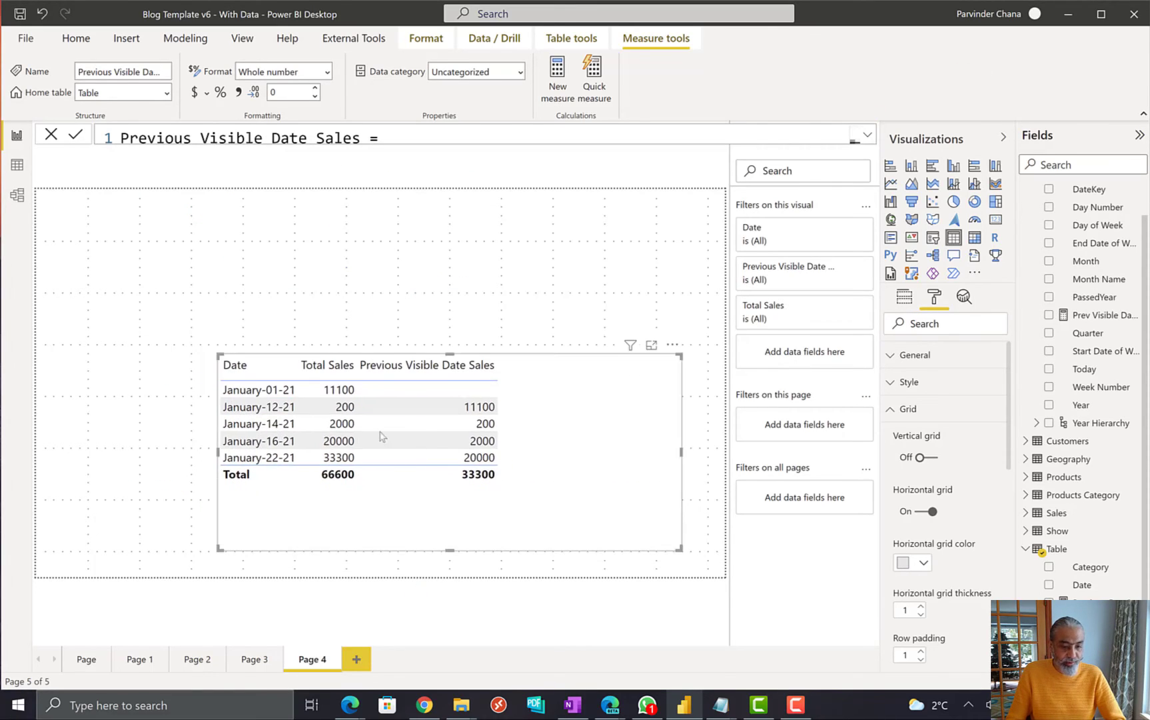
{"action": "left_click", "coordinate": [866, 137]}
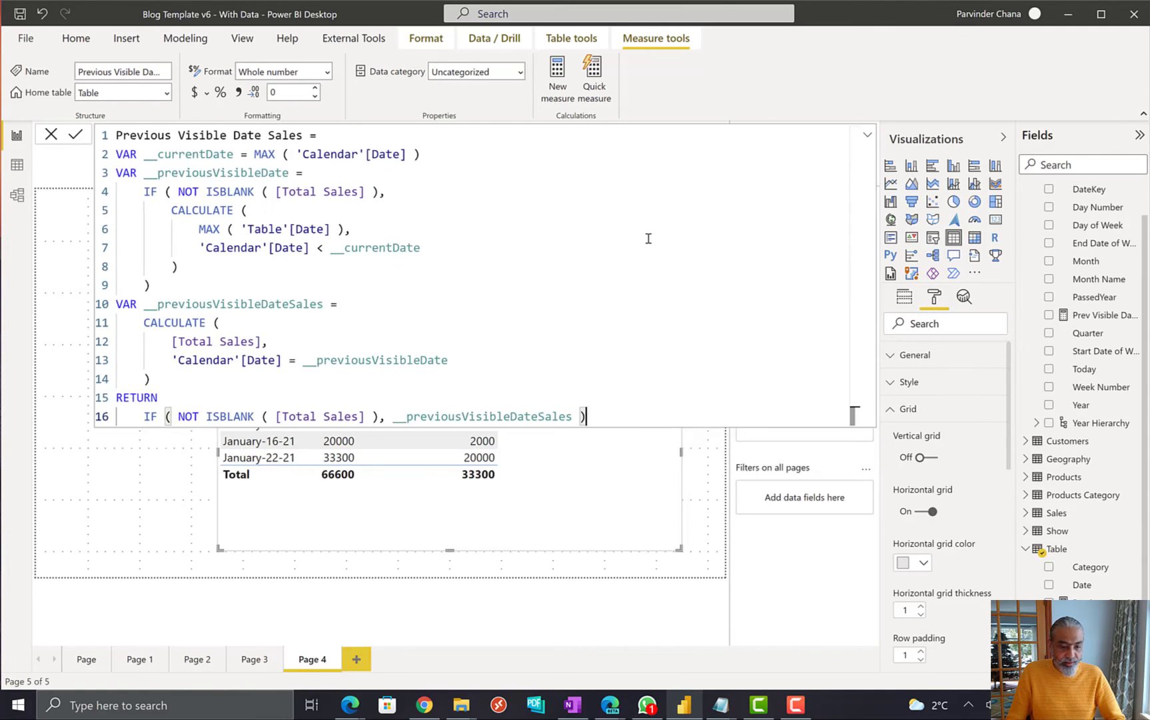
{"action": "scroll", "coordinate": [647, 238], "scroll_direction": "down", "scroll_amount": 2}
{"action": "scroll", "coordinate": [598, 275], "scroll_direction": "up", "scroll_amount": 1}
Step: Comment out the IF ( NOT ISBLANK line and its closing parenthesis in __previousVisibleDate, and commit the measure
{"action": "left_click", "coordinate": [131, 172]}
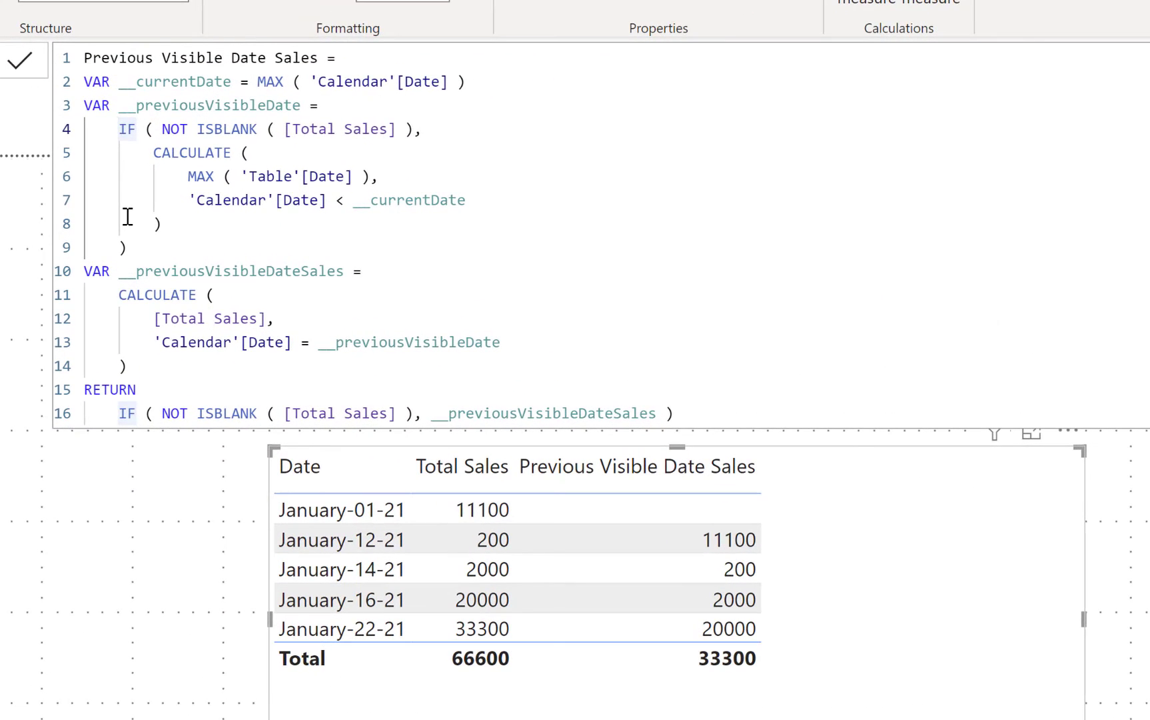
{"action": "type", "text": "//"}
{"action": "key", "text": "Down"}
{"action": "key", "text": "Down"}
{"action": "key", "text": "Down"}
{"action": "key", "text": "Down"}
{"action": "key", "text": "Down"}
{"action": "key", "text": "ctrl+slash"}
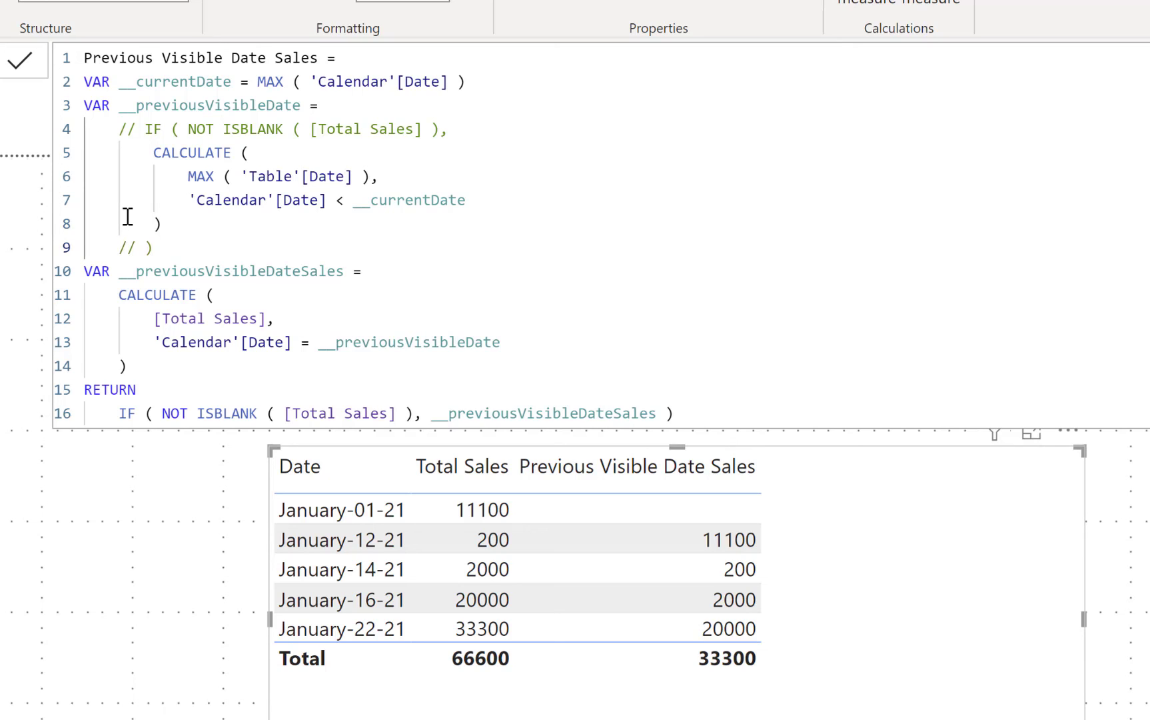
{"action": "key", "text": "Return"}
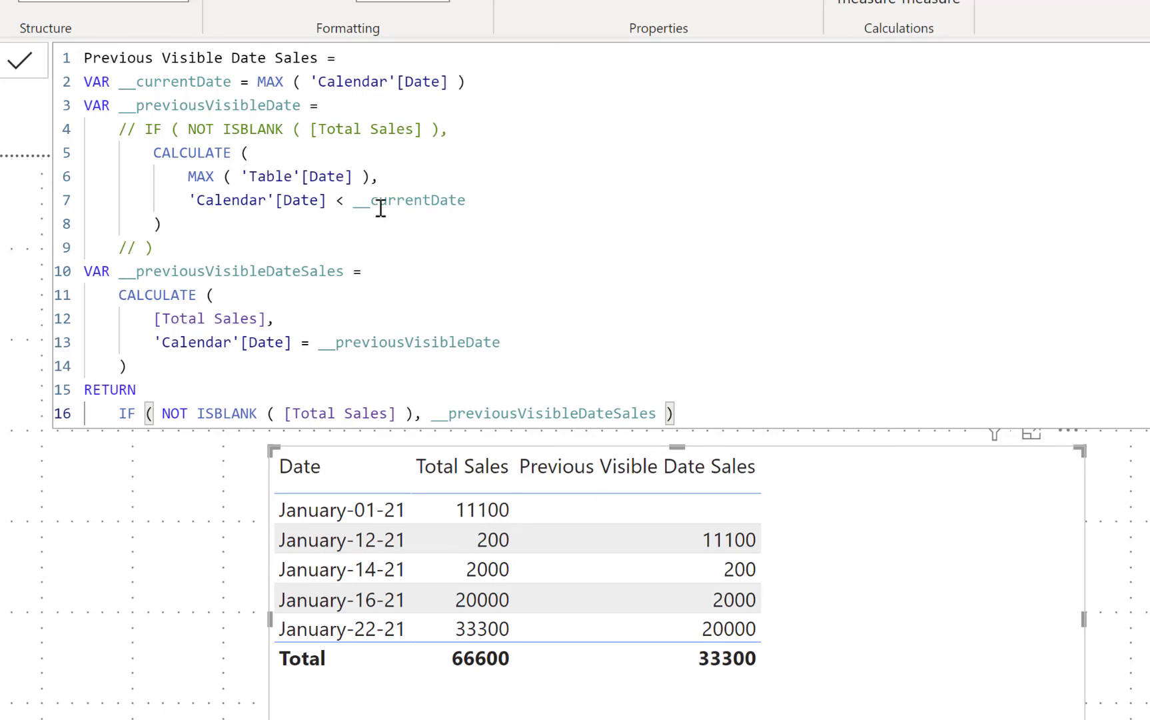
Step: Uncomment the IF ( NOT ISBLANK line and its closing parenthesis in __previousVisibleDate, and commit the measure
{"action": "left_click", "coordinate": [488, 126]}
{"action": "key", "text": "ctrl+slash"}
{"action": "key", "text": "Down"}
{"action": "key", "text": "Down"}
{"action": "key", "text": "Down"}
{"action": "key", "text": "Down"}
{"action": "key", "text": "Down"}
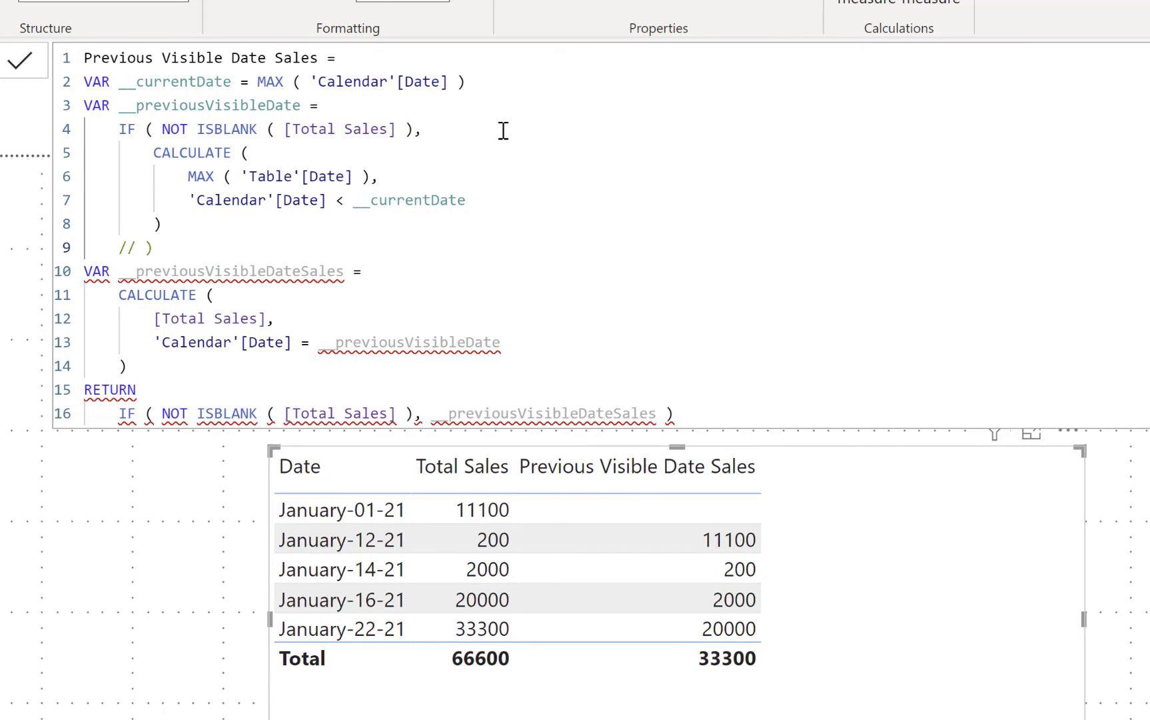
{"action": "key", "text": "ctrl+slash"}
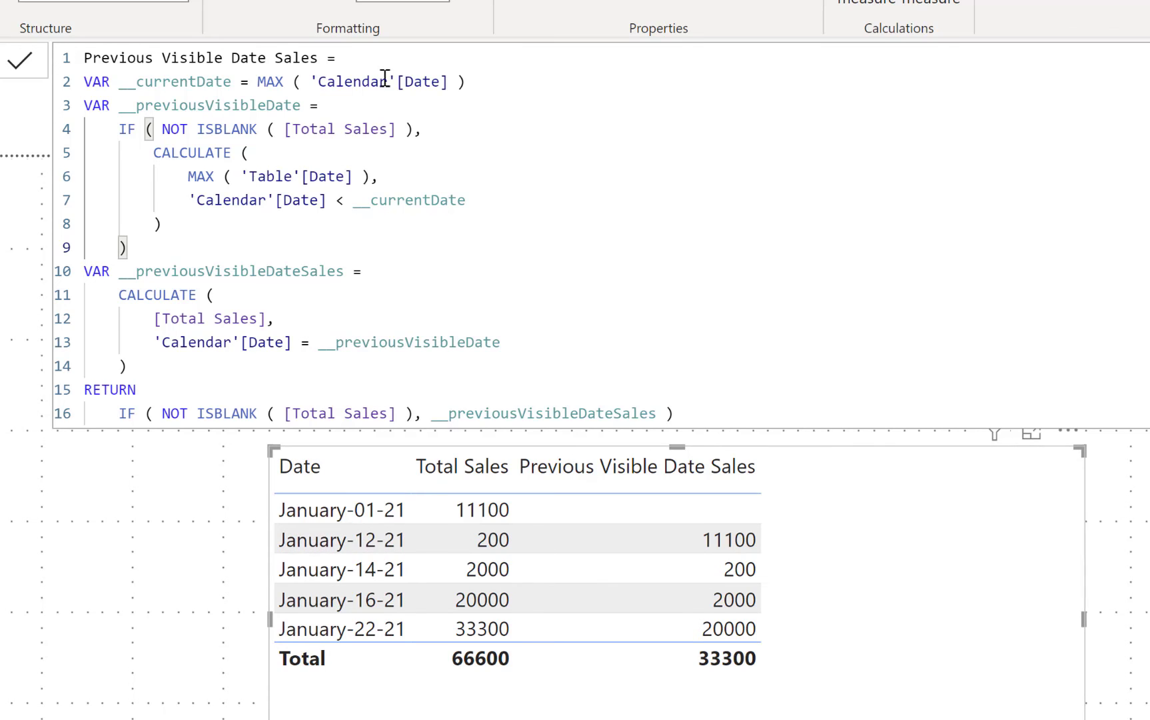
{"action": "left_click", "coordinate": [18, 69]}
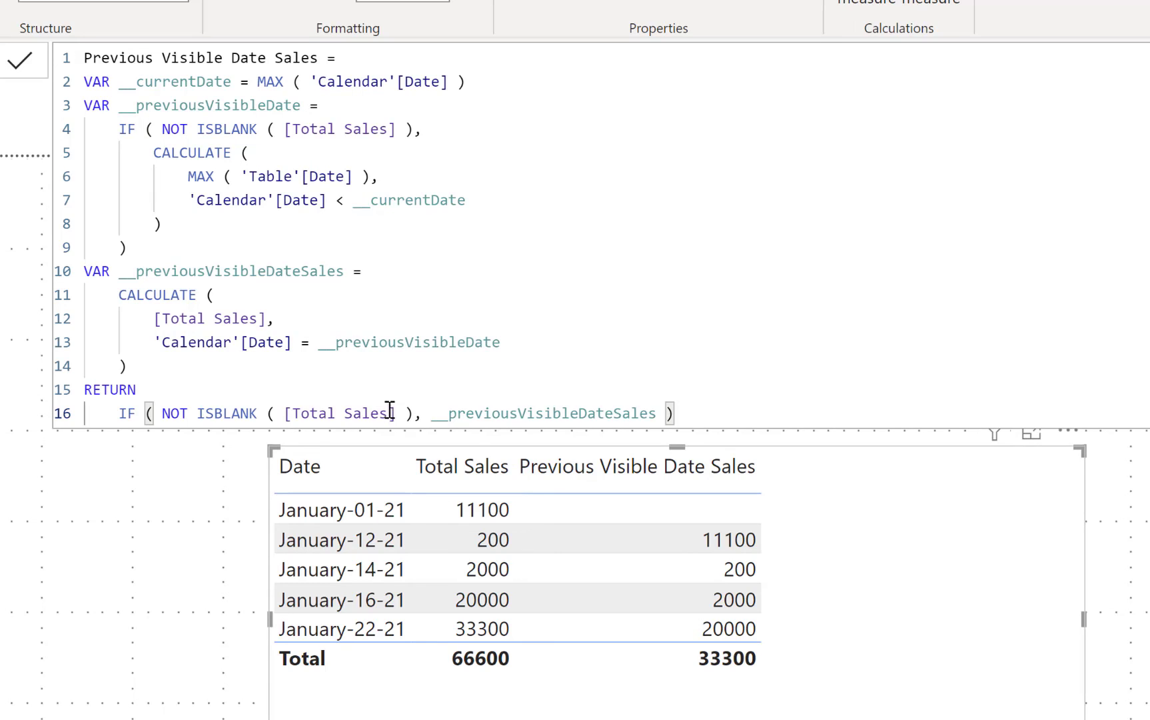
Step: In the RETURN section, put __previousVisibleDateSales on its own line, delete the closing parenthesis, and comment out the IF line above
{"action": "left_click", "coordinate": [431, 413]}
{"action": "key", "text": "shift+Return"}
{"action": "key", "text": "End"}
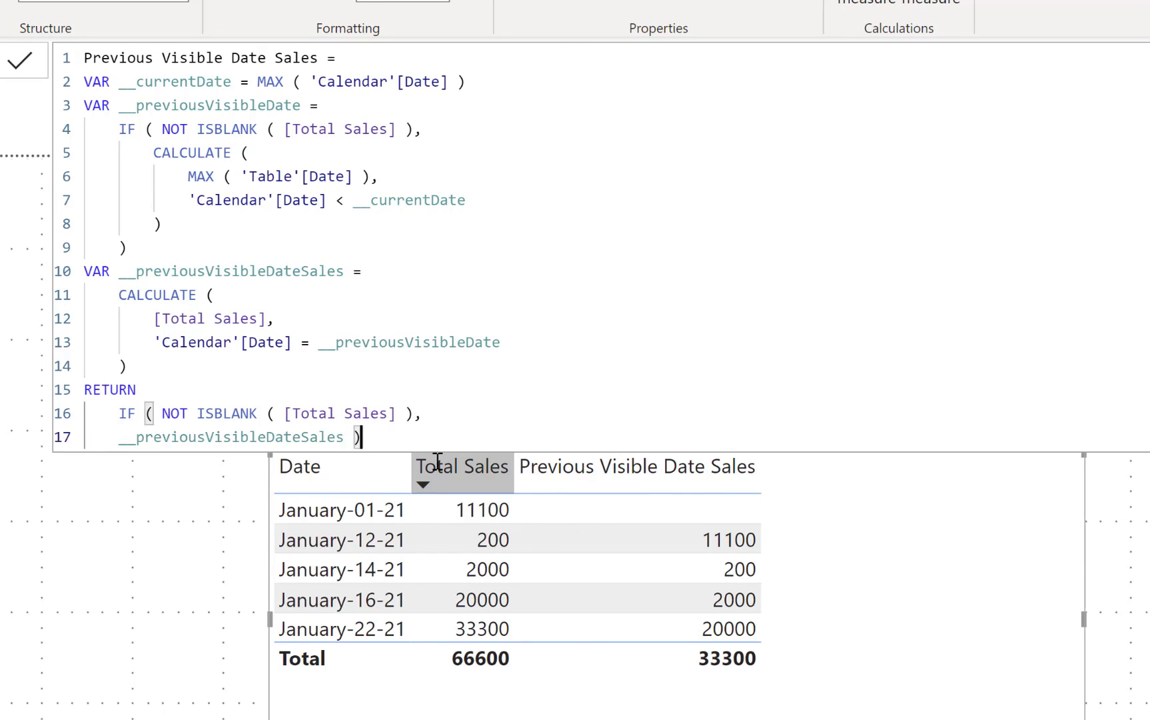
{"action": "key", "text": "BackSpace"}
{"action": "key", "text": "BackSpace"}
{"action": "key", "text": "Up"}
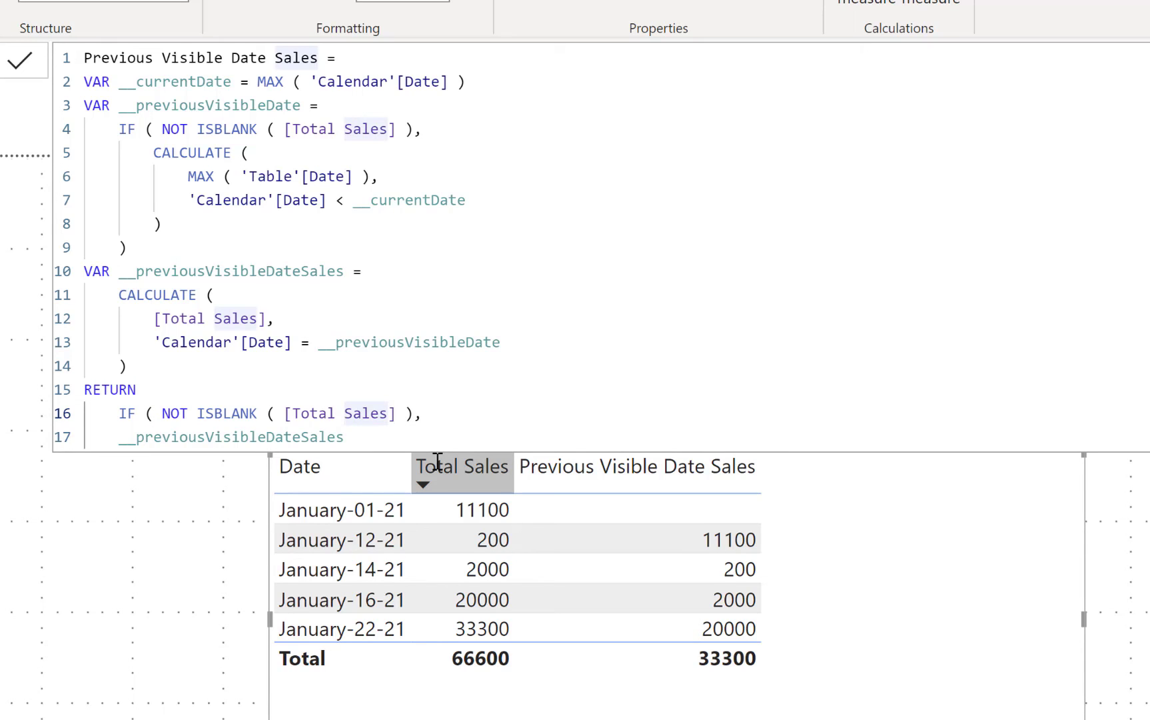
{"action": "key", "text": "ctrl+slash"}
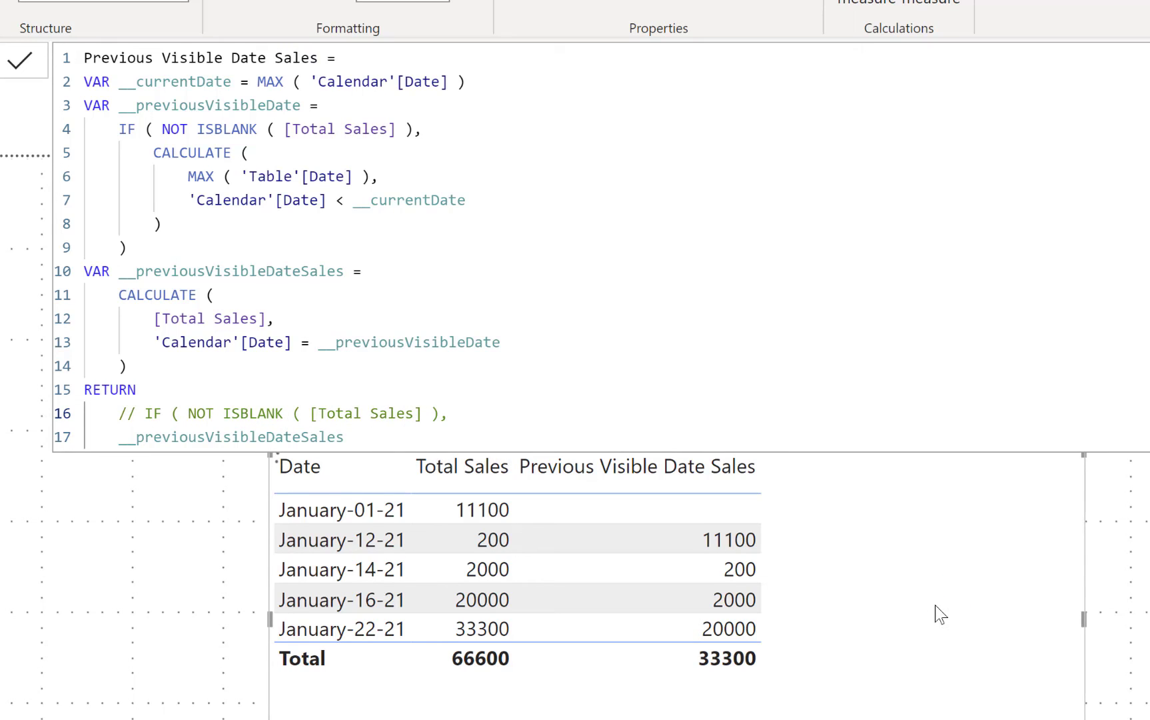